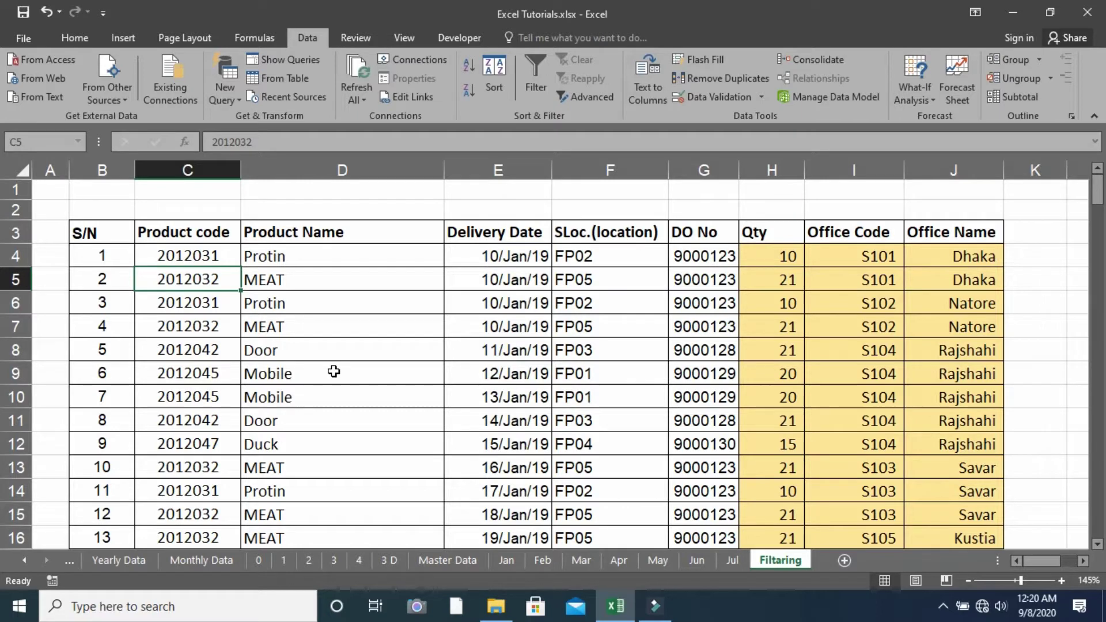
# Select the sales table from the header row down to row 14
pyautogui.click(335, 345)
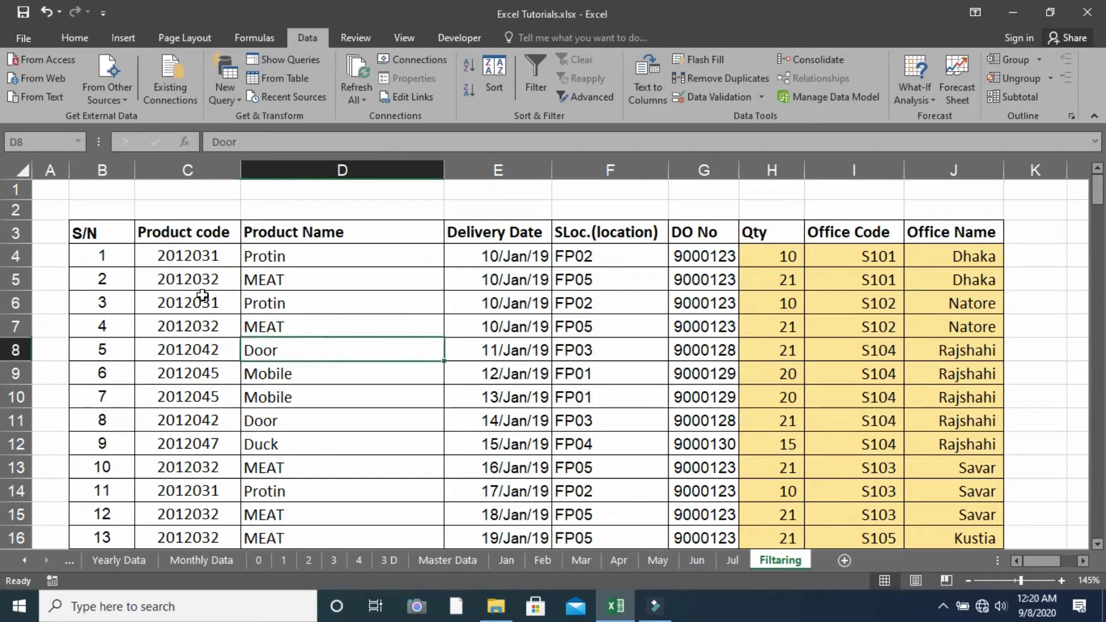
pyautogui.click(80, 44)
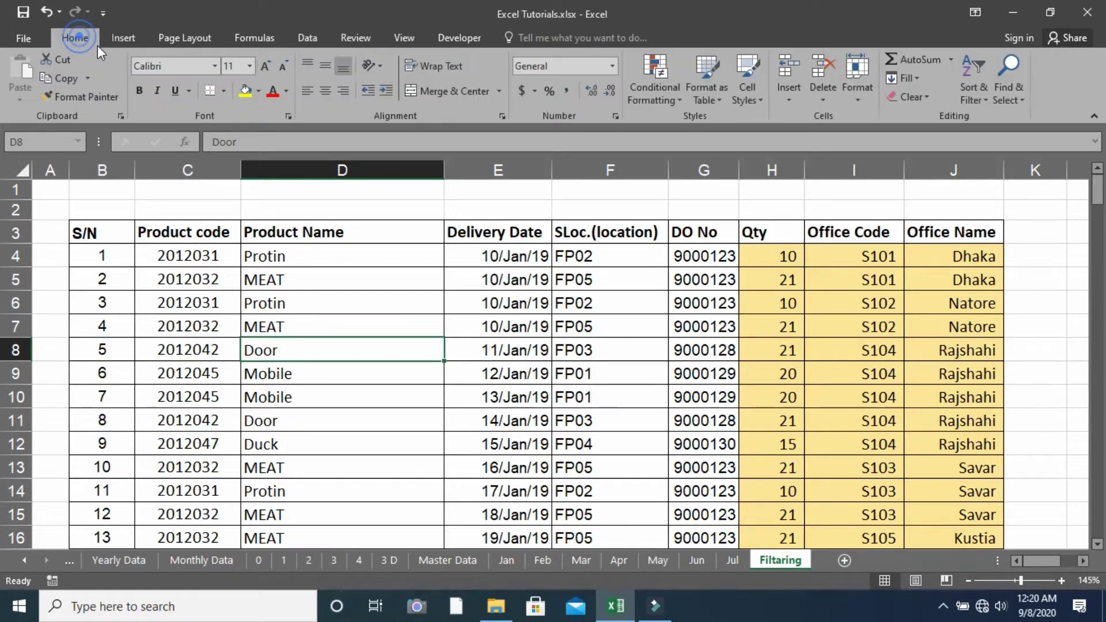
pyautogui.click(167, 273)
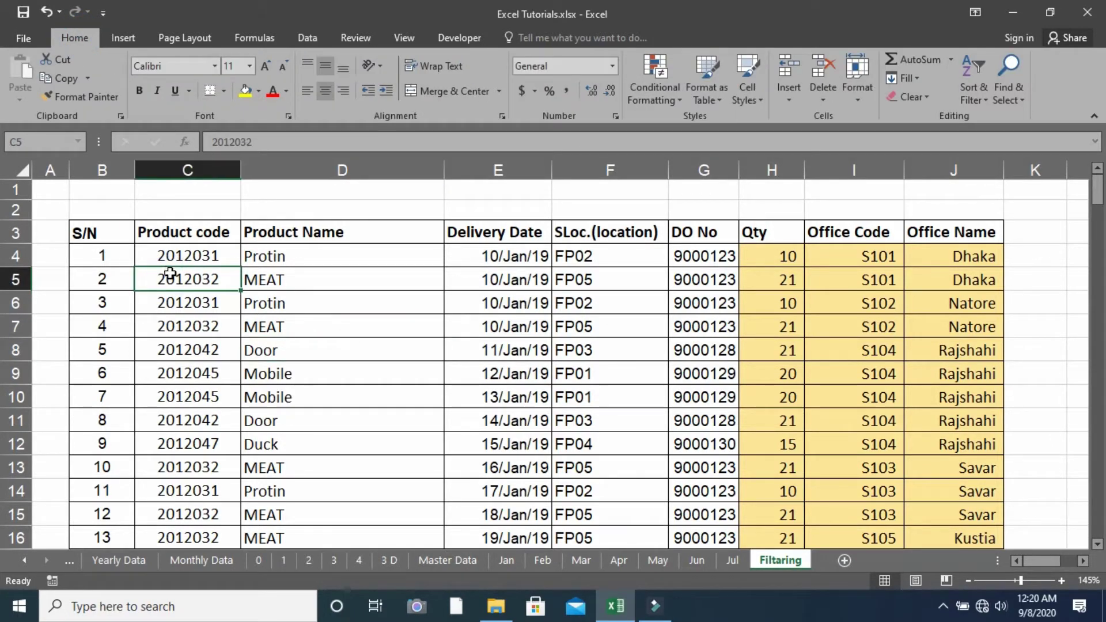
pyautogui.moveTo(102, 234); pyautogui.dragTo(928, 469)
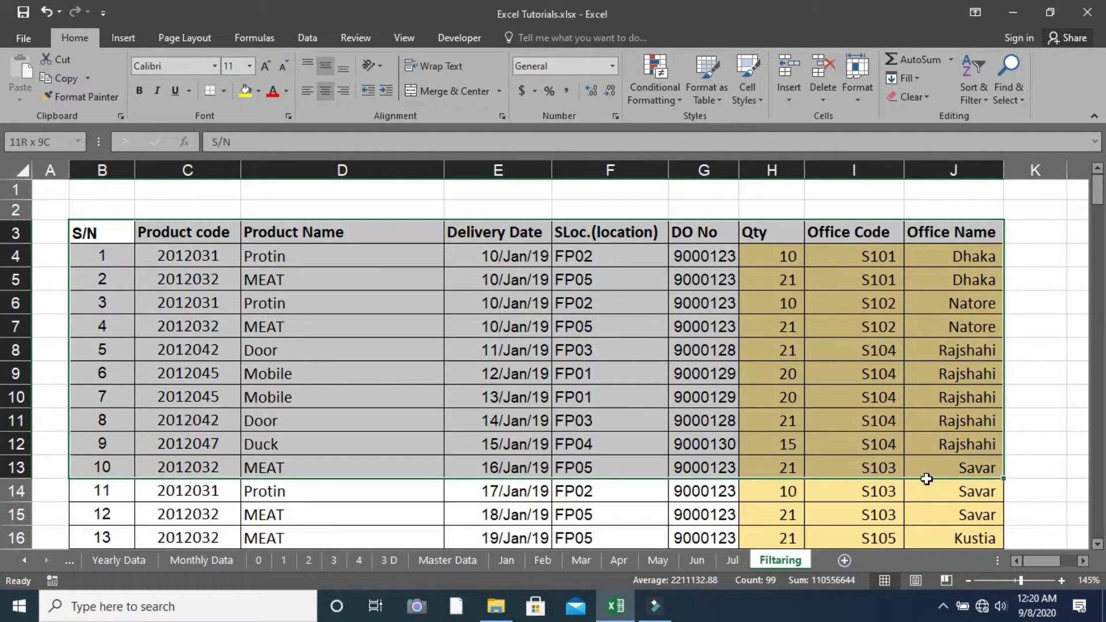
pyautogui.moveTo(927, 469); pyautogui.dragTo(928, 481)
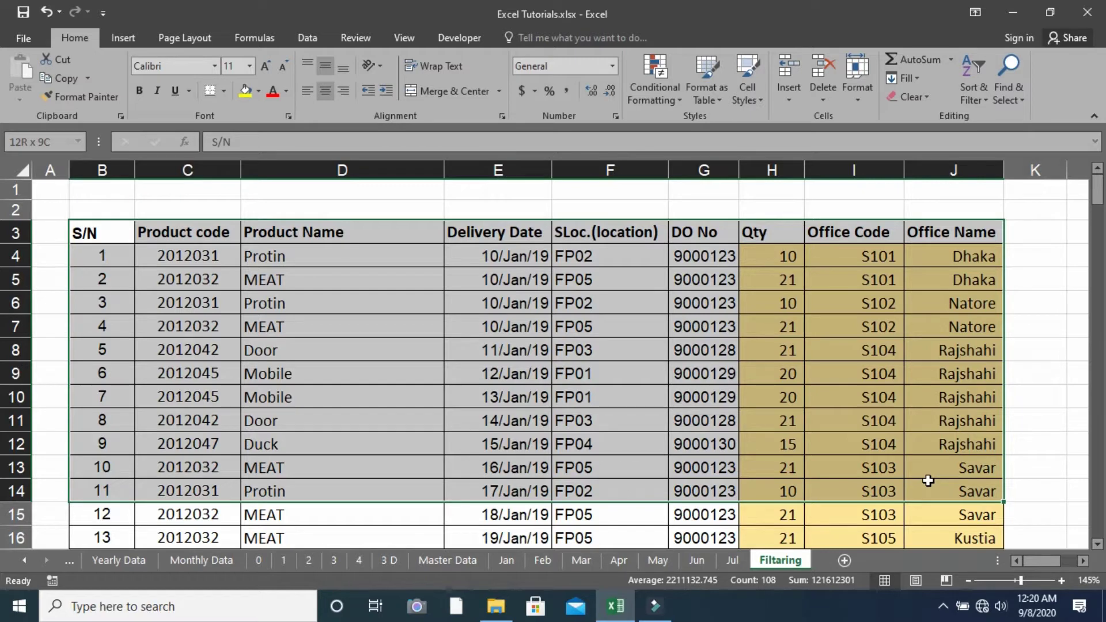
pyautogui.moveTo(928, 480); pyautogui.dragTo(928, 480)
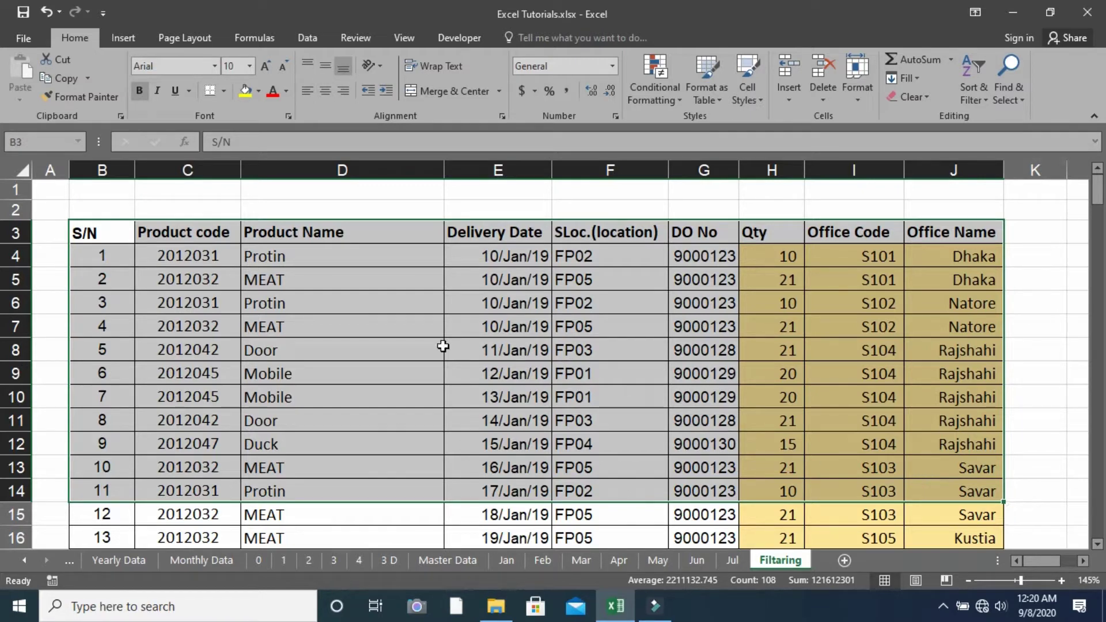
# Select cells around the table, such as D7, the block B3:I11, C11, C1 and D10
pyautogui.click(339, 320)
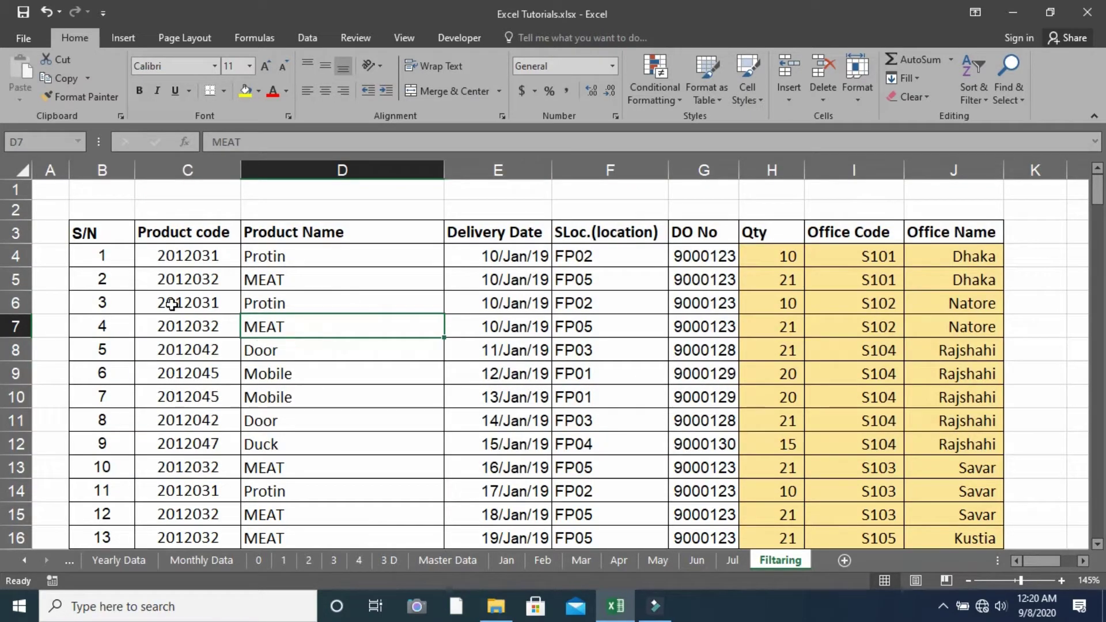
pyautogui.moveTo(86, 232); pyautogui.dragTo(875, 420)
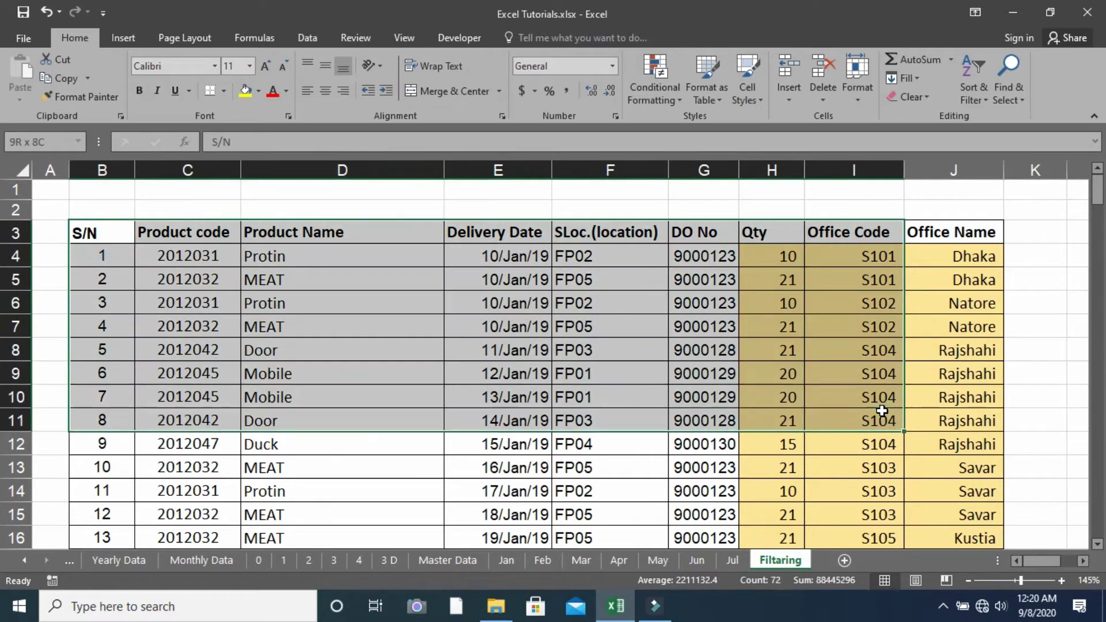
pyautogui.click(319, 358)
pyautogui.click(203, 413)
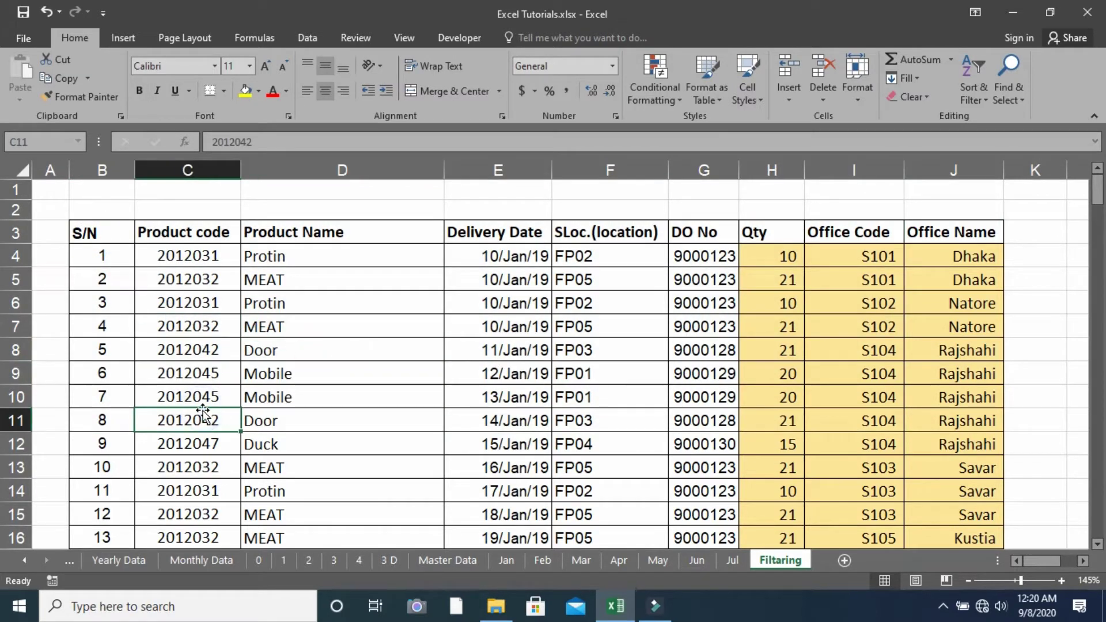
pyautogui.click(176, 185)
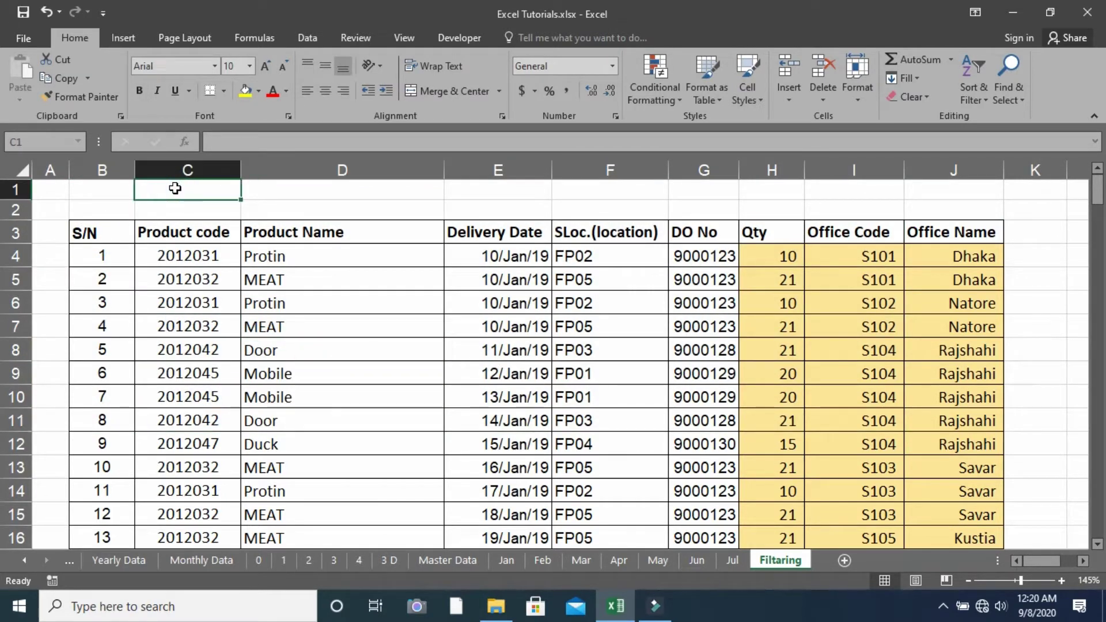
pyautogui.click(180, 326)
pyautogui.click(198, 396)
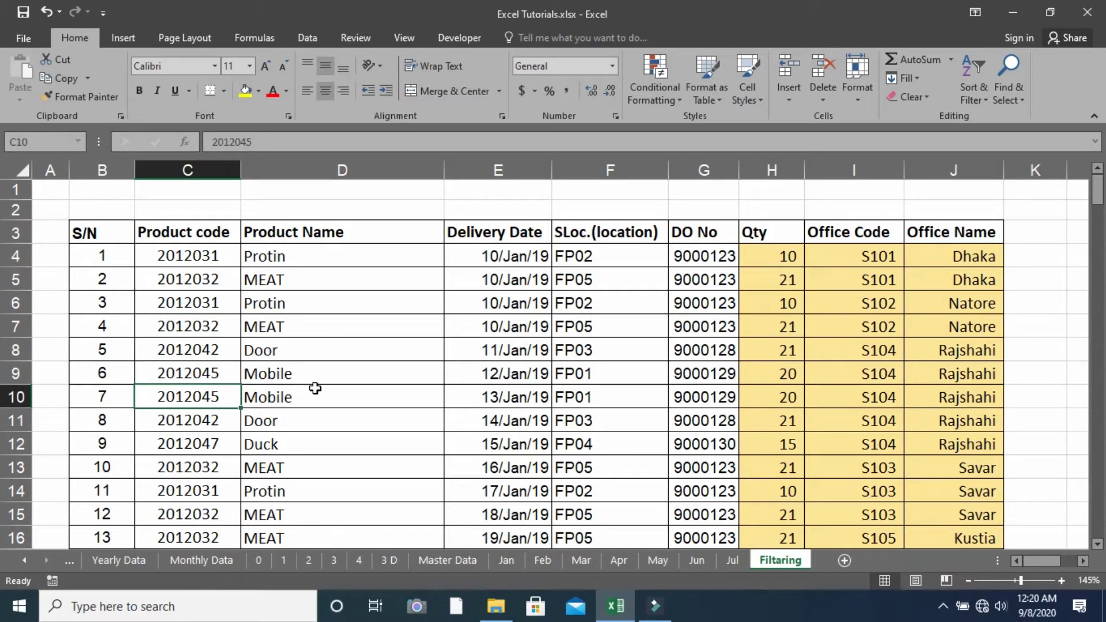
pyautogui.click(309, 387)
# Turn the header-row filter on from the Data ribbon, then off again
pyautogui.click(307, 38)
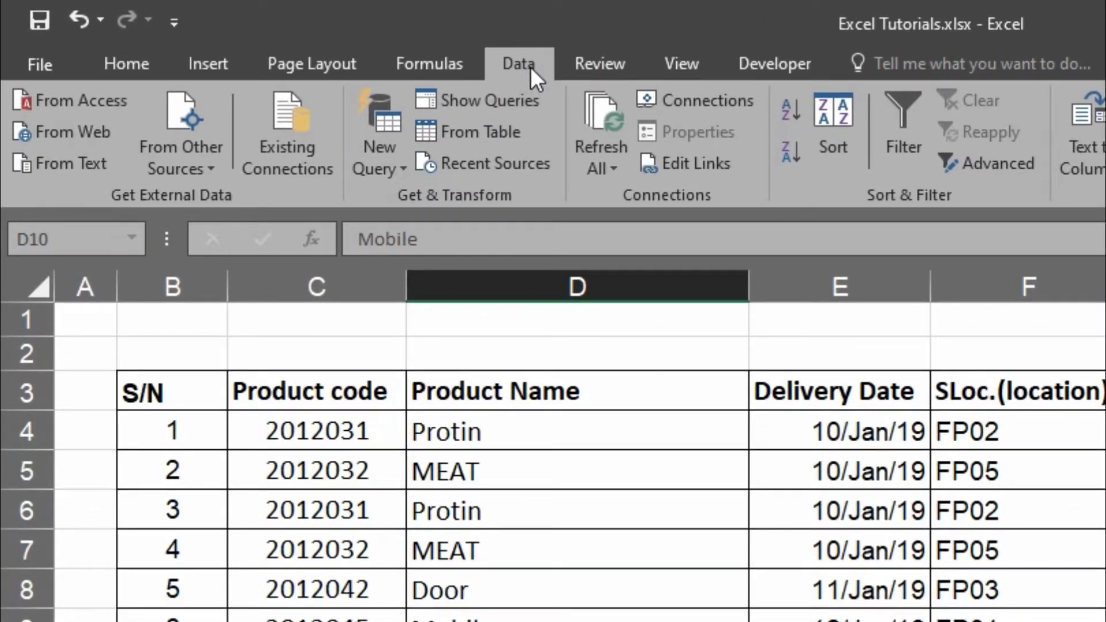
pyautogui.click(906, 137)
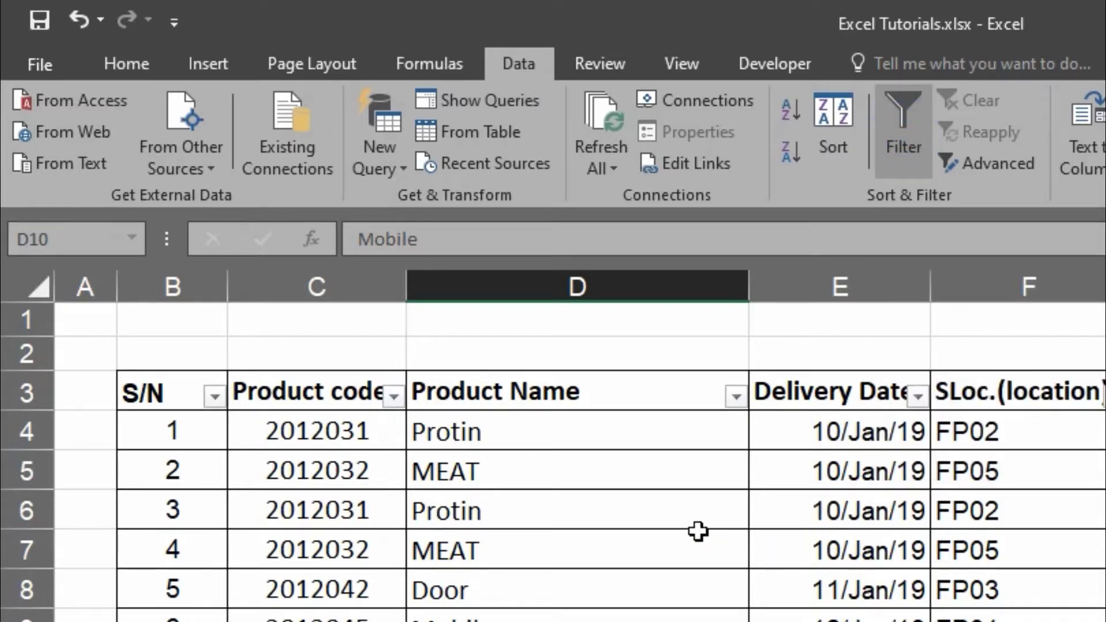
pyautogui.moveTo(189, 387); pyautogui.dragTo(1103, 391)
pyautogui.click(586, 543)
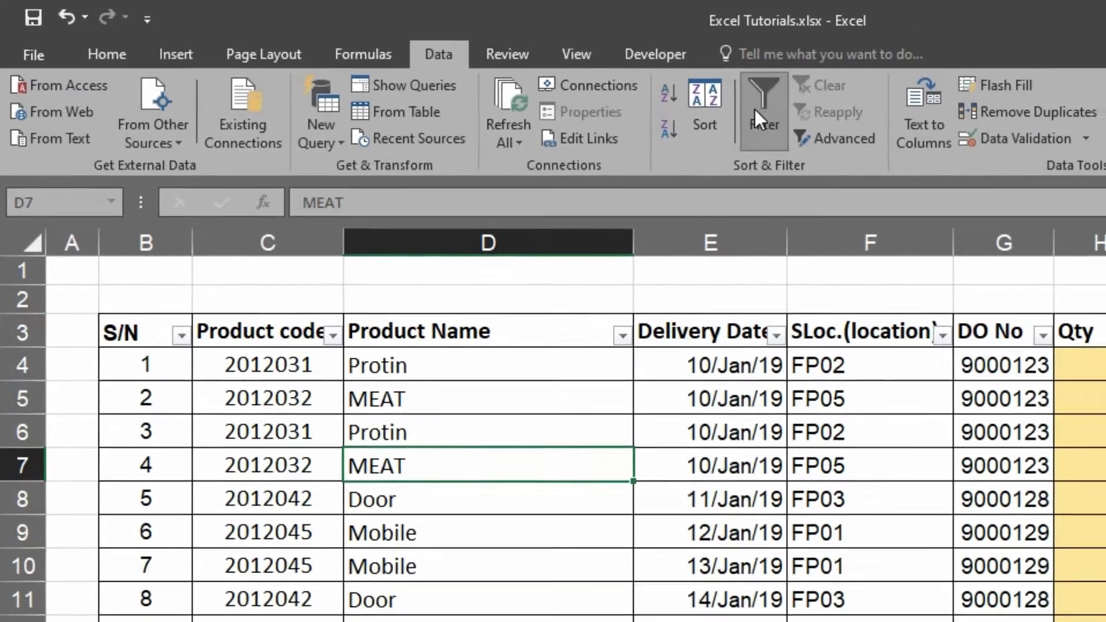
pyautogui.click(903, 135)
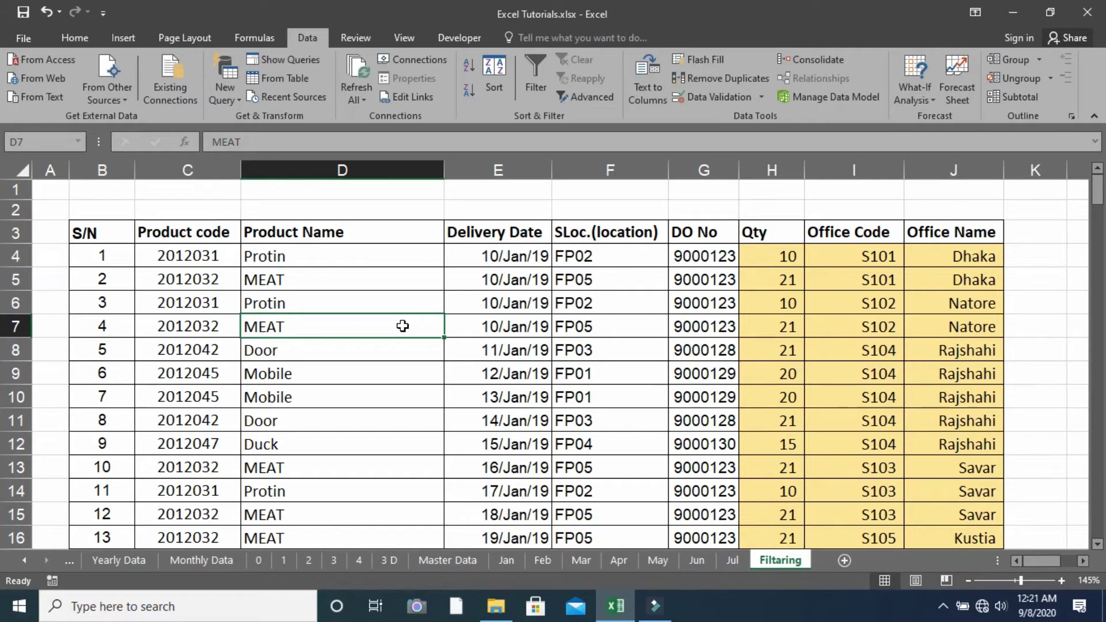
# Toggle AutoFilter on, off and back on with the Alt+A+T shortcut
pyautogui.press('alt')
pyautogui.press('a')
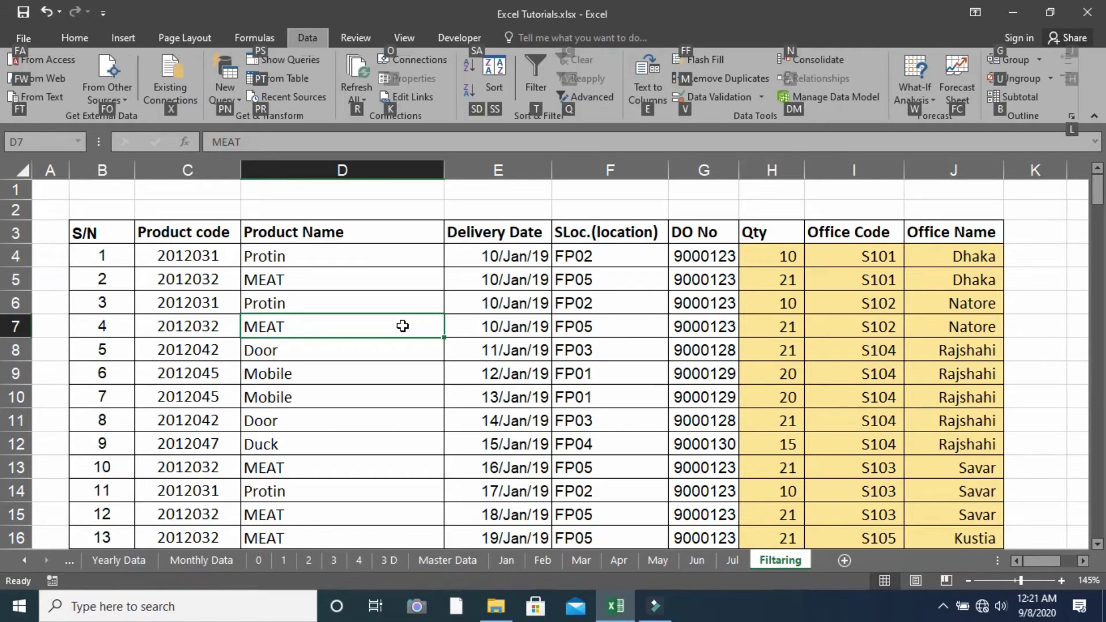
pyautogui.press('t')
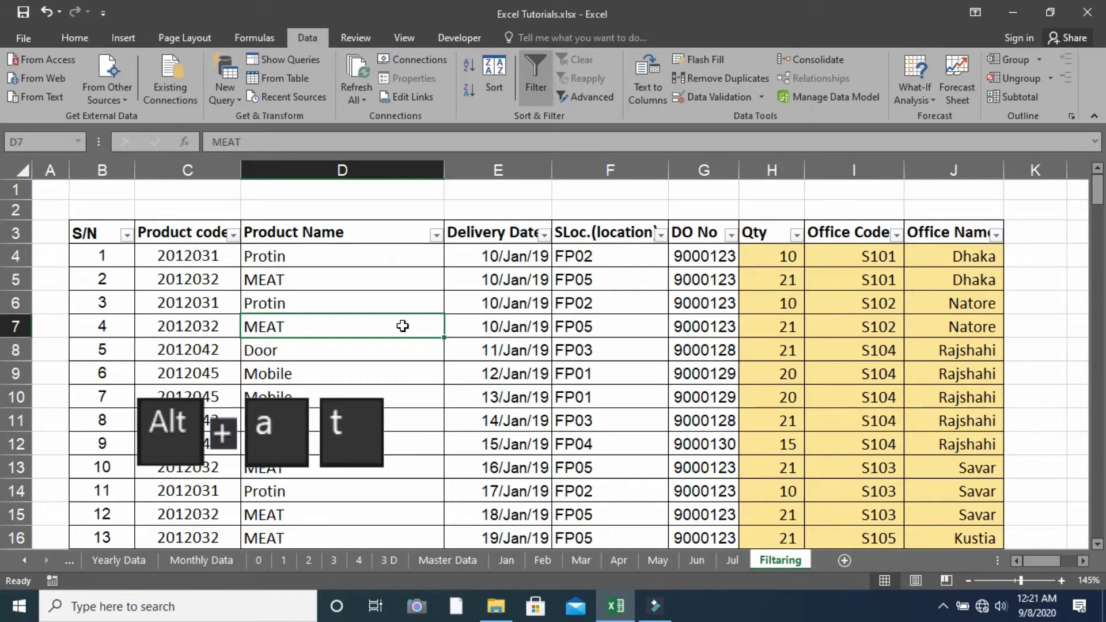
pyautogui.press('alt')
pyautogui.press('a')
pyautogui.press('t')
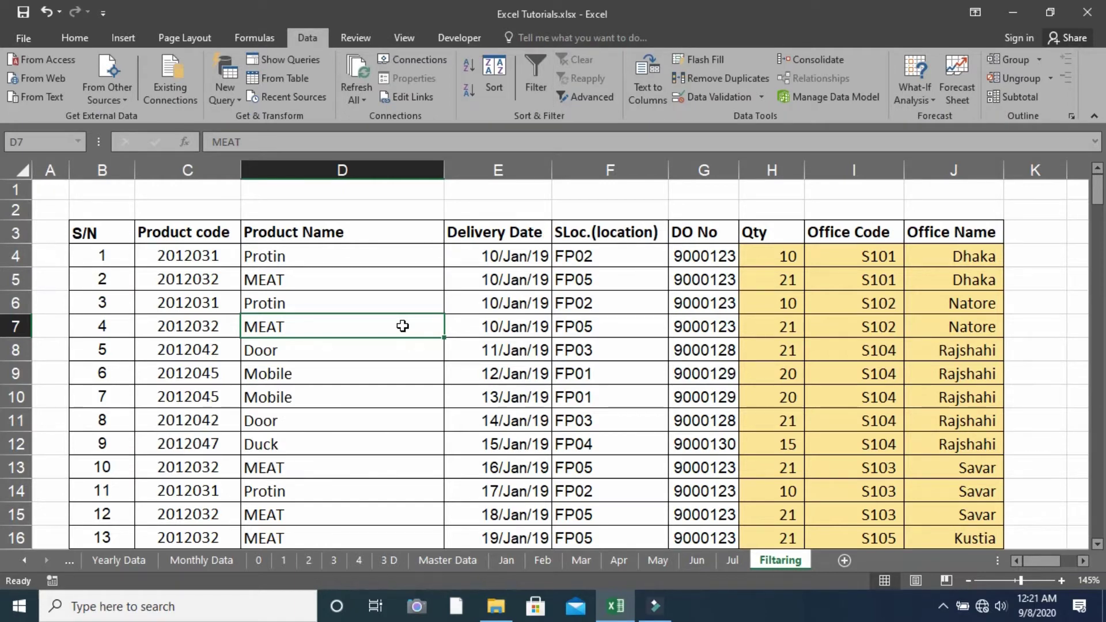
pyautogui.press('alt')
pyautogui.press('a')
pyautogui.press('t')
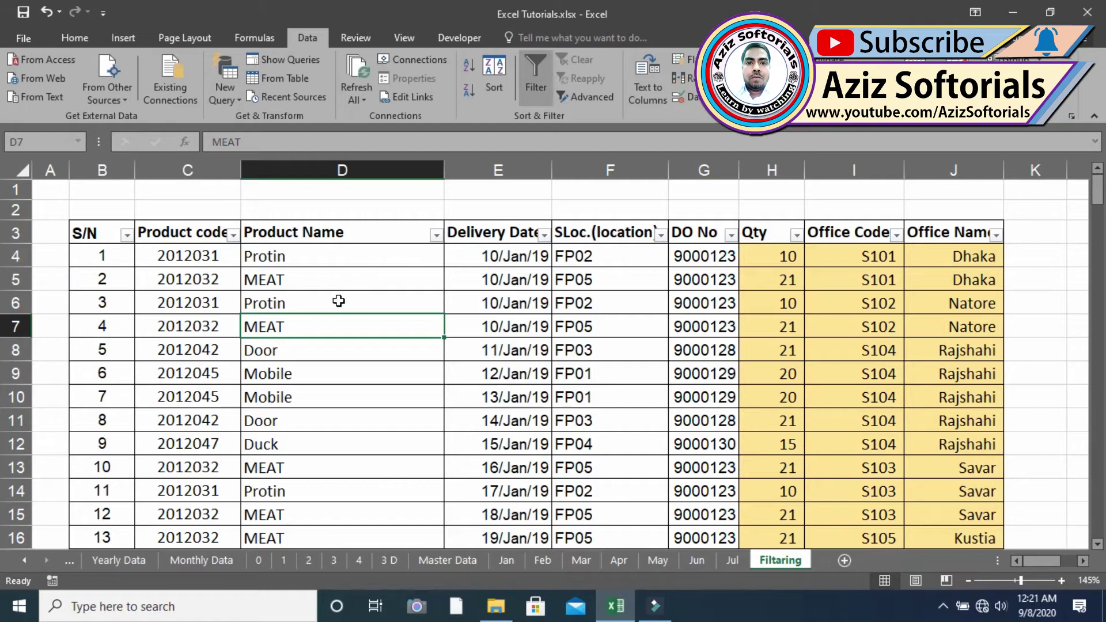
# In the Product Name filter, deselect all products and keep only Mouse
pyautogui.click(353, 254)
pyautogui.click(357, 232)
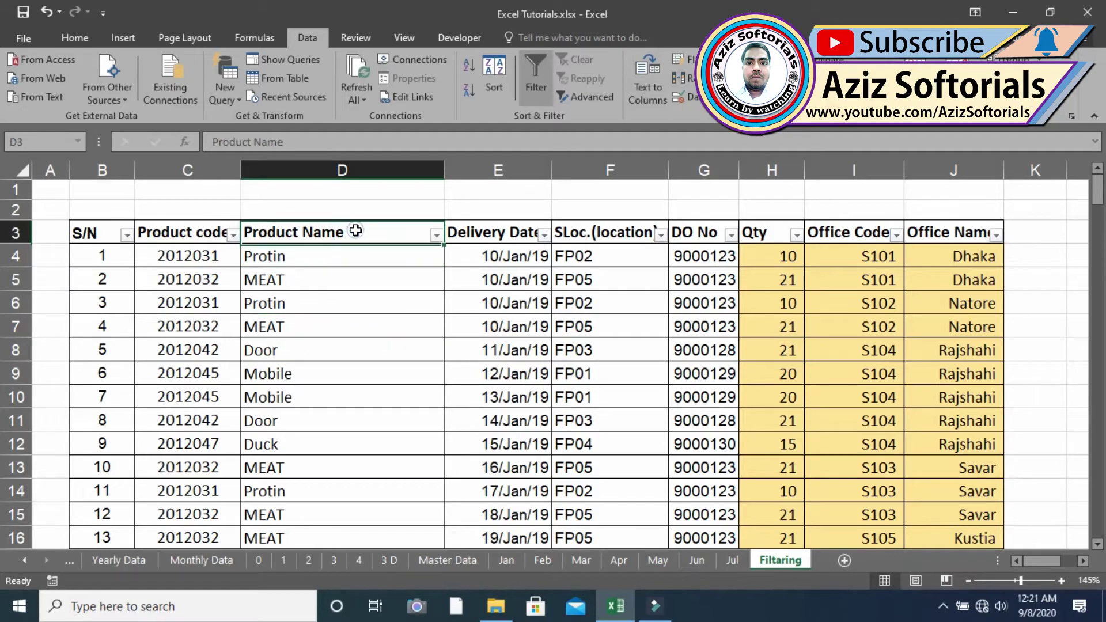
pyautogui.click(435, 235)
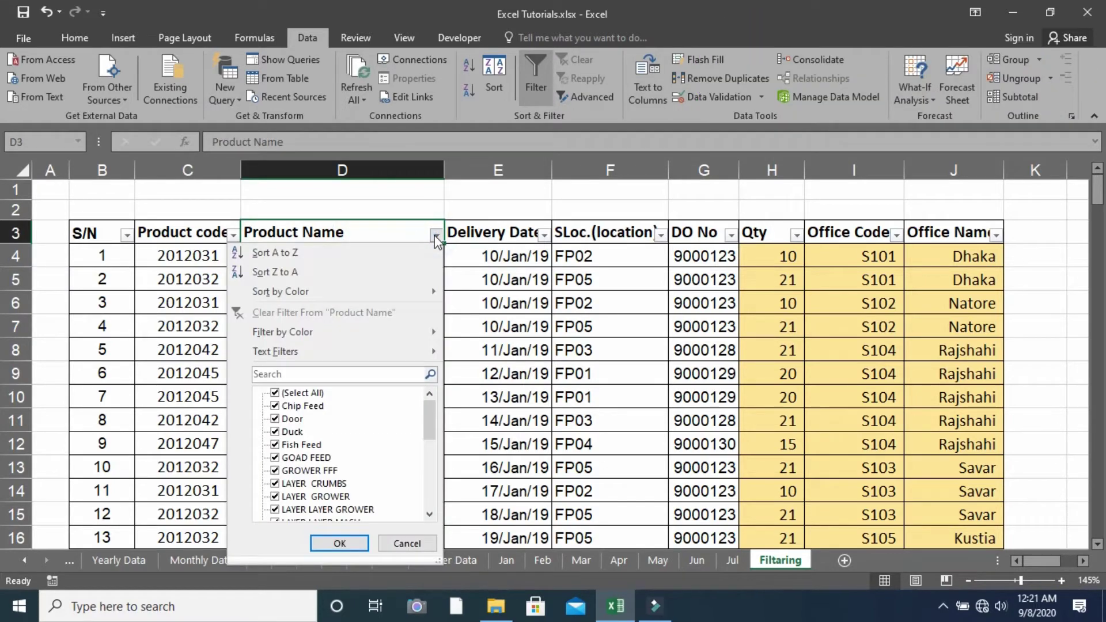
pyautogui.click(296, 395)
pyautogui.click(296, 394)
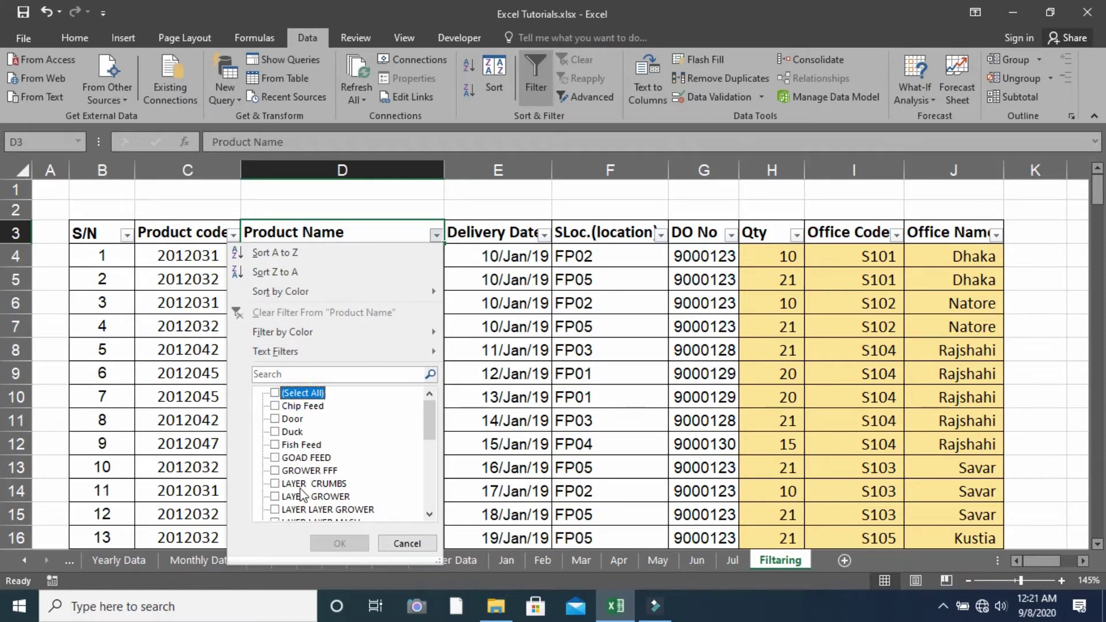
pyautogui.scroll(-3, 329, 453)
pyautogui.click(304, 458)
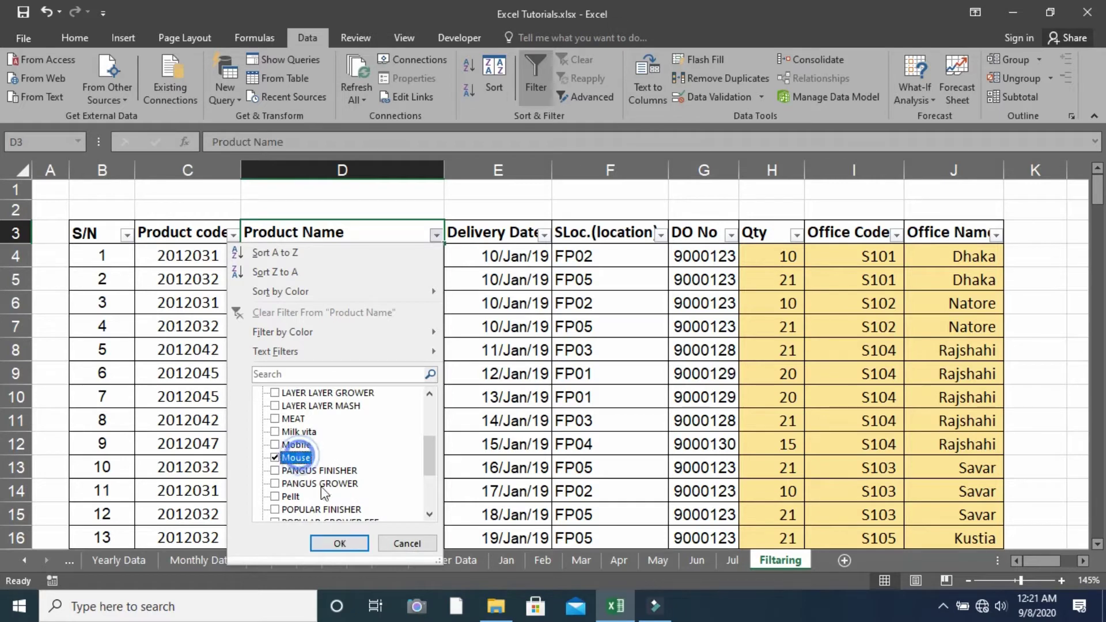
pyautogui.click(340, 543)
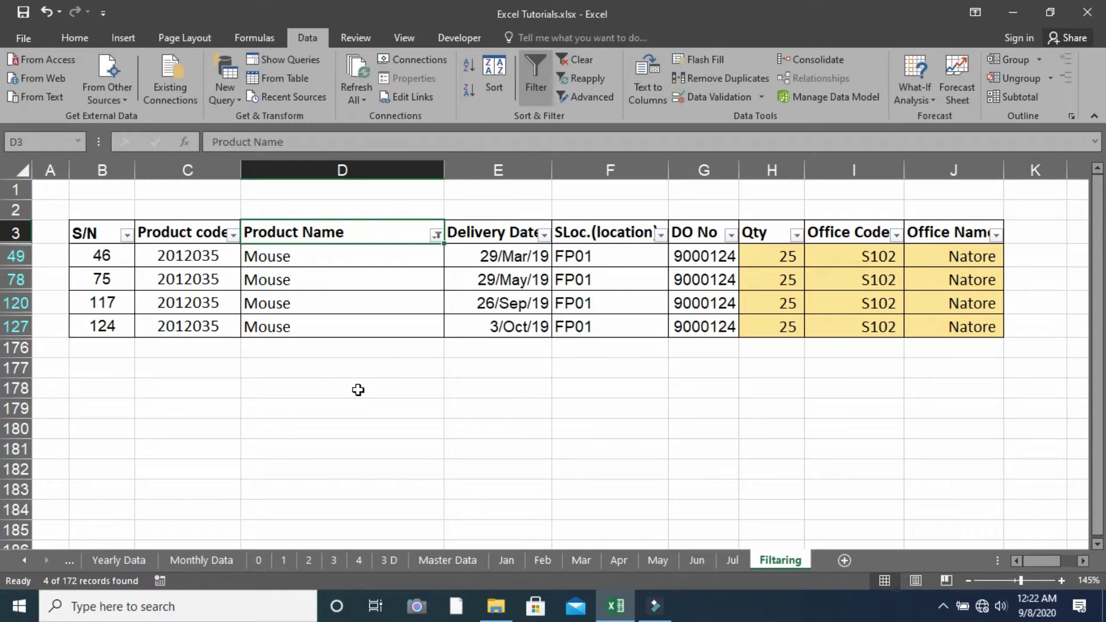
# Clear the Product Name filter to bring back all rows
pyautogui.click(377, 301)
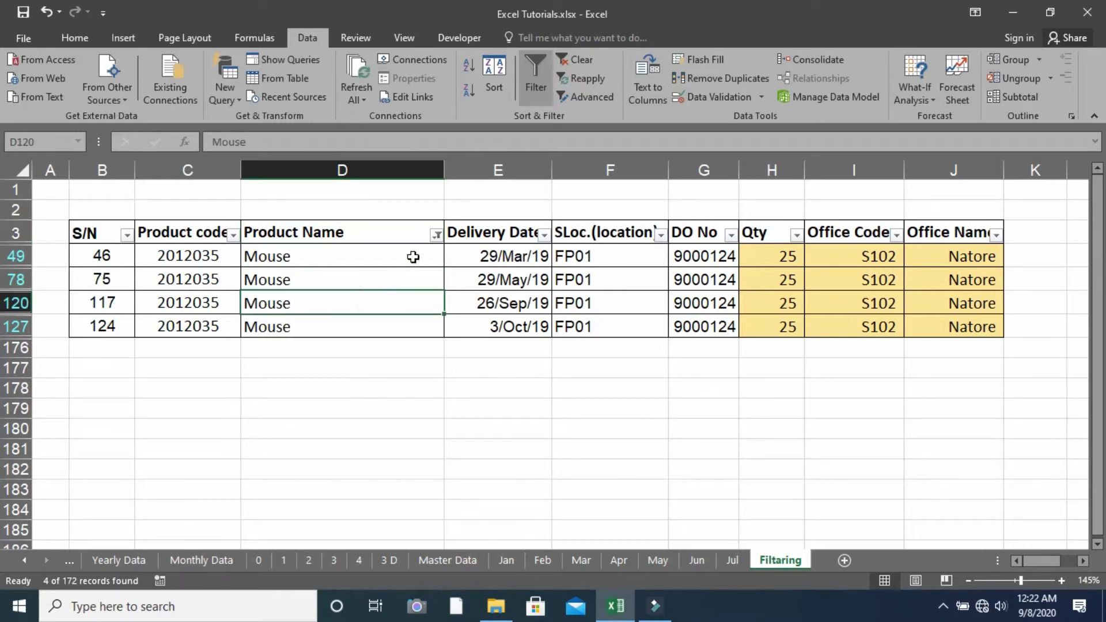
pyautogui.click(418, 234)
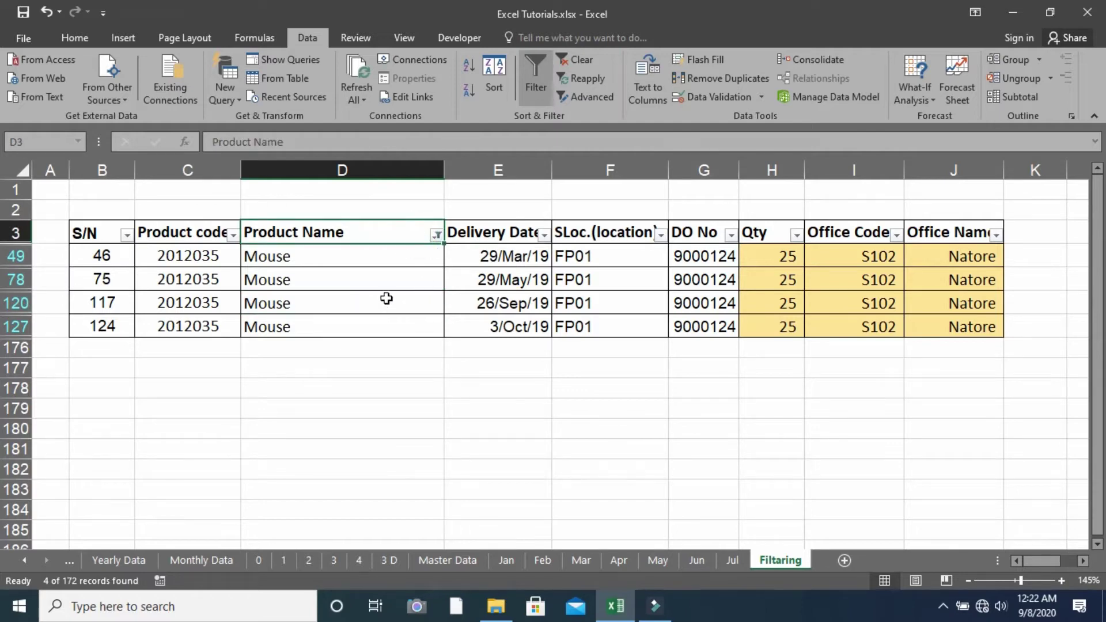
pyautogui.click(437, 234)
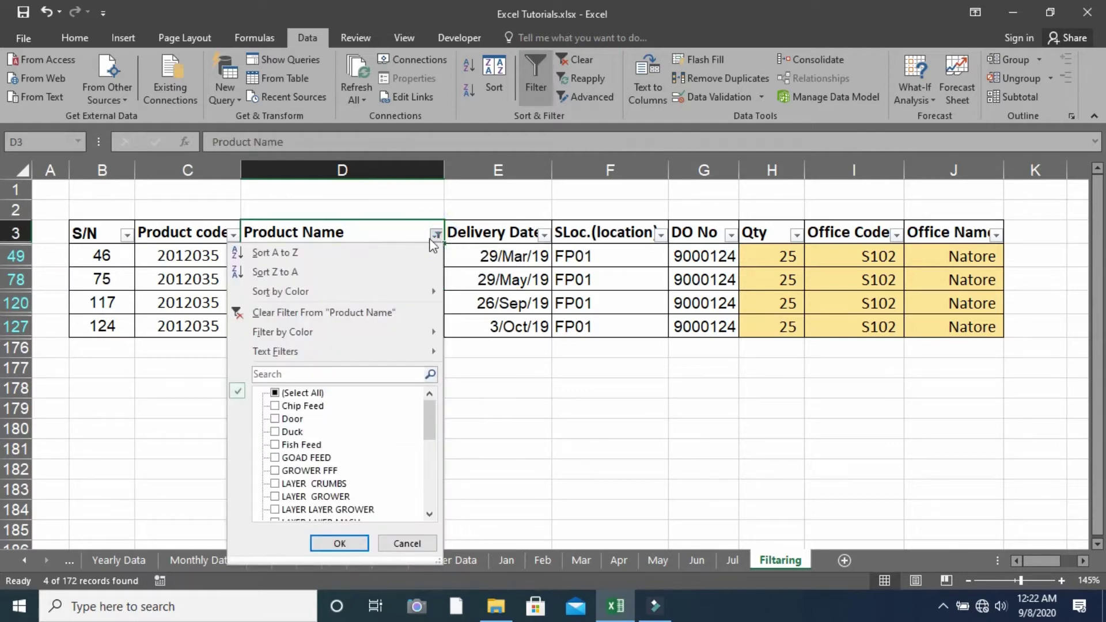
pyautogui.click(307, 314)
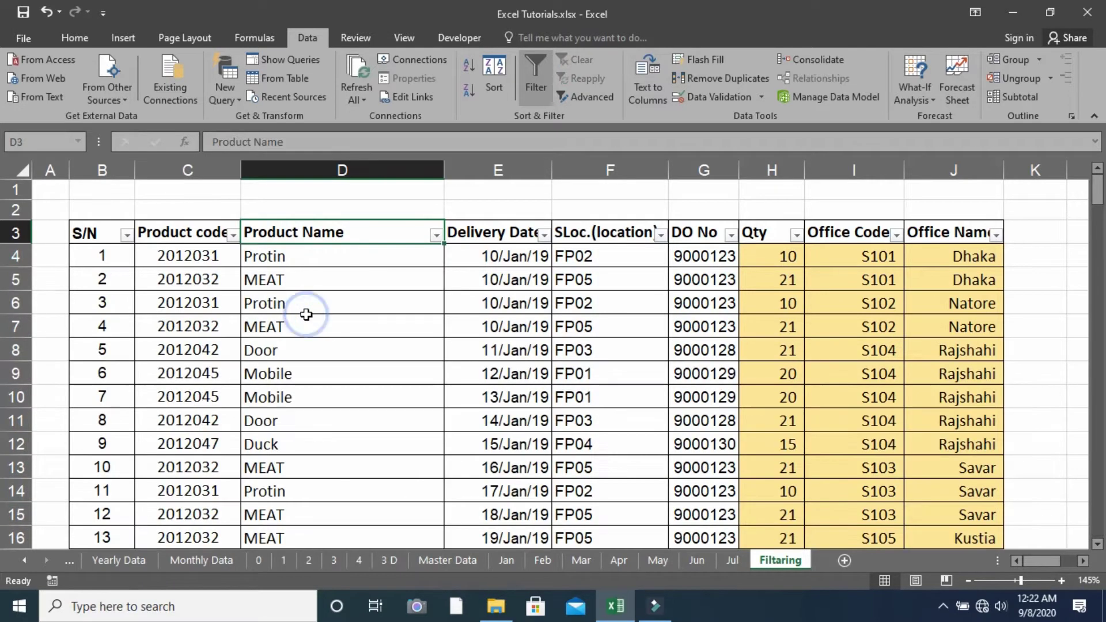
# Filter the Product Name column to show only Table rows
pyautogui.click(435, 234)
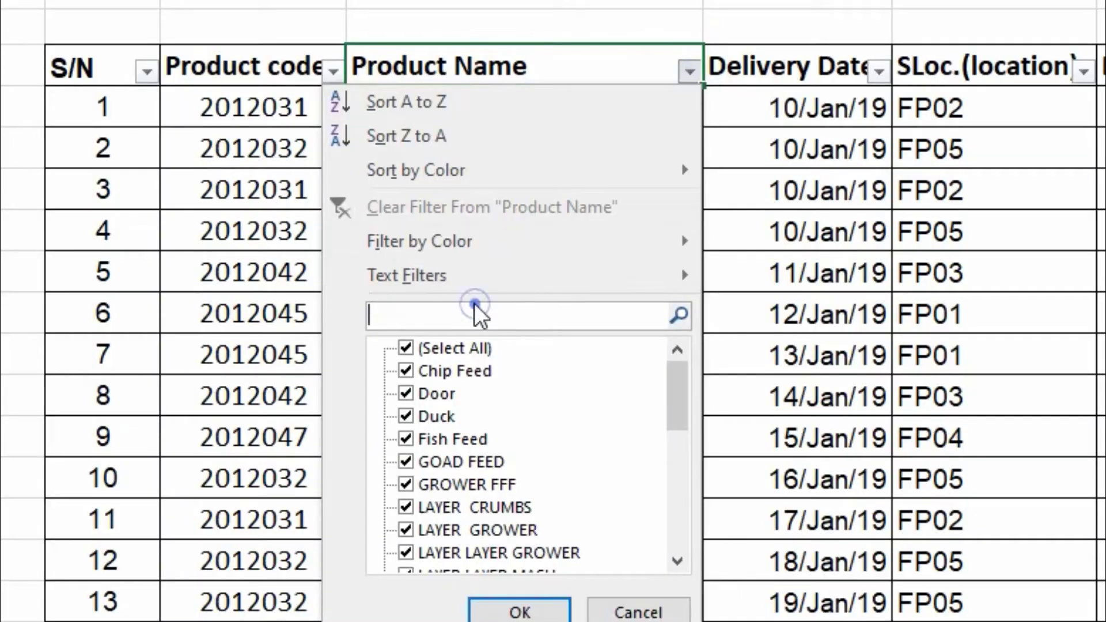
pyautogui.click(476, 349)
pyautogui.moveTo(677, 392); pyautogui.dragTo(674, 523)
pyautogui.click(441, 530)
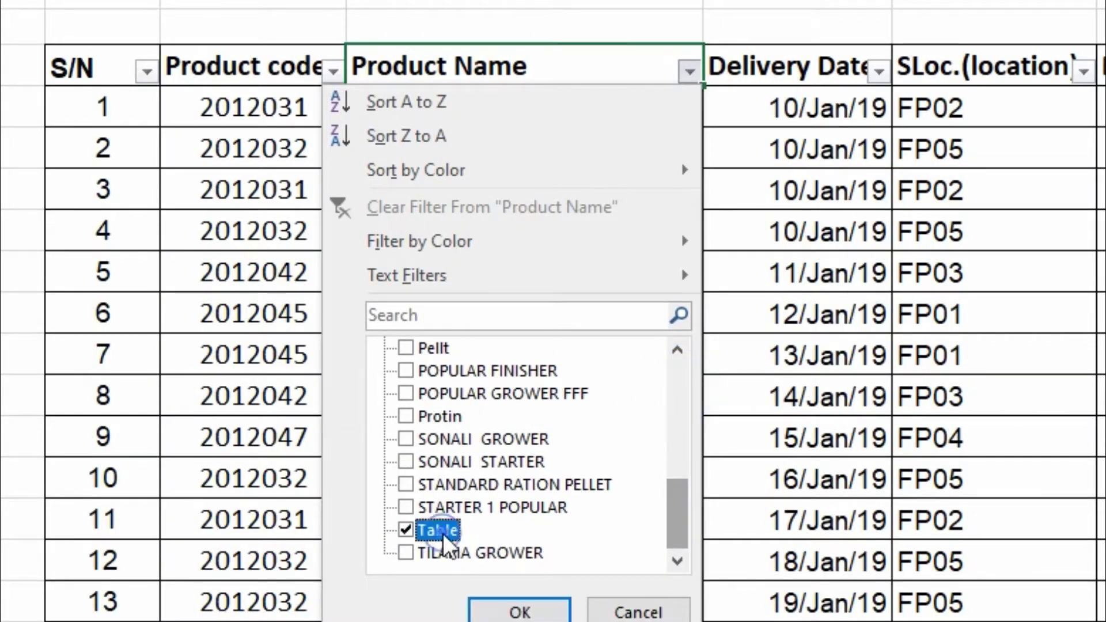
pyautogui.click(515, 611)
pyautogui.click(304, 304)
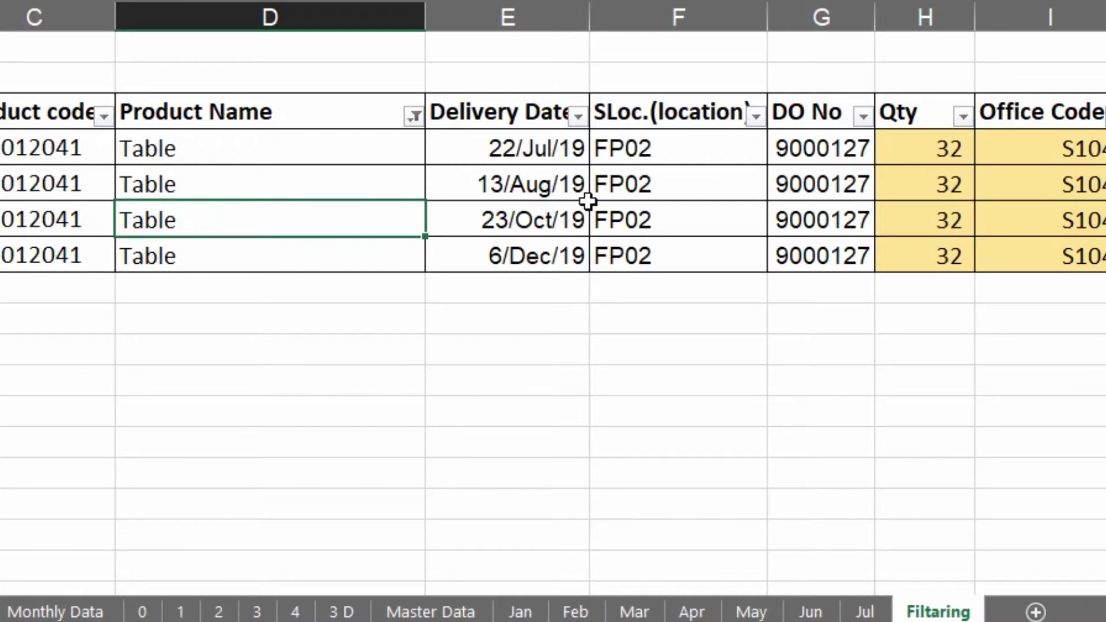
# Filter Delivery Date to October only, leaving the 23/Oct/19 Table row
pyautogui.click(577, 115)
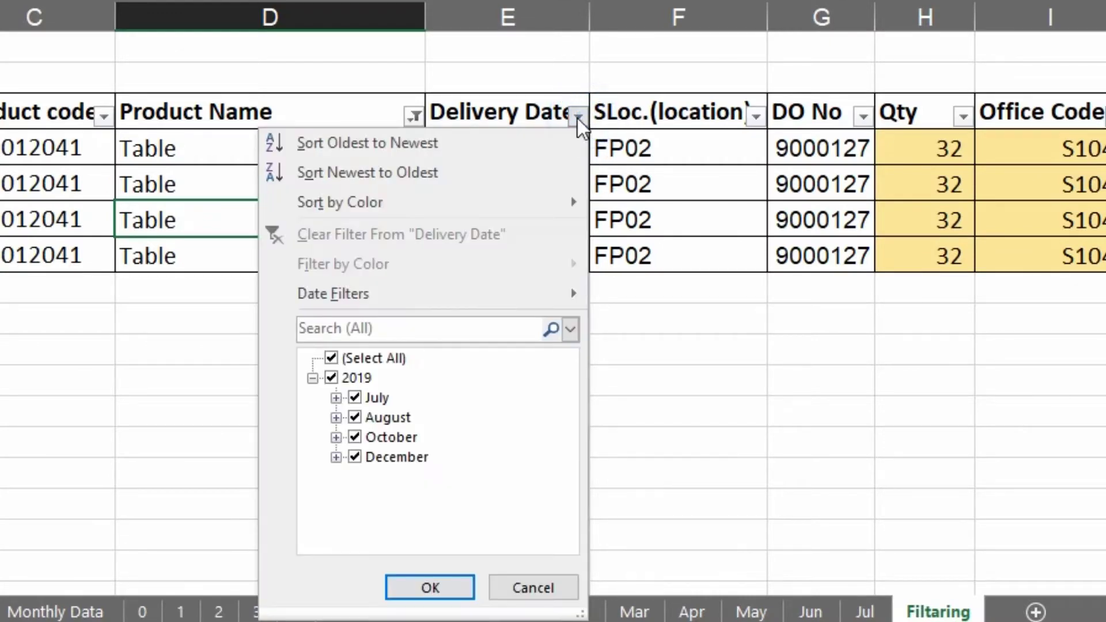
pyautogui.click(373, 358)
pyautogui.click(391, 437)
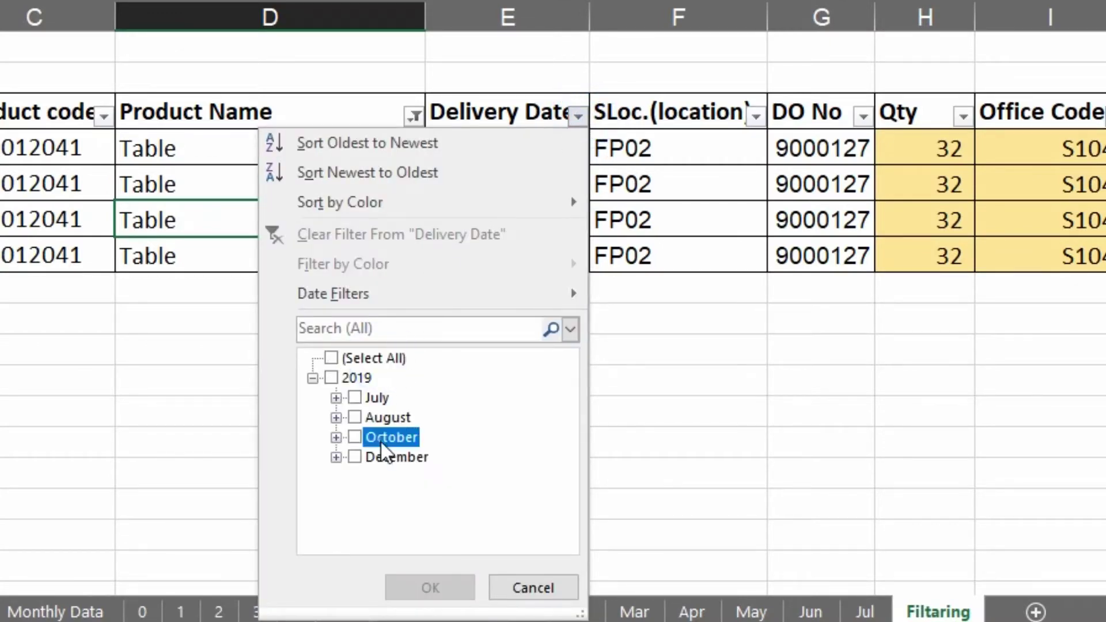
pyautogui.click(432, 589)
pyautogui.click(495, 384)
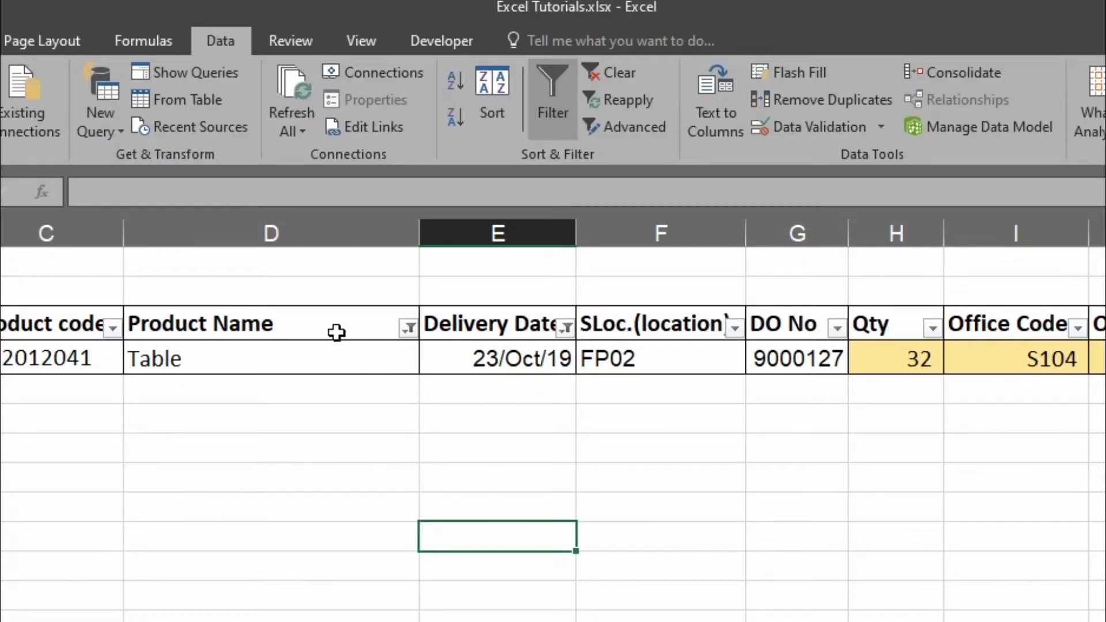
pyautogui.moveTo(385, 231); pyautogui.dragTo(383, 254)
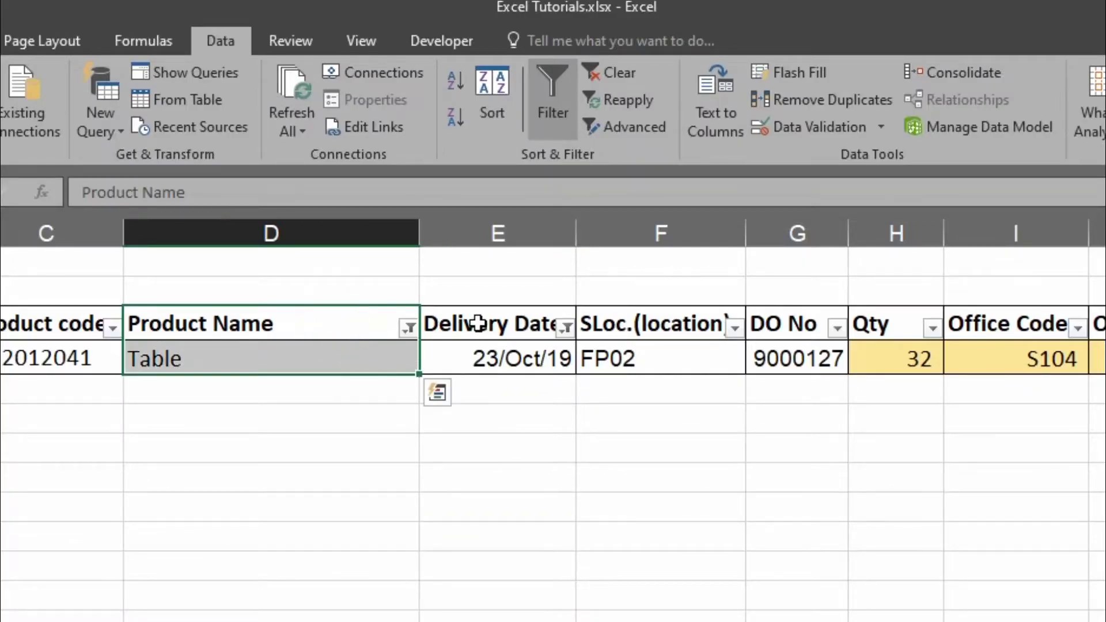
pyautogui.moveTo(469, 322); pyautogui.dragTo(482, 347)
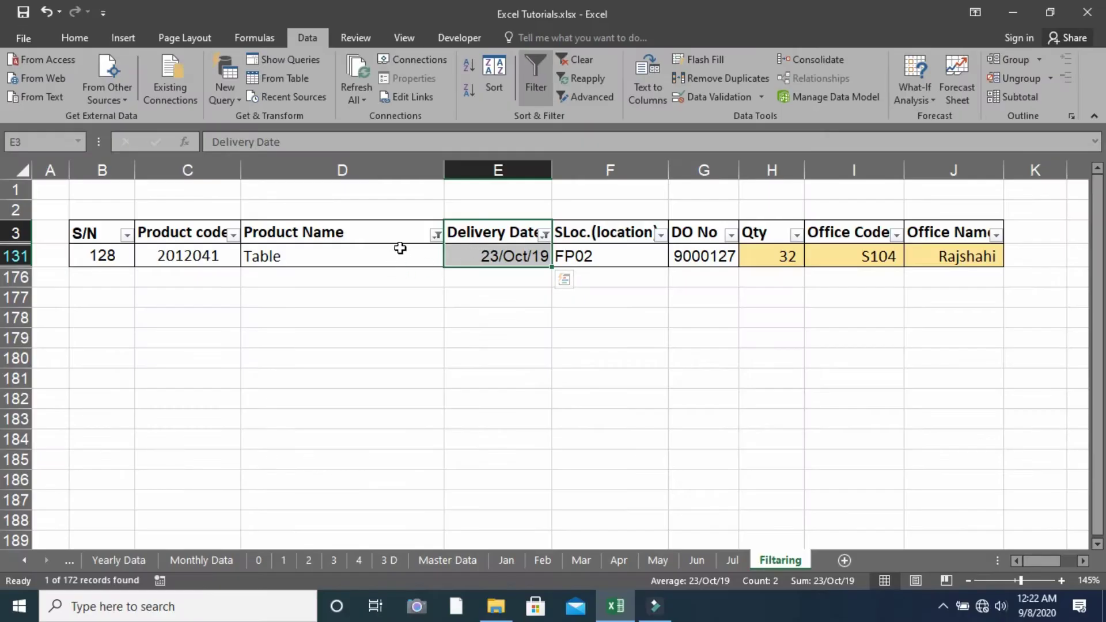
pyautogui.click(397, 257)
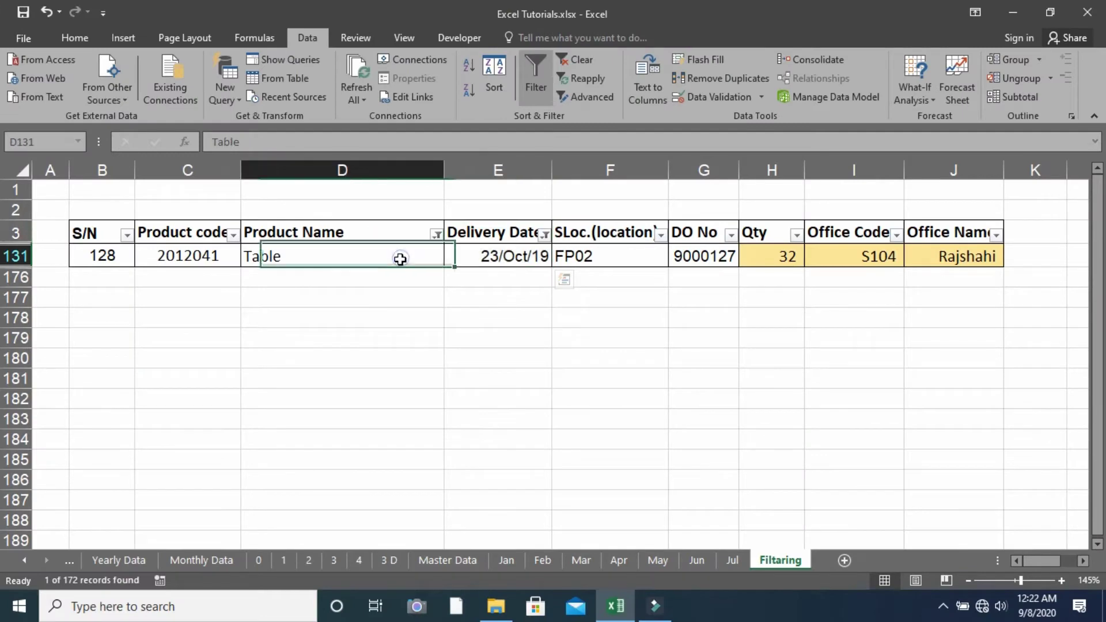
# Clear the Product Name filter, undo that, and reopen the Product Name filter
pyautogui.click(437, 235)
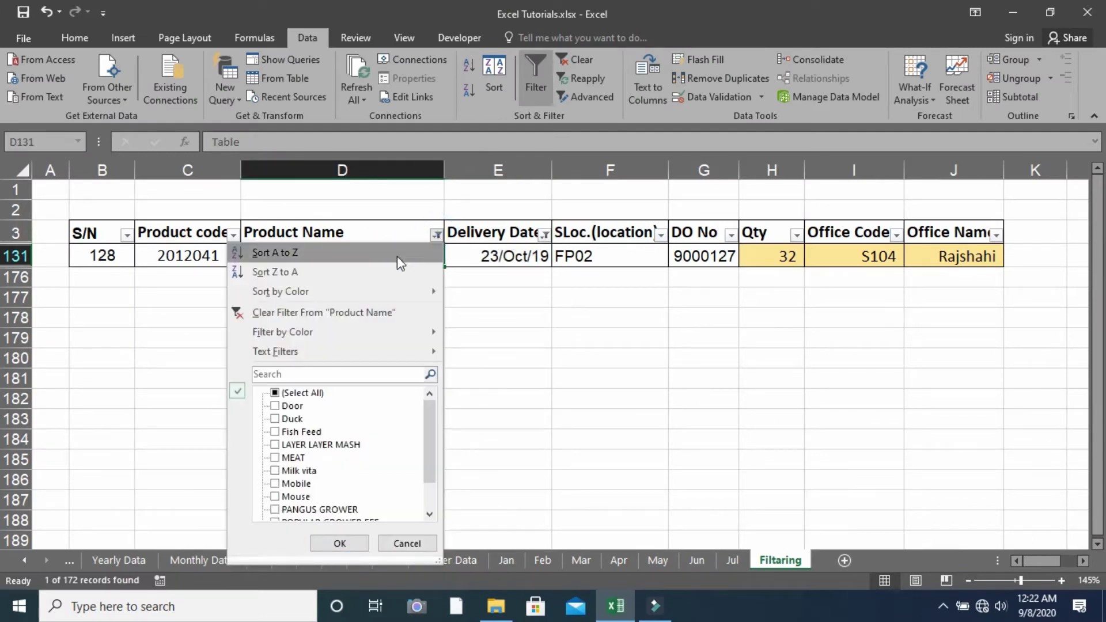
pyautogui.click(294, 314)
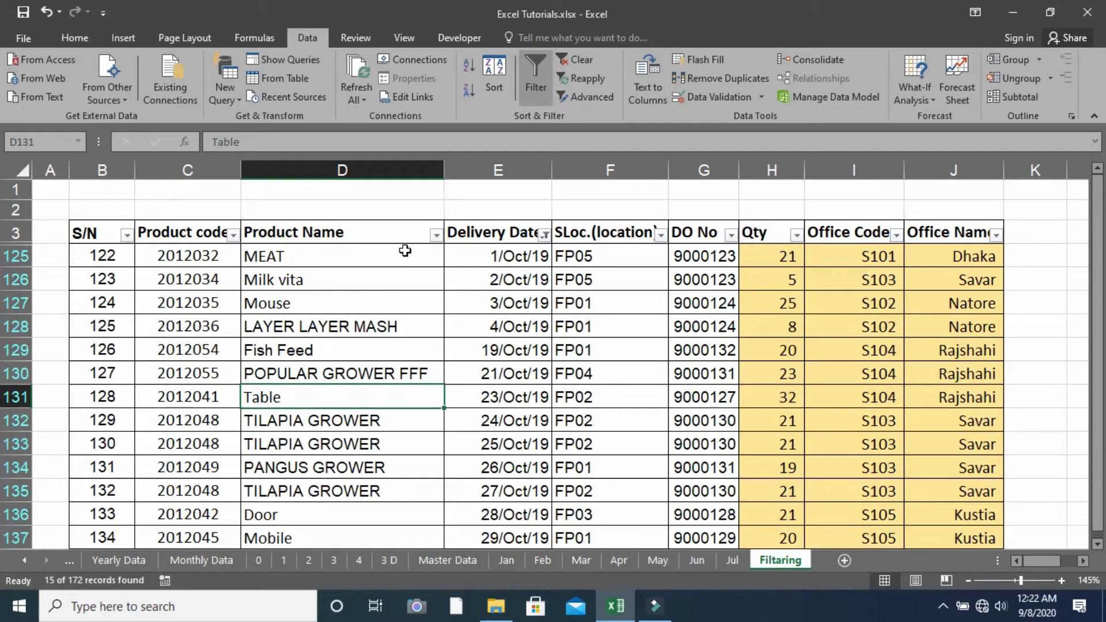
pyautogui.moveTo(403, 234); pyautogui.dragTo(407, 350)
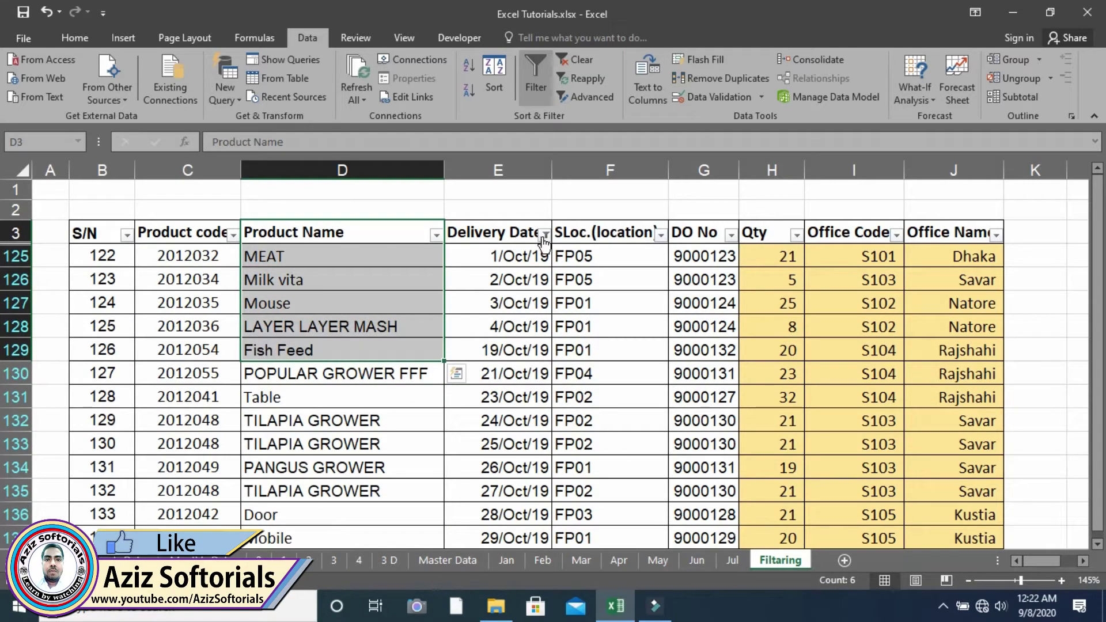
pyautogui.click(374, 291)
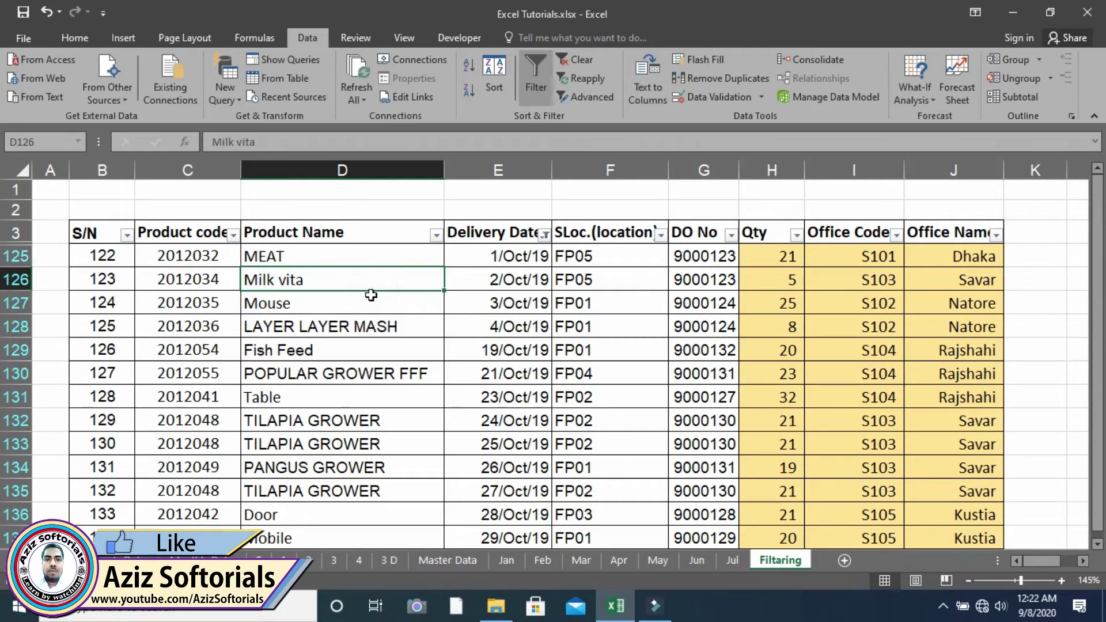
pyautogui.click(47, 17)
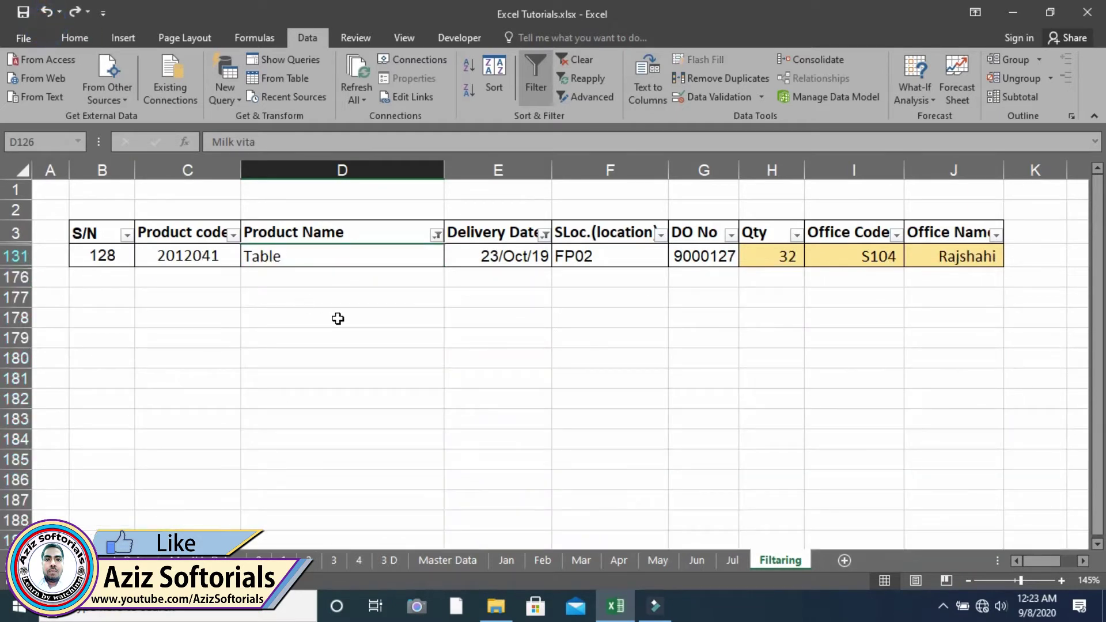
pyautogui.click(437, 235)
pyautogui.moveTo(282, 331)
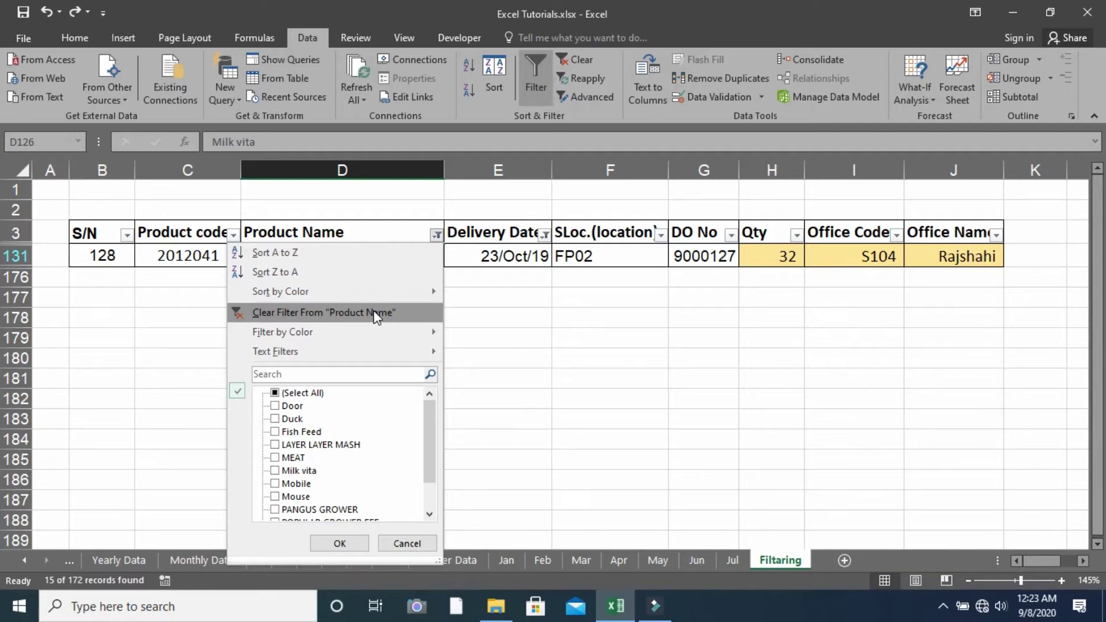
# Remove both the Product Name and Delivery Date filters with Clear on the Data tab
pyautogui.click(408, 543)
pyautogui.click(431, 345)
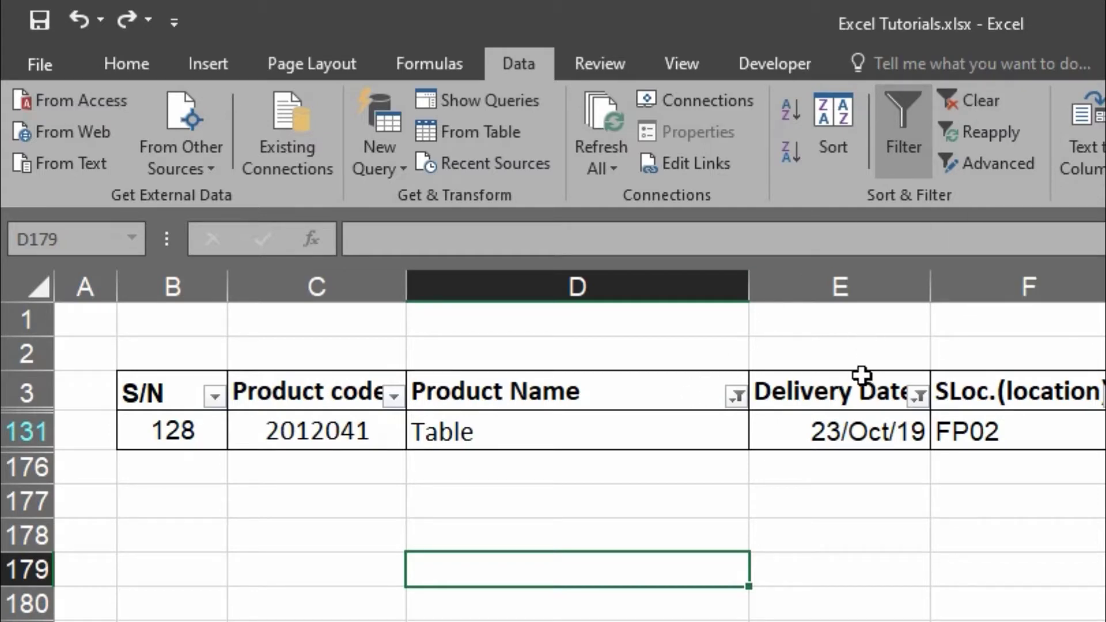
pyautogui.click(965, 104)
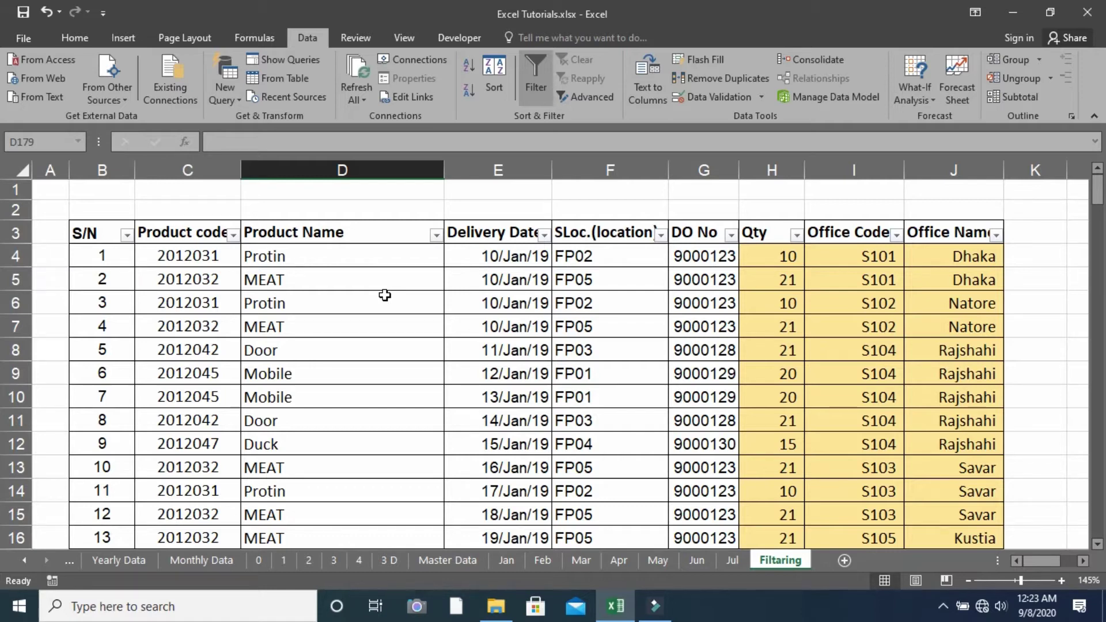
pyautogui.click(384, 295)
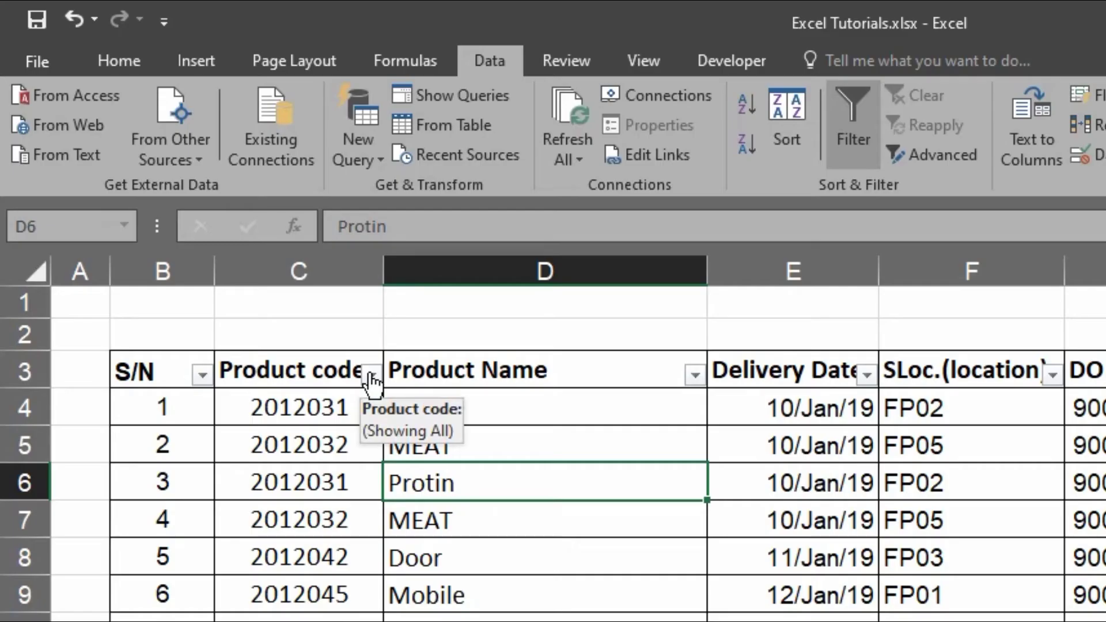
# Inspect the unsorted product codes in column C, such as 2012031, 2012032 and 2012045
pyautogui.click(372, 377)
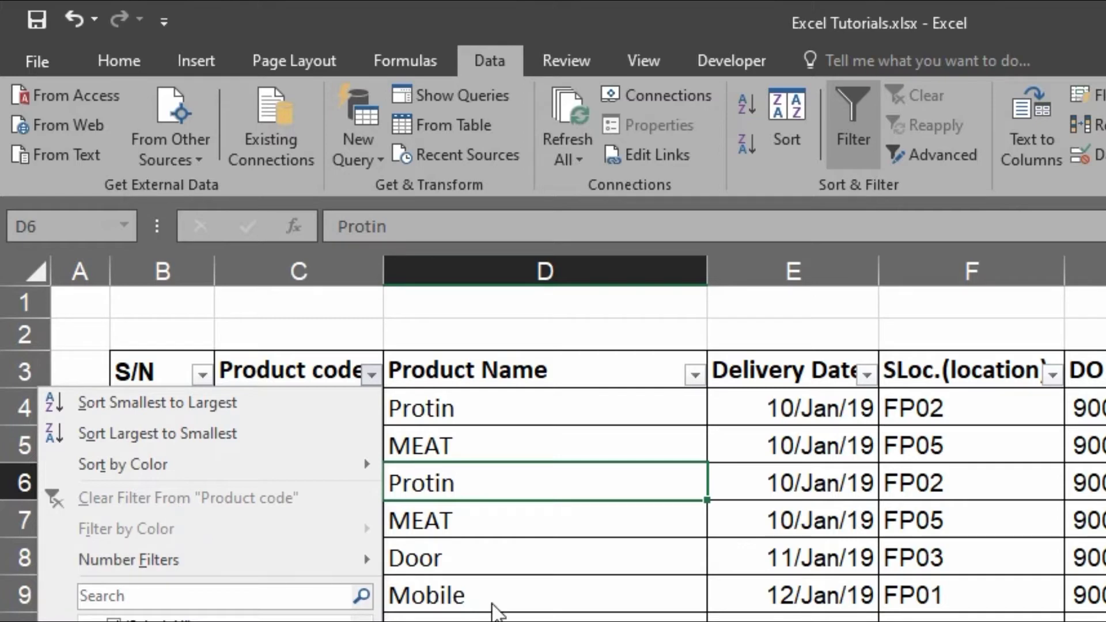
pyautogui.click(54, 410)
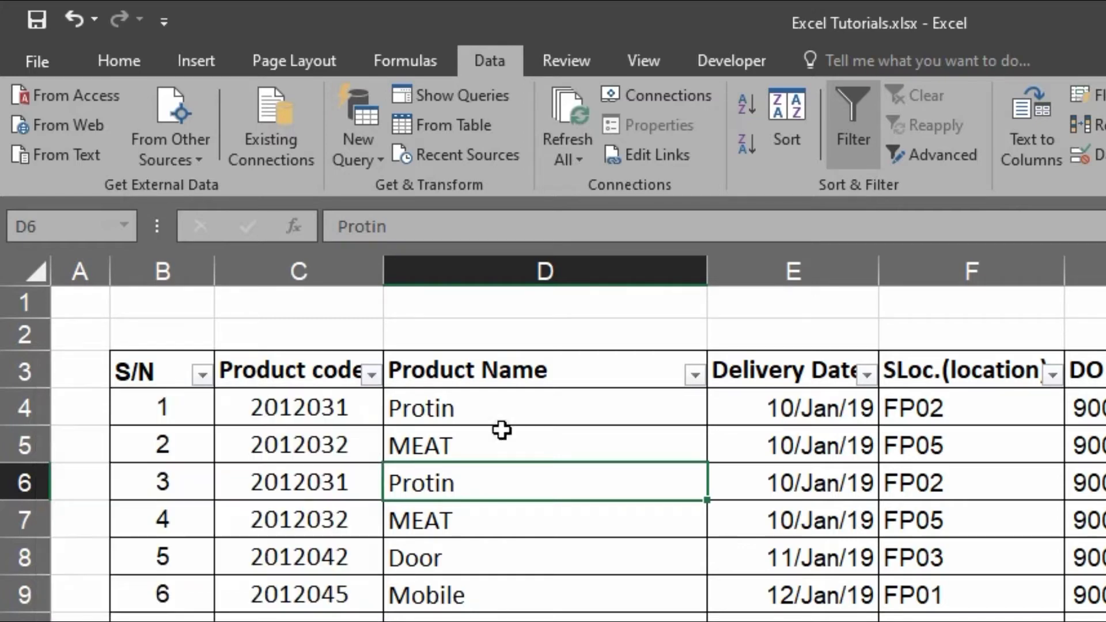
pyautogui.click(336, 456)
pyautogui.click(338, 411)
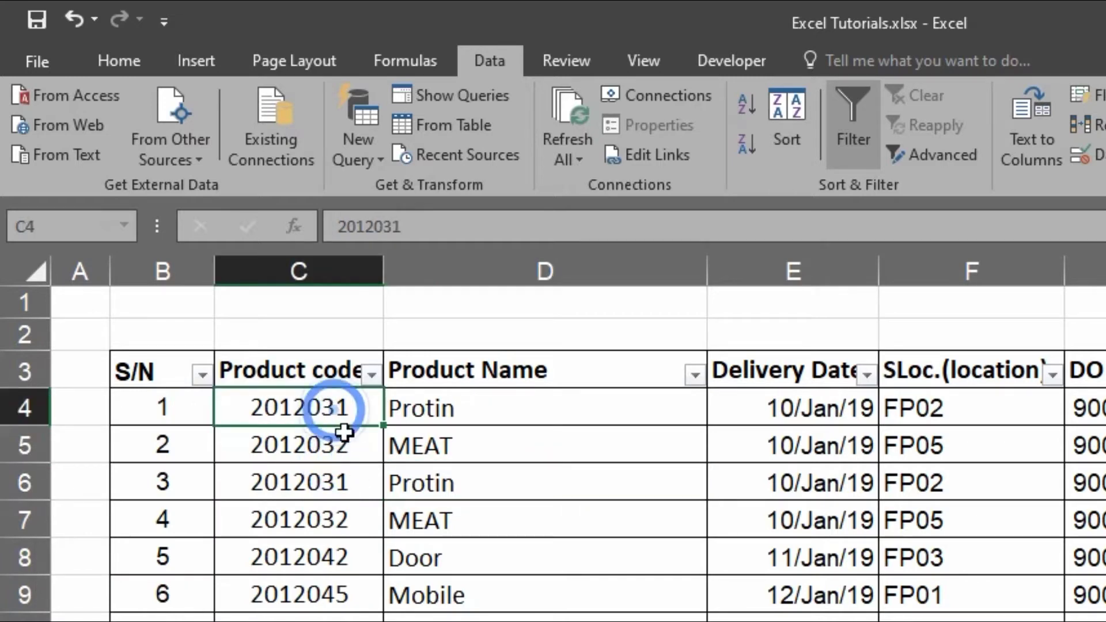
pyautogui.click(344, 453)
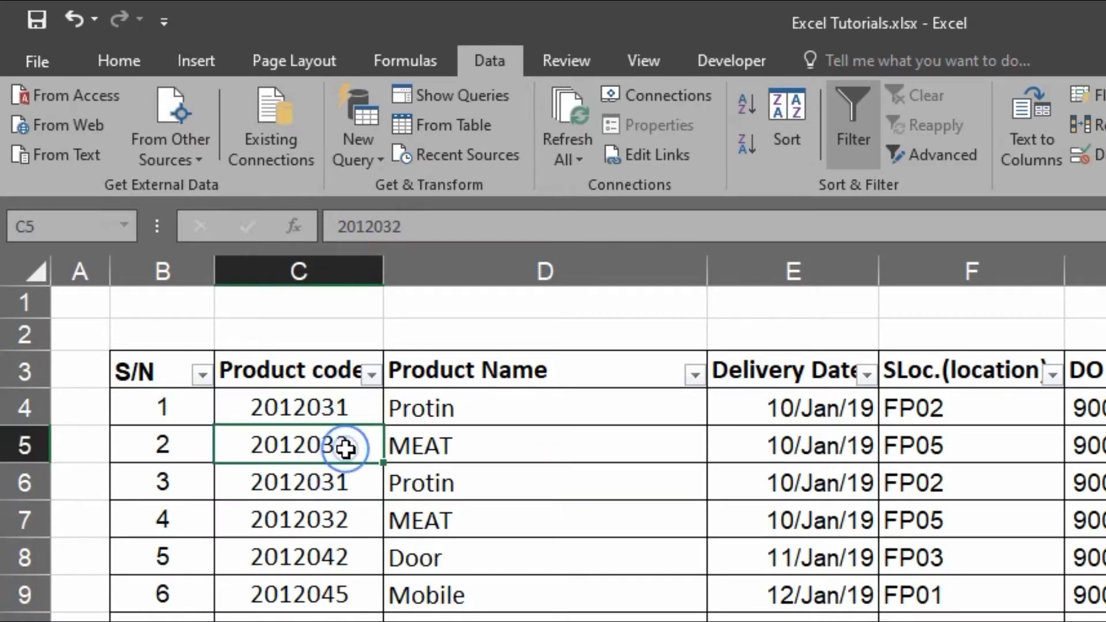
pyautogui.click(341, 486)
pyautogui.click(339, 527)
pyautogui.click(340, 560)
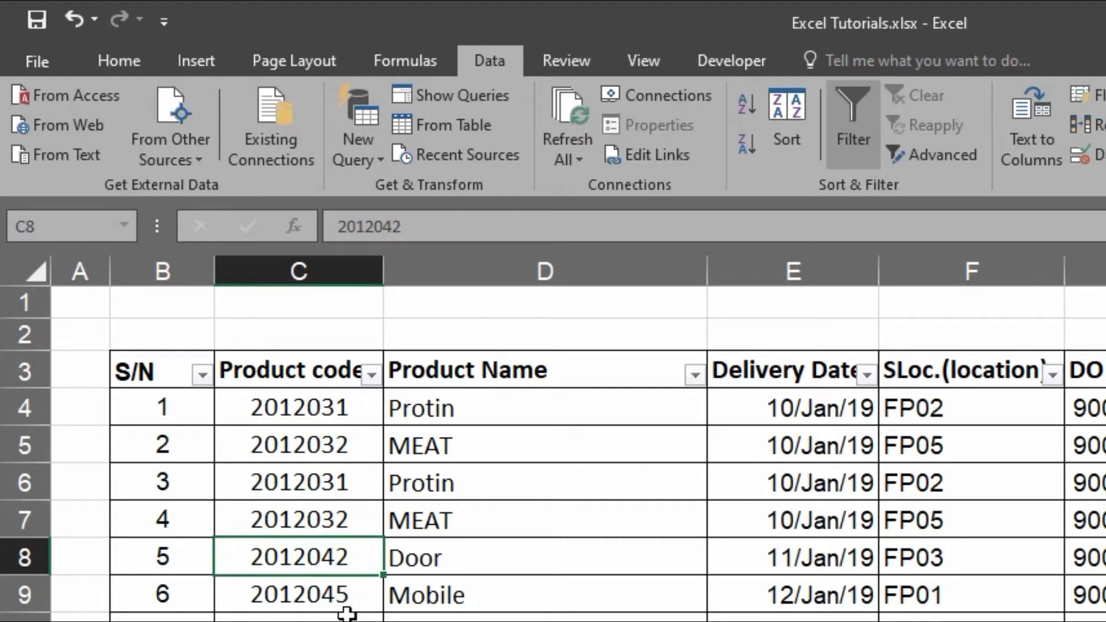
pyautogui.click(345, 615)
pyautogui.click(343, 410)
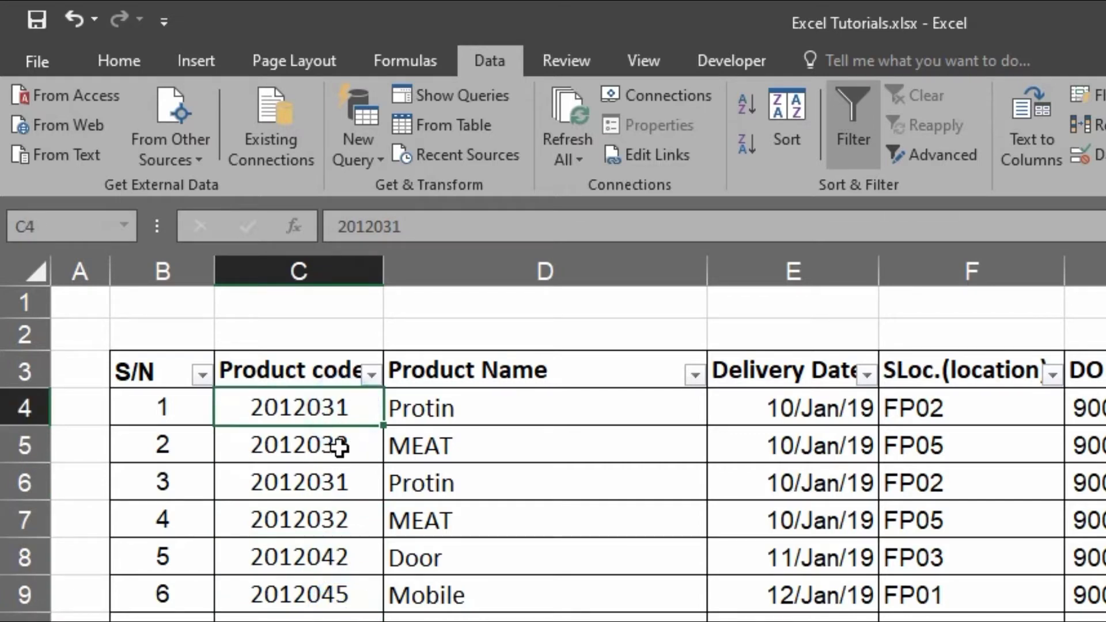
pyautogui.click(341, 448)
pyautogui.click(337, 488)
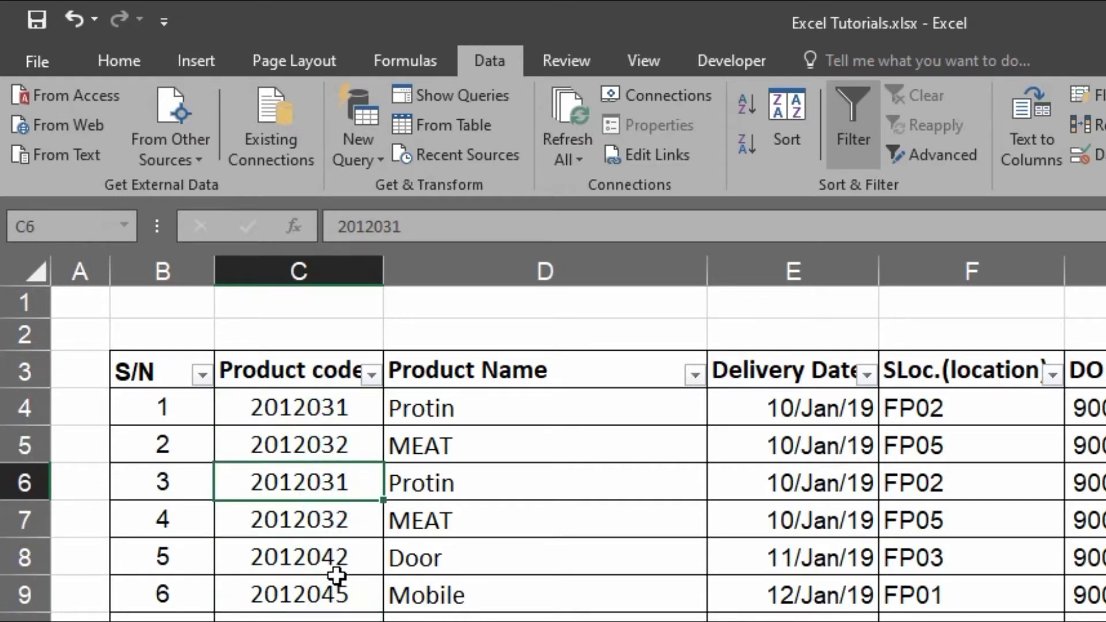
pyautogui.click(339, 580)
pyautogui.click(349, 484)
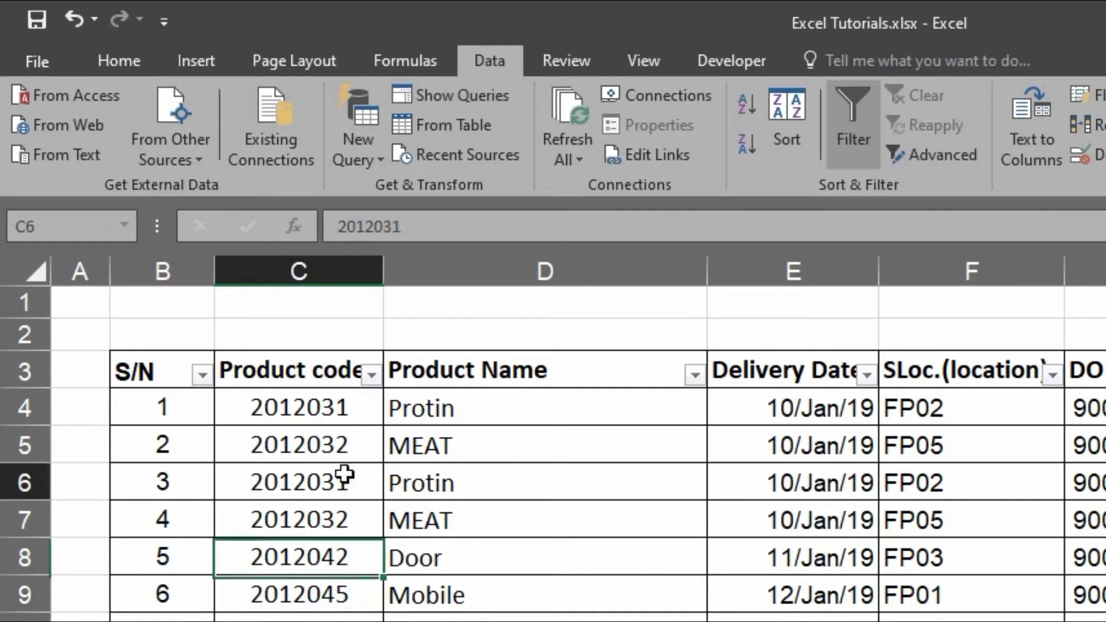
# Sort the table by Product code, Smallest to Largest
pyautogui.click(372, 376)
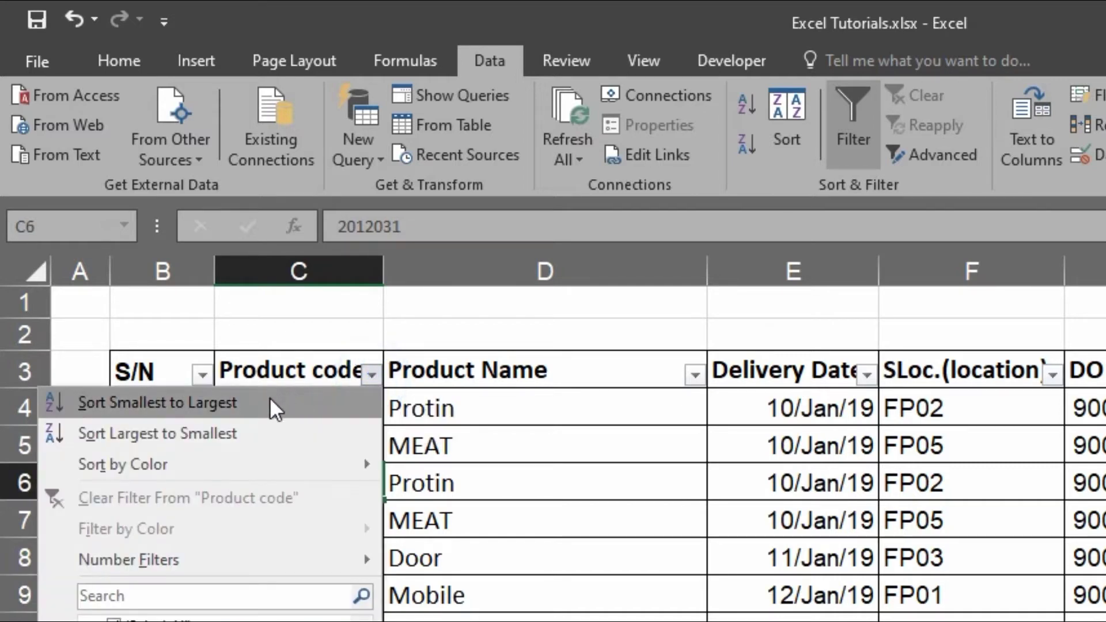
pyautogui.click(455, 411)
pyautogui.click(371, 374)
pyautogui.click(192, 404)
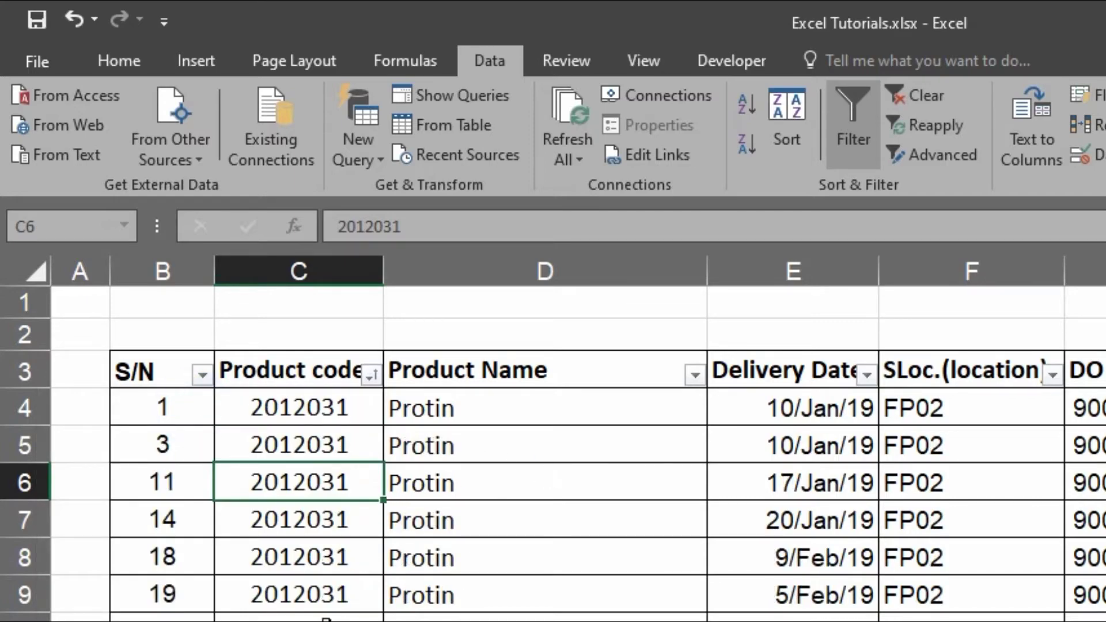
# Scroll through the sorted table, selecting blocks of product codes to check the order
pyautogui.moveTo(327, 617); pyautogui.dragTo(318, 621)
pyautogui.scroll(-4, 315, 611)
pyautogui.scroll(-2, 318, 605)
pyautogui.scroll(-2, 334, 564)
pyautogui.moveTo(345, 501); pyautogui.dragTo(322, 608)
pyautogui.scroll(-5, 322, 614)
pyautogui.scroll(-3, 322, 613)
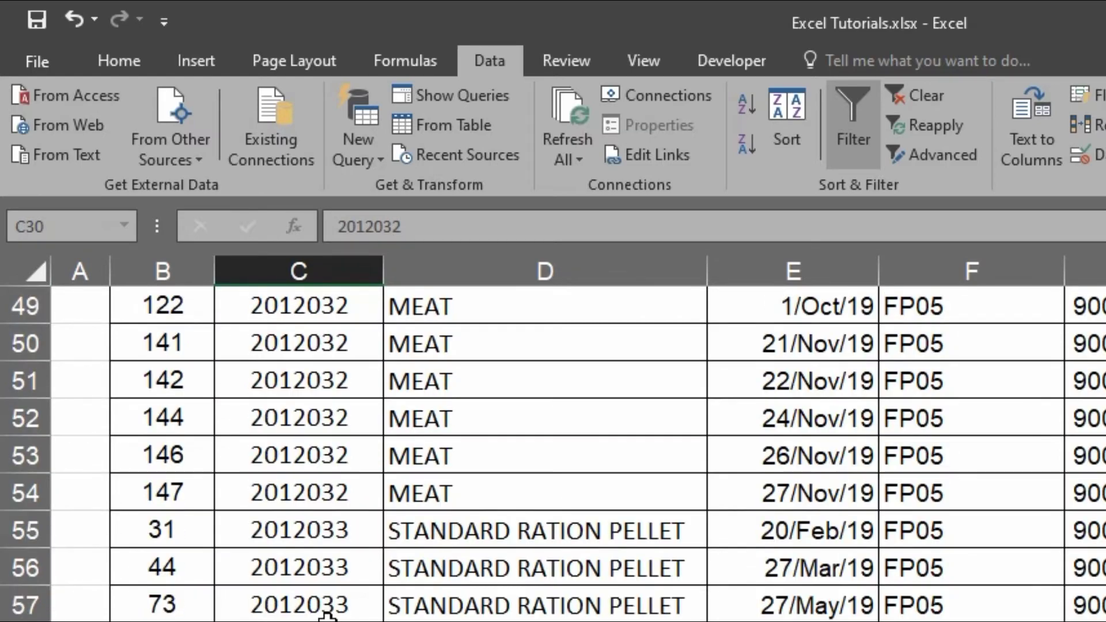
pyautogui.scroll(-2, 333, 599)
pyautogui.moveTo(333, 562); pyautogui.dragTo(333, 619)
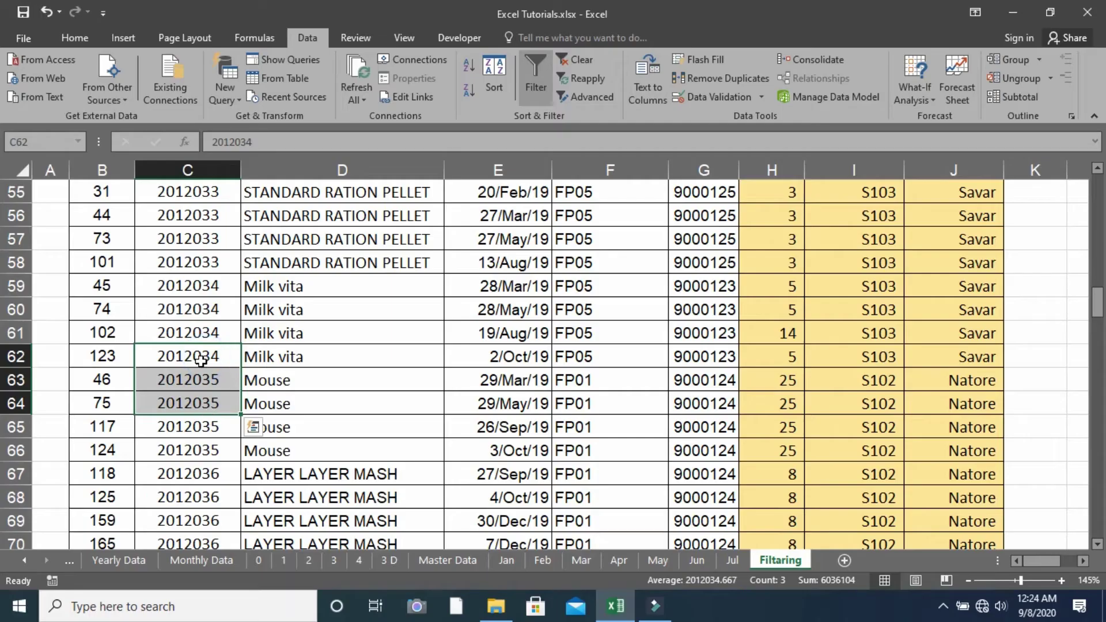
pyautogui.scroll(13, 201, 361)
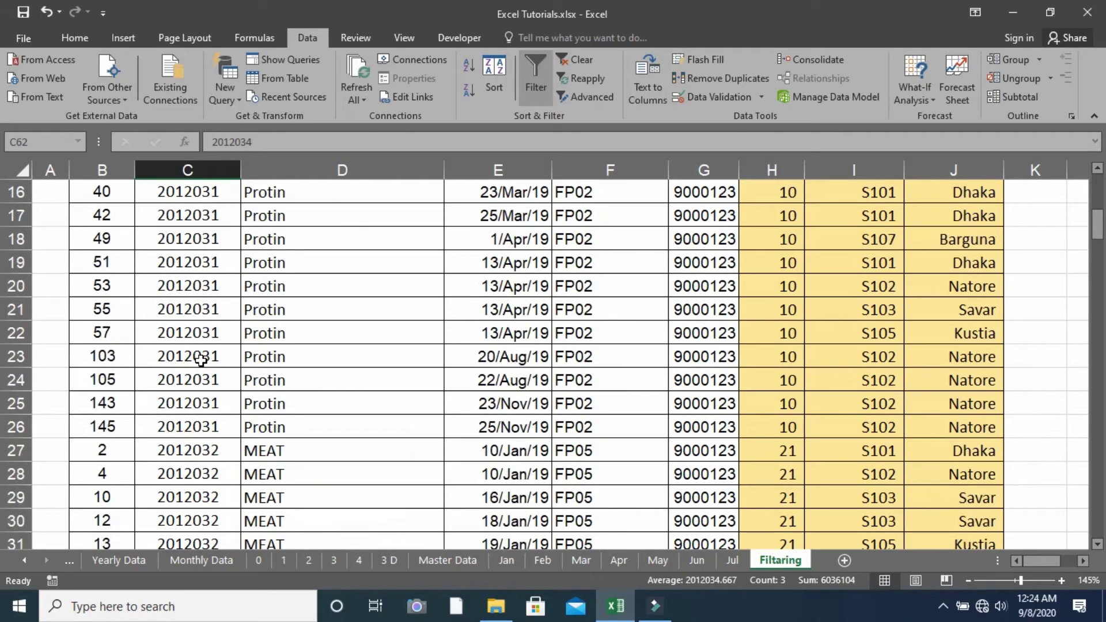
pyautogui.scroll(5, 197, 353)
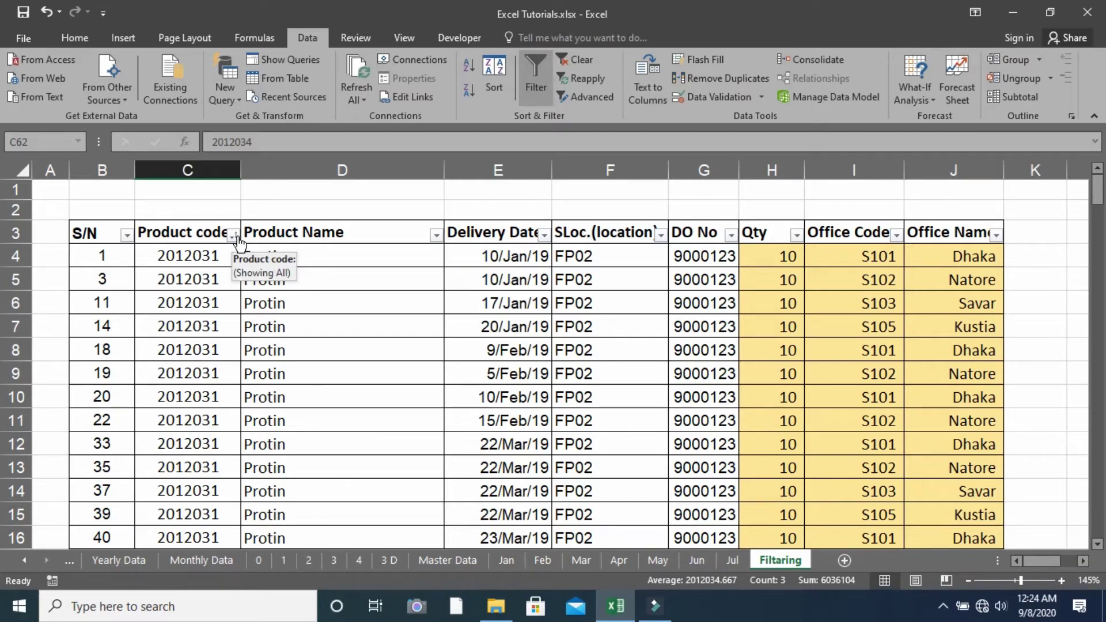
# Undo the Product code sort to restore the original S/N order
pyautogui.click(233, 237)
pyautogui.click(308, 274)
pyautogui.click(207, 267)
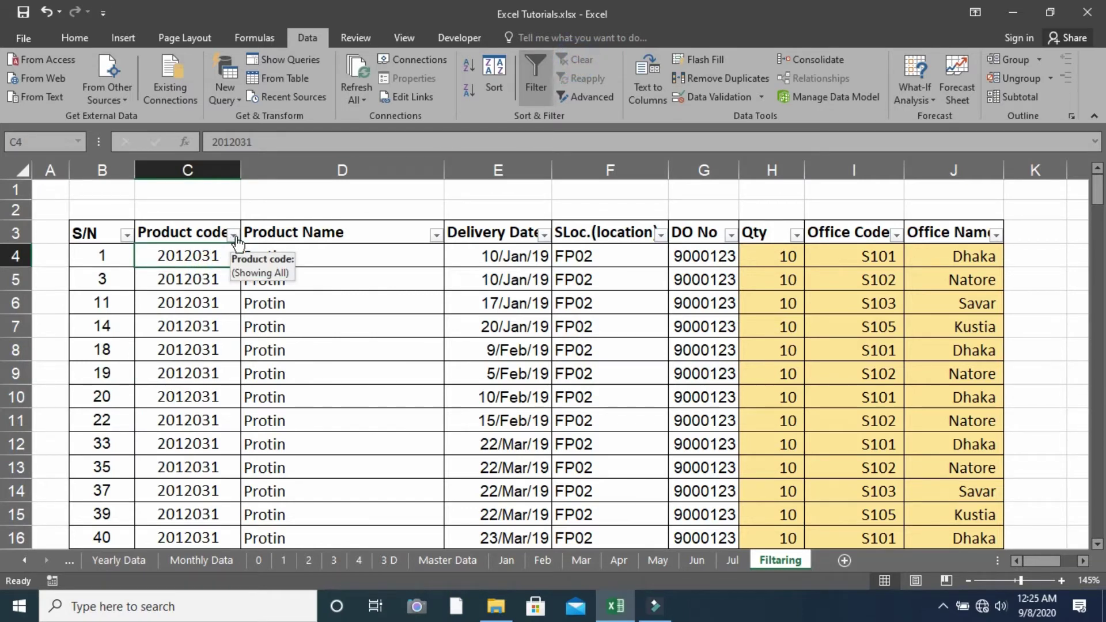
pyautogui.click(44, 12)
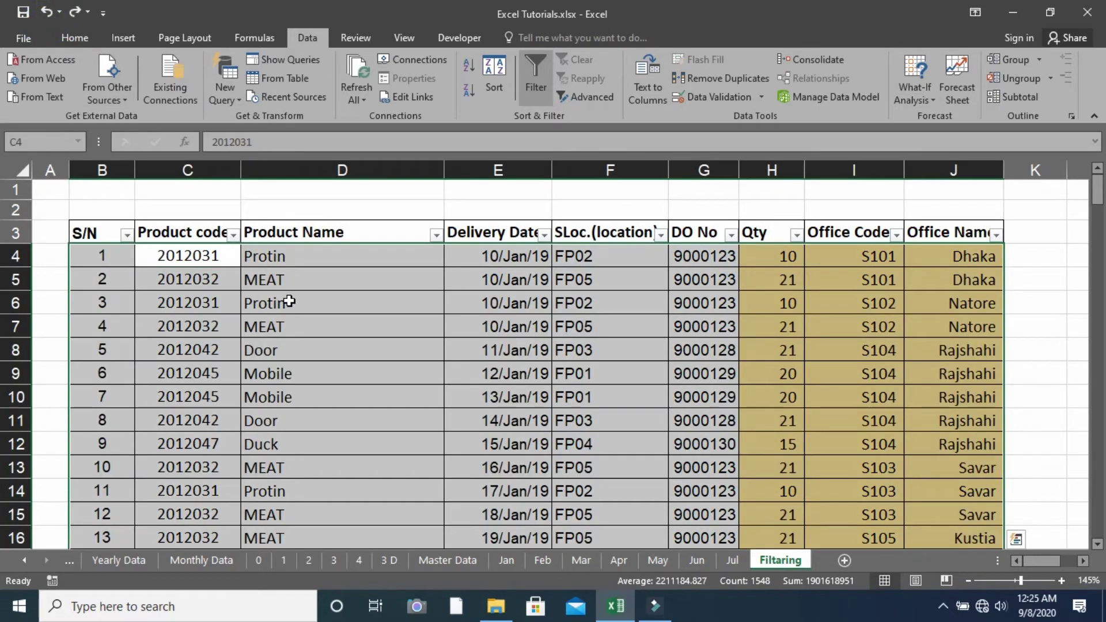
# Open the Product code column's AutoFilter options
pyautogui.click(288, 300)
pyautogui.click(214, 302)
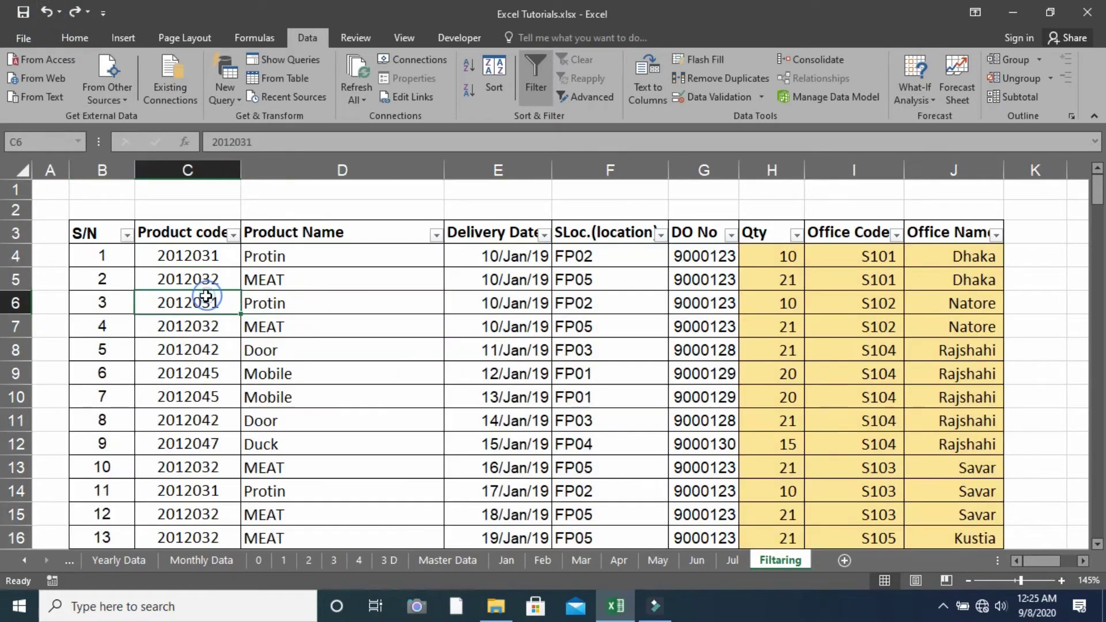
pyautogui.click(234, 235)
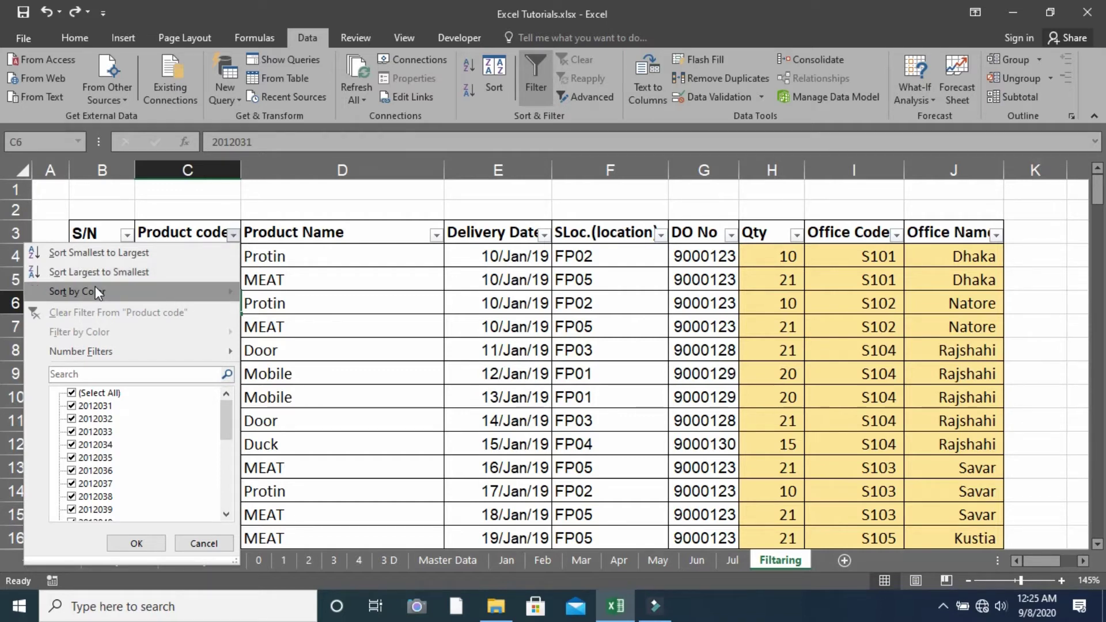
pyautogui.moveTo(138, 320)
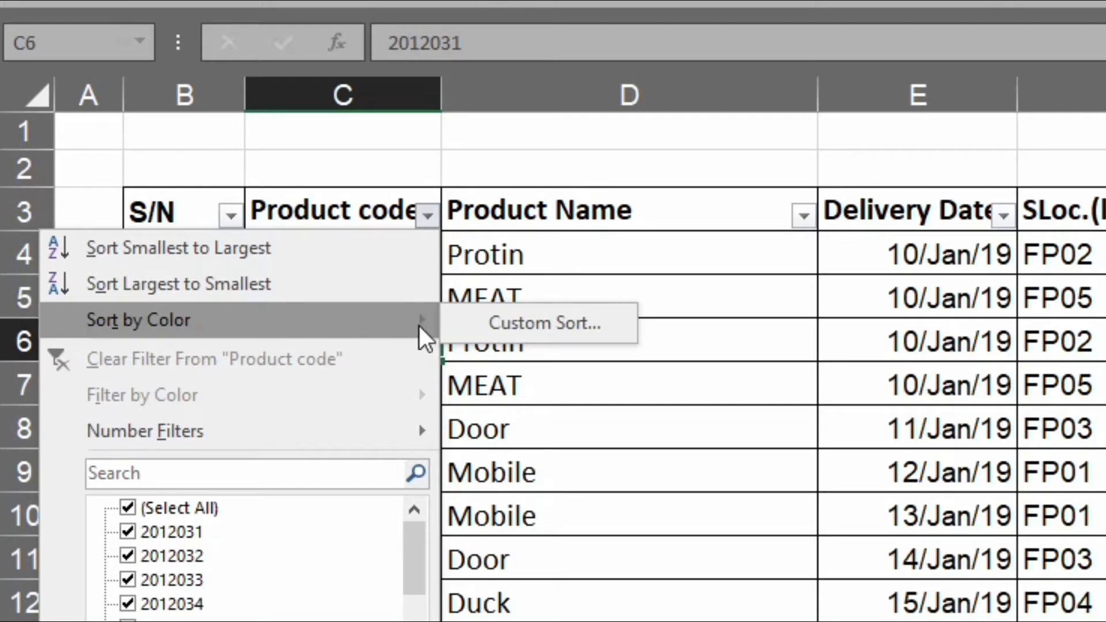
# Apply a Custom Sort on Product code by cell values, Largest to Smallest
pyautogui.click(521, 328)
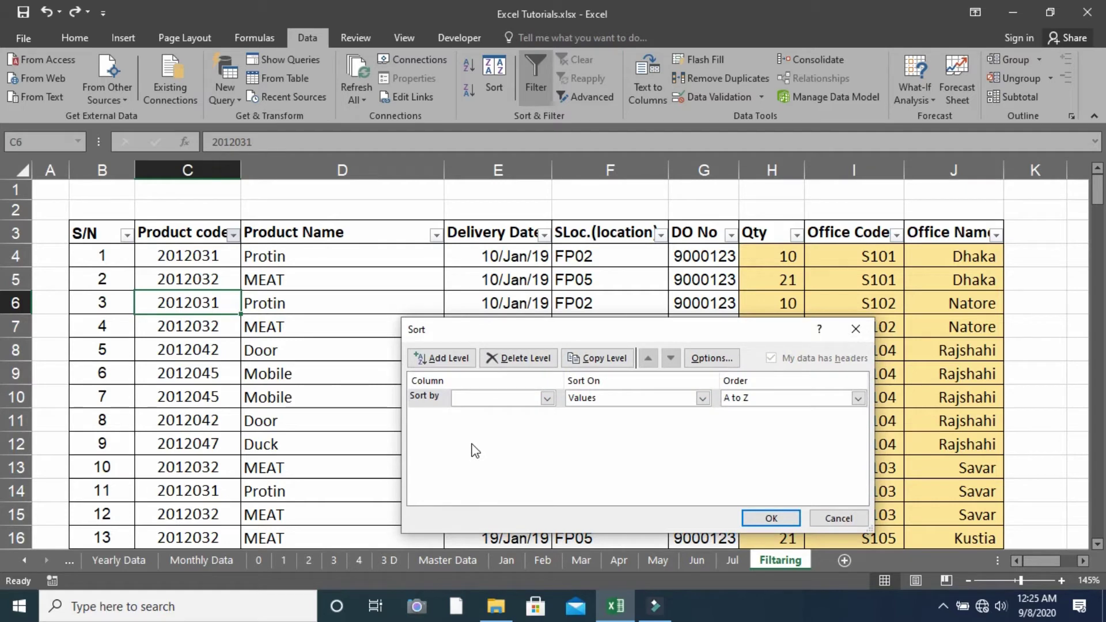
pyautogui.click(546, 398)
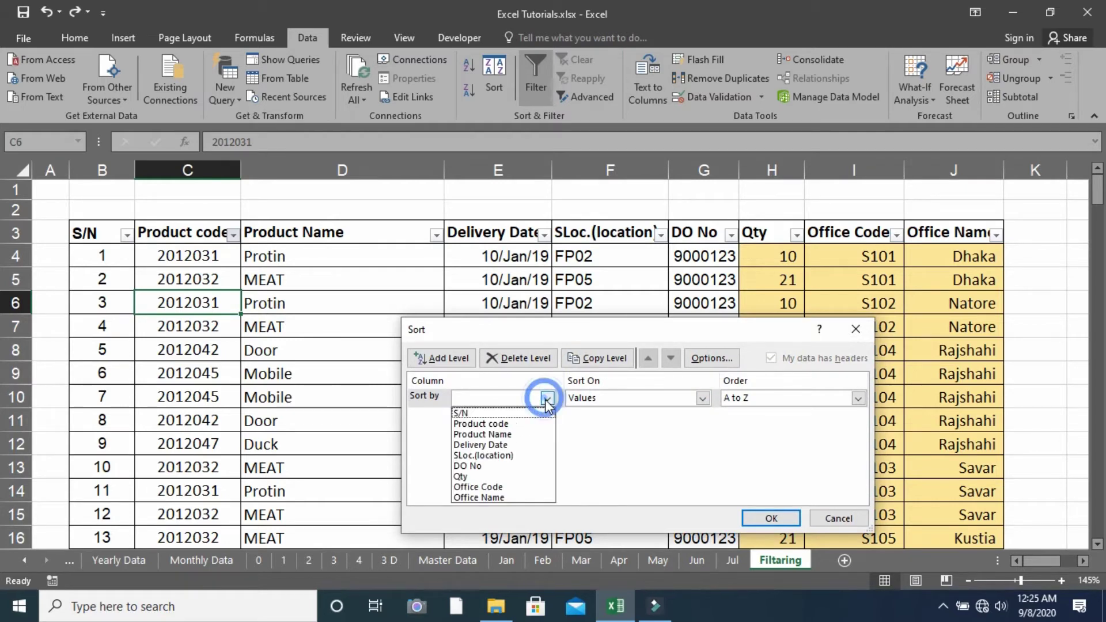
pyautogui.click(487, 424)
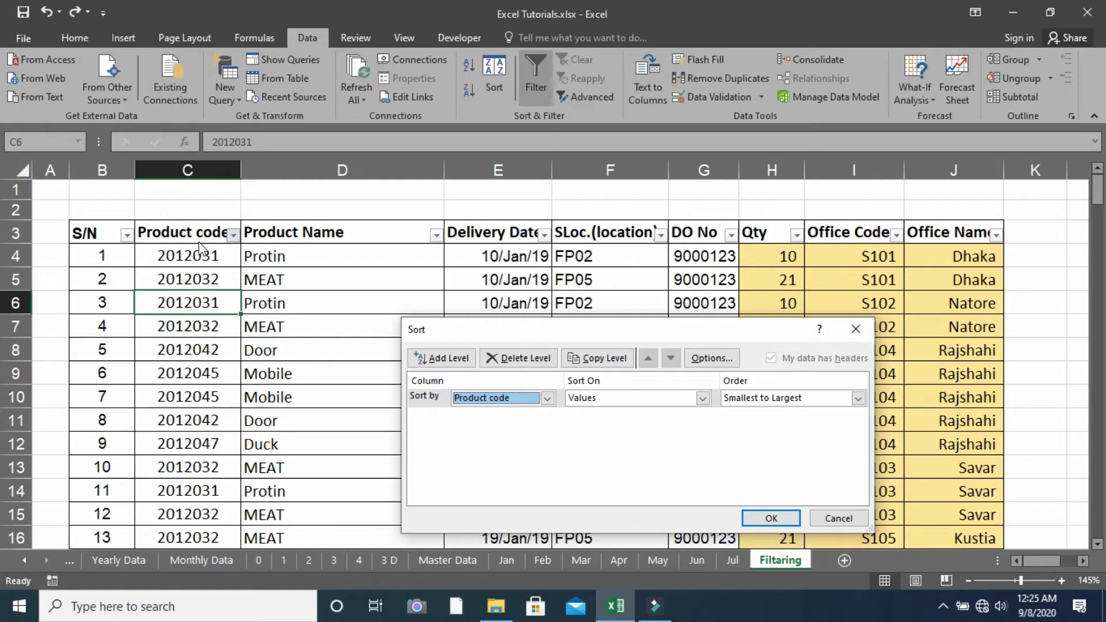
pyautogui.click(746, 403)
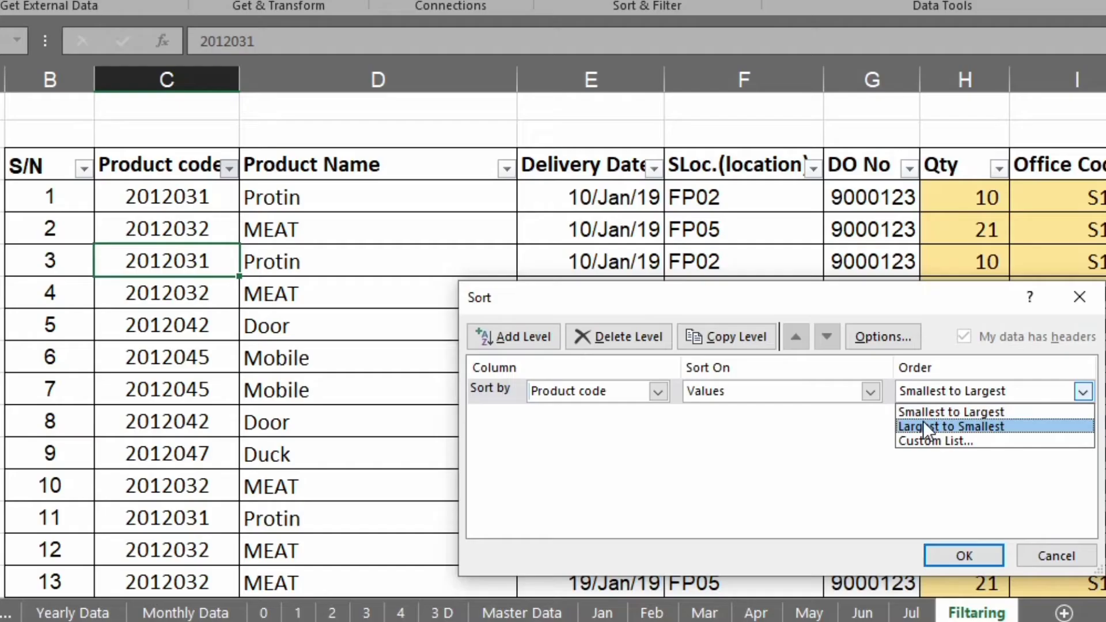
pyautogui.click(741, 419)
pyautogui.click(721, 391)
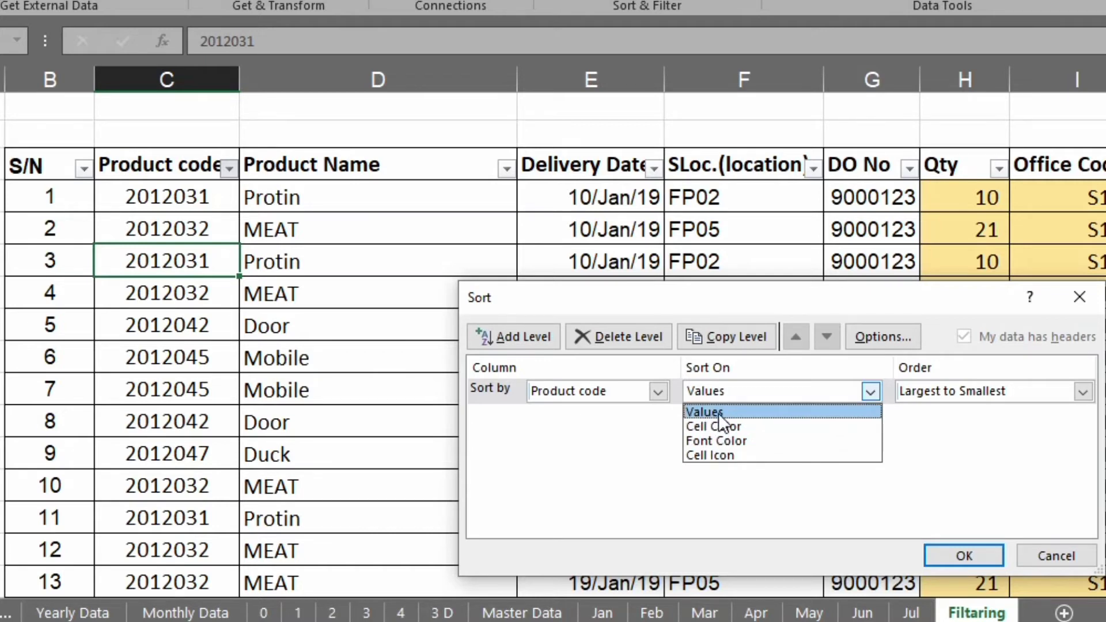
pyautogui.click(727, 409)
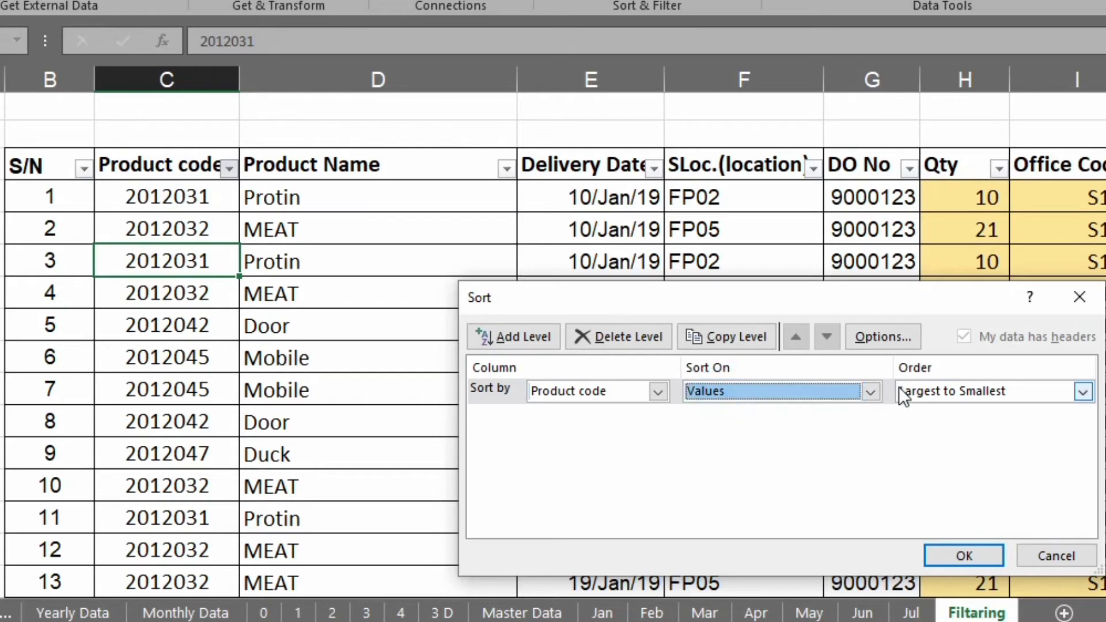
pyautogui.click(983, 554)
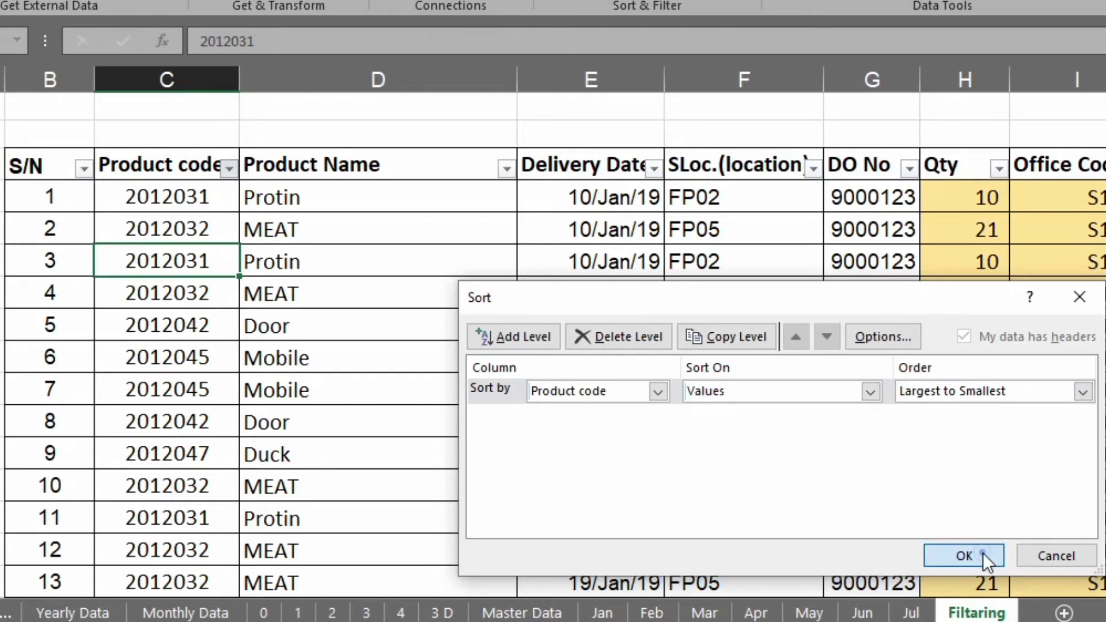
# Check the 2012055 and 2012054 codes, then undo the sort
pyautogui.click(209, 292)
pyautogui.click(207, 421)
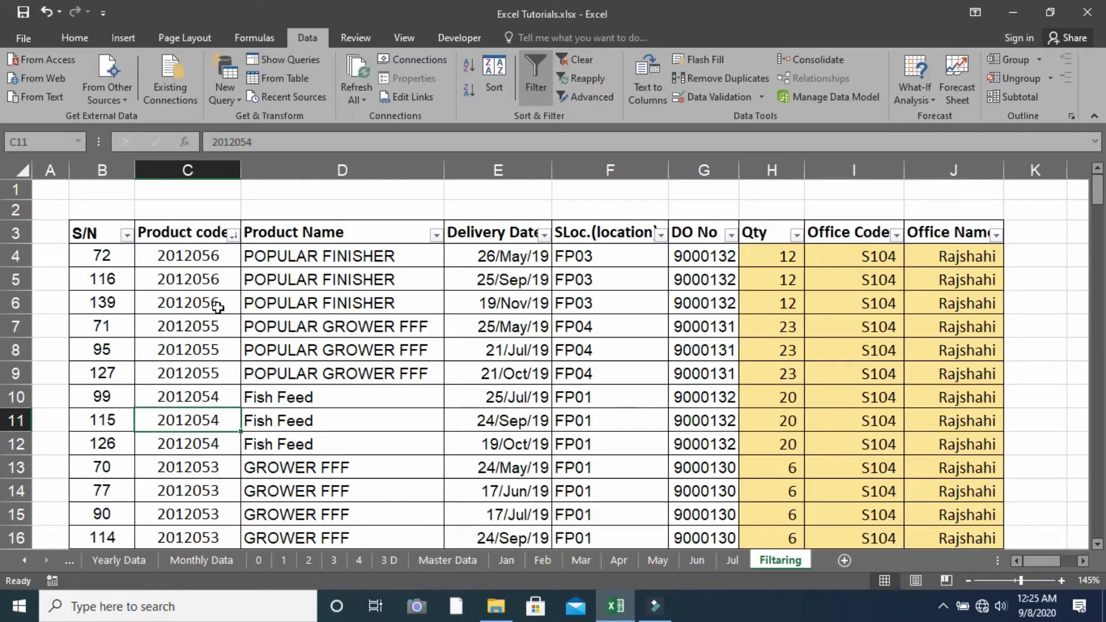
pyautogui.click(45, 12)
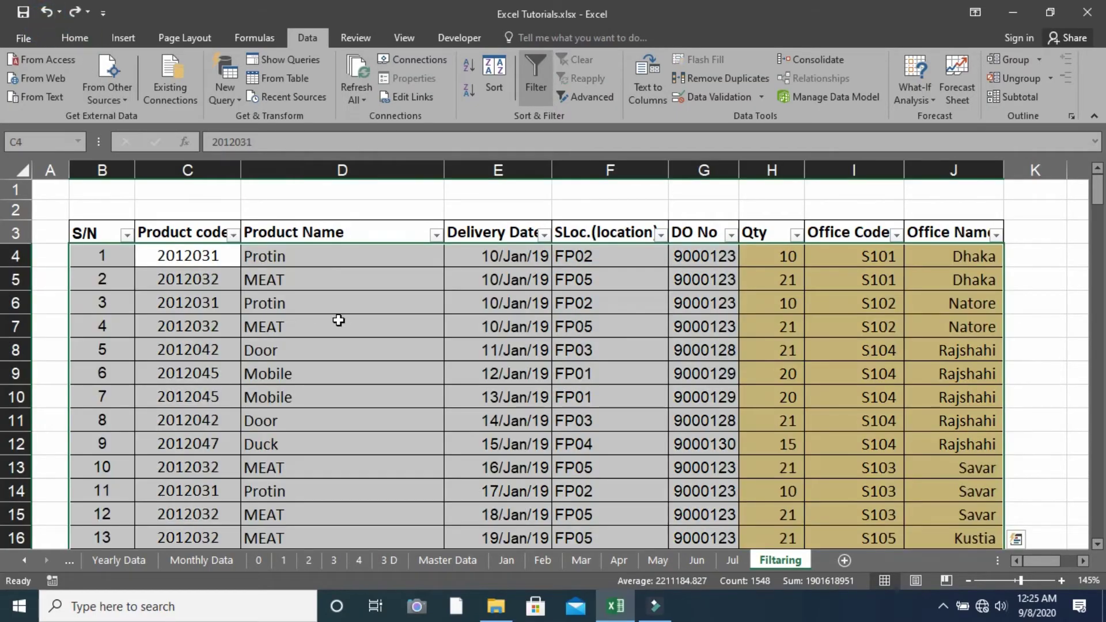
pyautogui.click(339, 320)
pyautogui.click(214, 300)
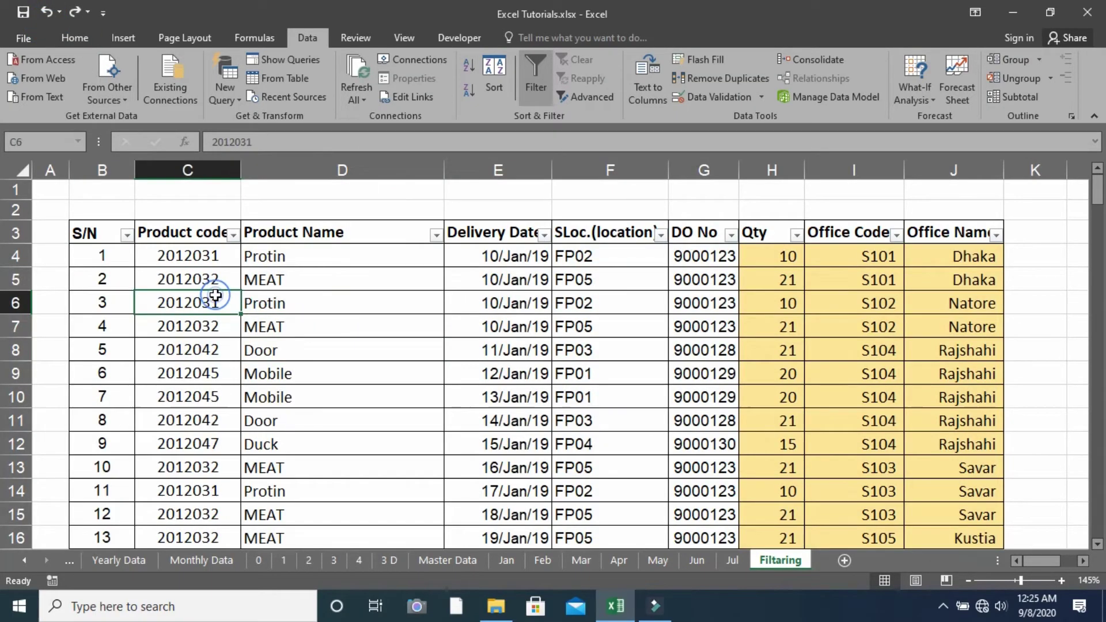
pyautogui.click(233, 235)
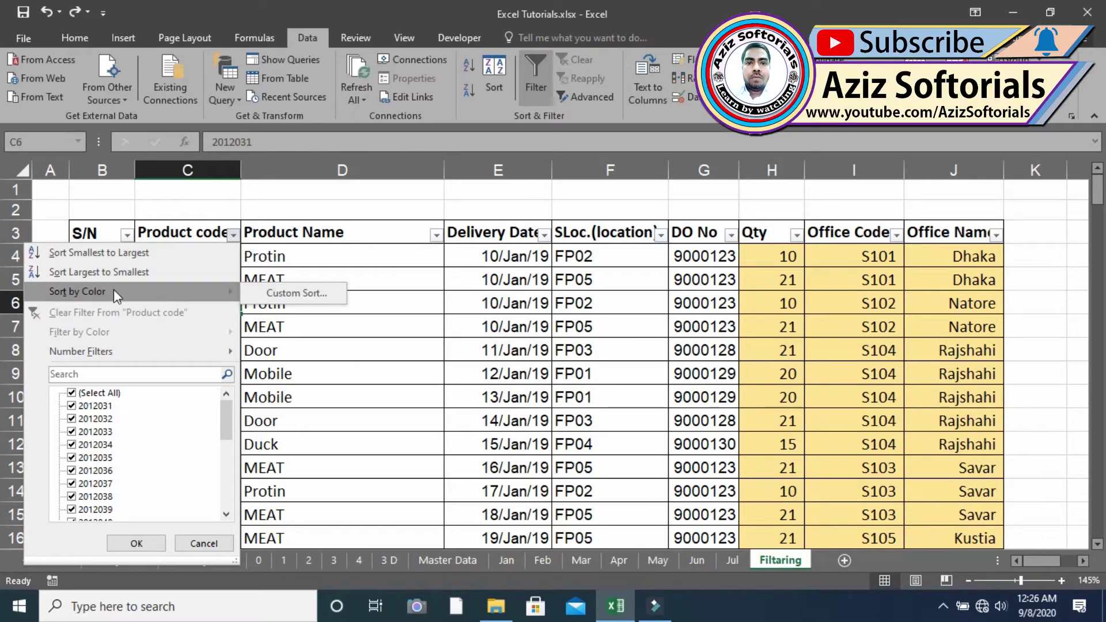
pyautogui.moveTo(81, 352)
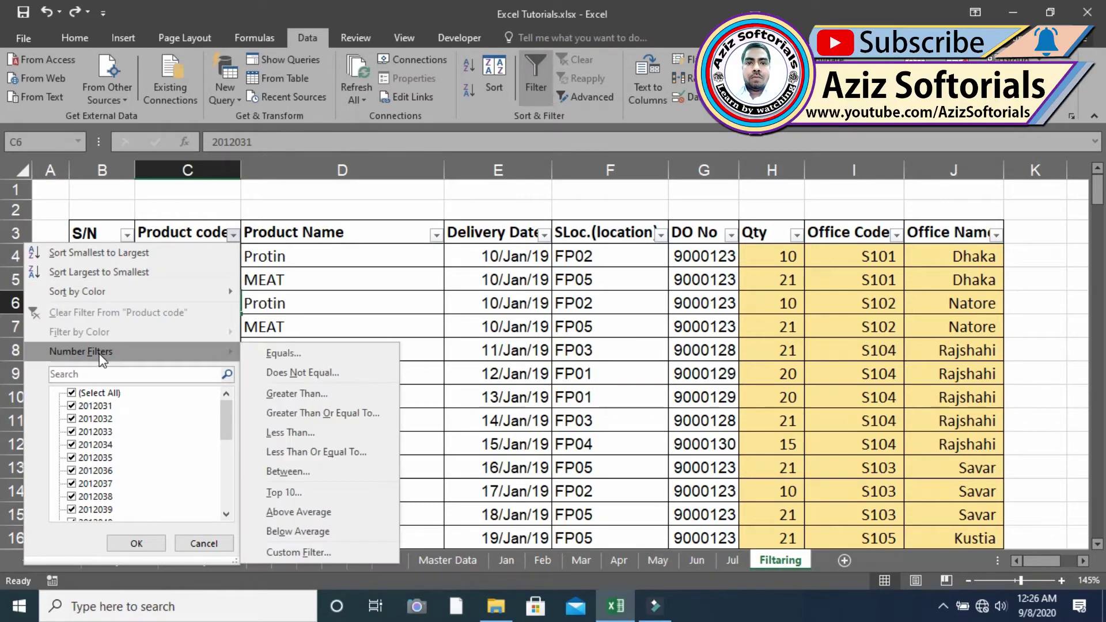
pyautogui.click(325, 296)
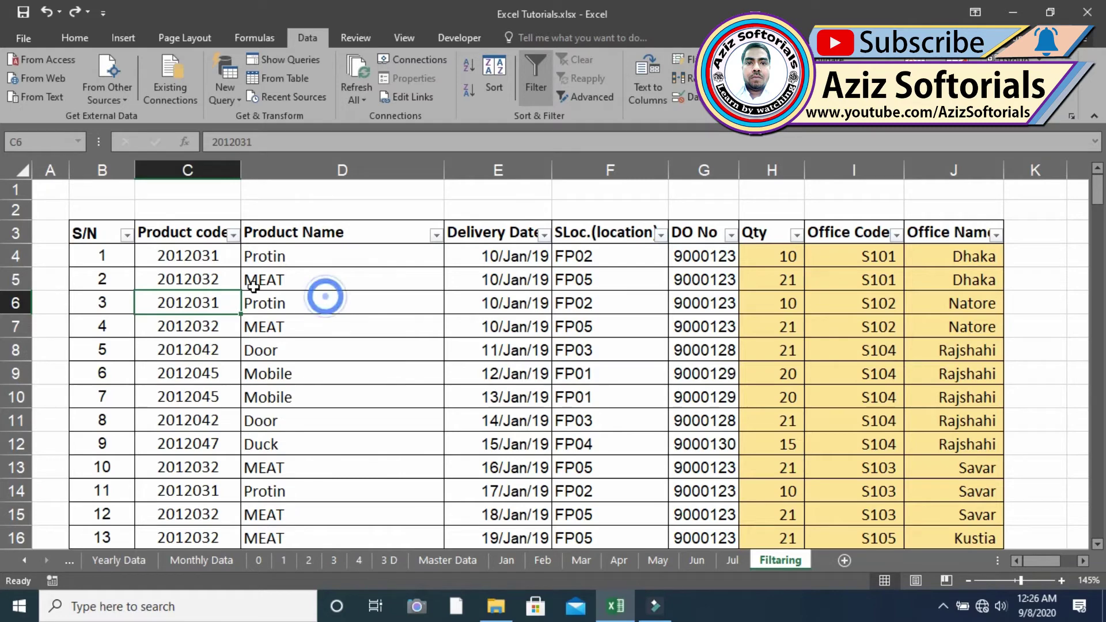
pyautogui.moveTo(198, 232); pyautogui.dragTo(198, 420)
pyautogui.click(233, 235)
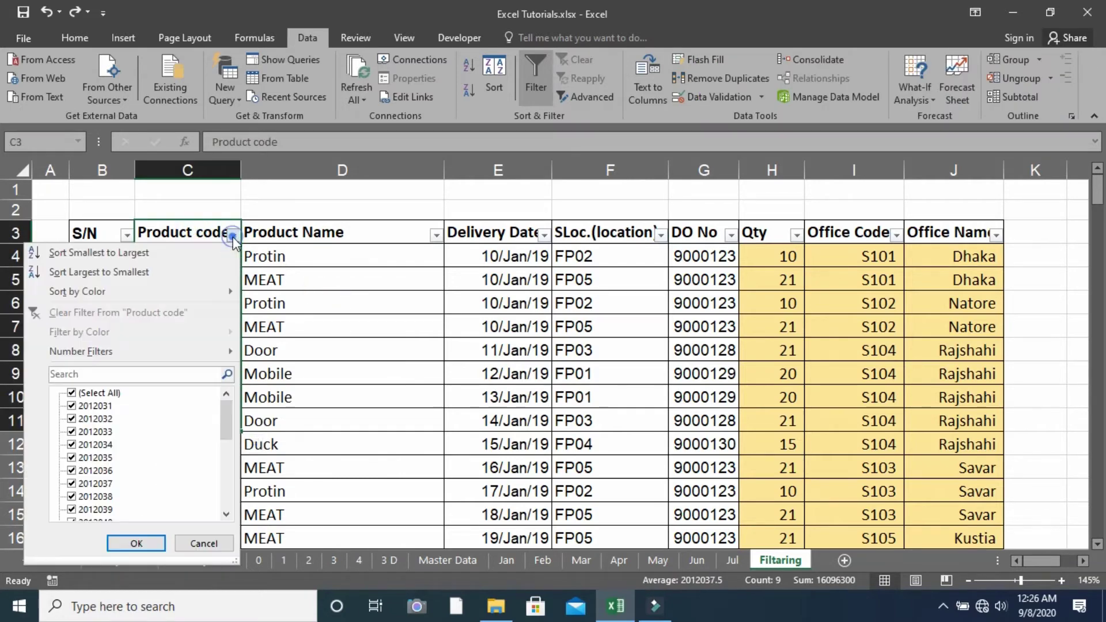
pyautogui.click(353, 317)
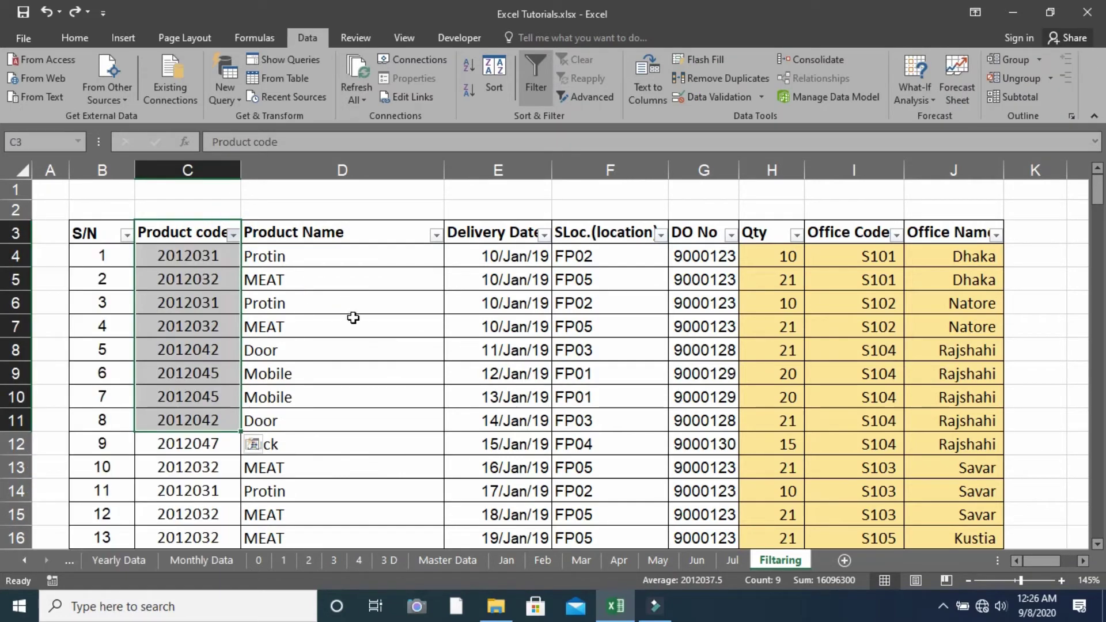
pyautogui.click(216, 308)
pyautogui.click(190, 279)
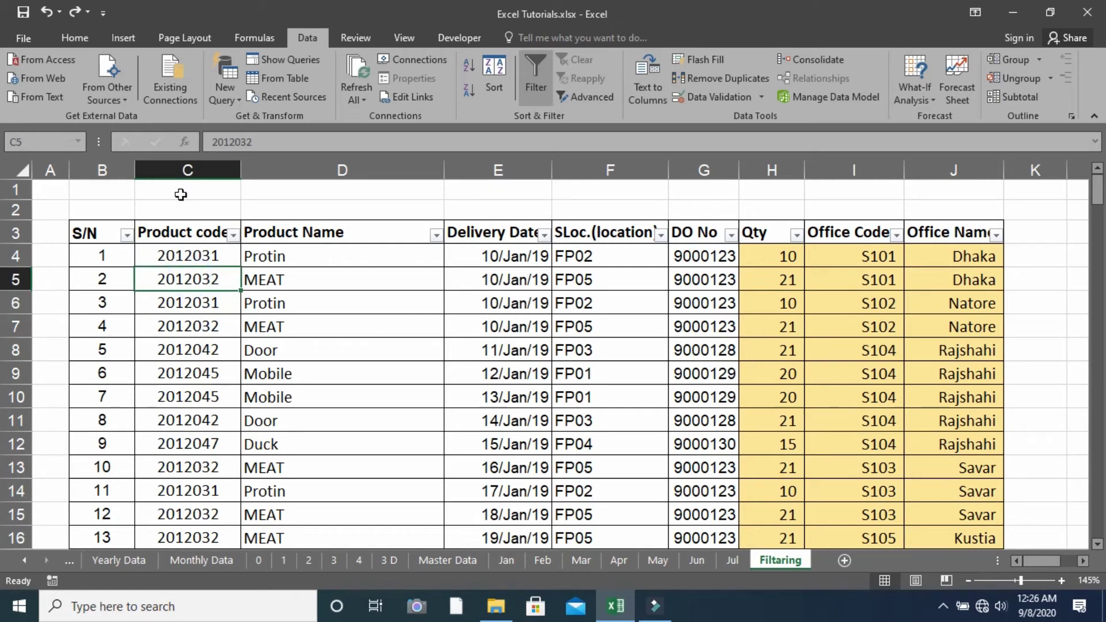
# Apply yellow Fill Color to product codes C5 and C13 and purple to C10
pyautogui.click(80, 38)
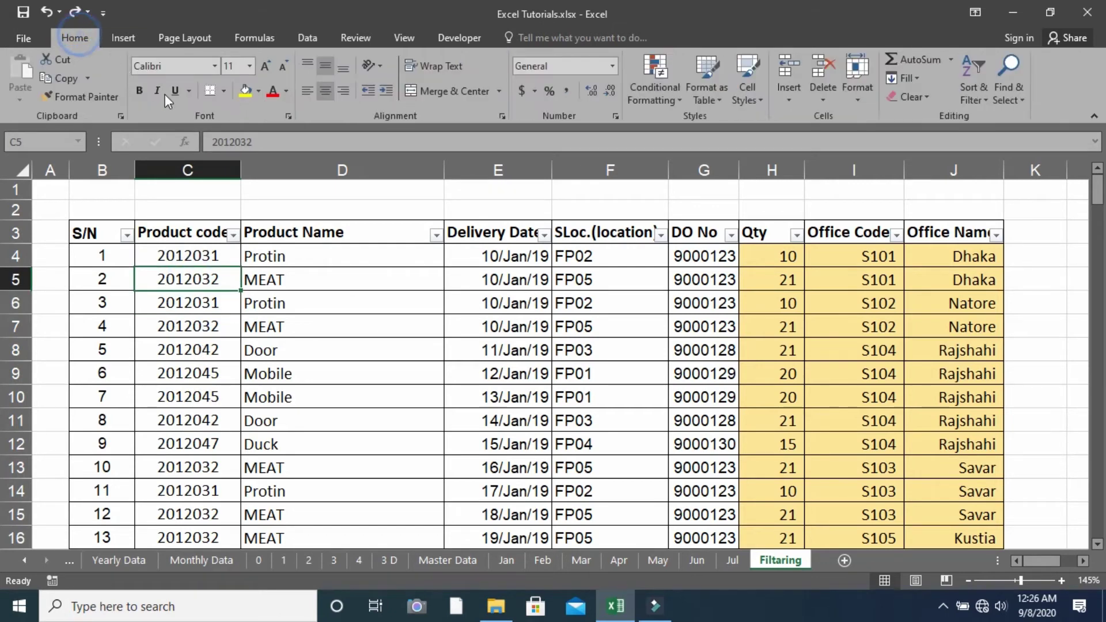
pyautogui.click(244, 91)
pyautogui.click(200, 401)
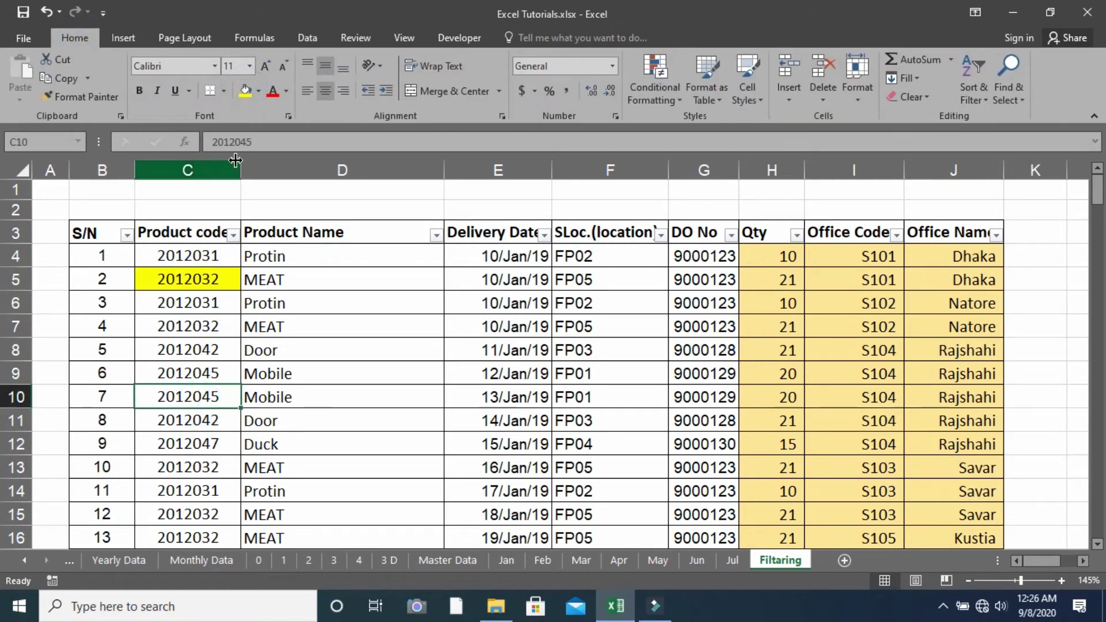
pyautogui.click(259, 91)
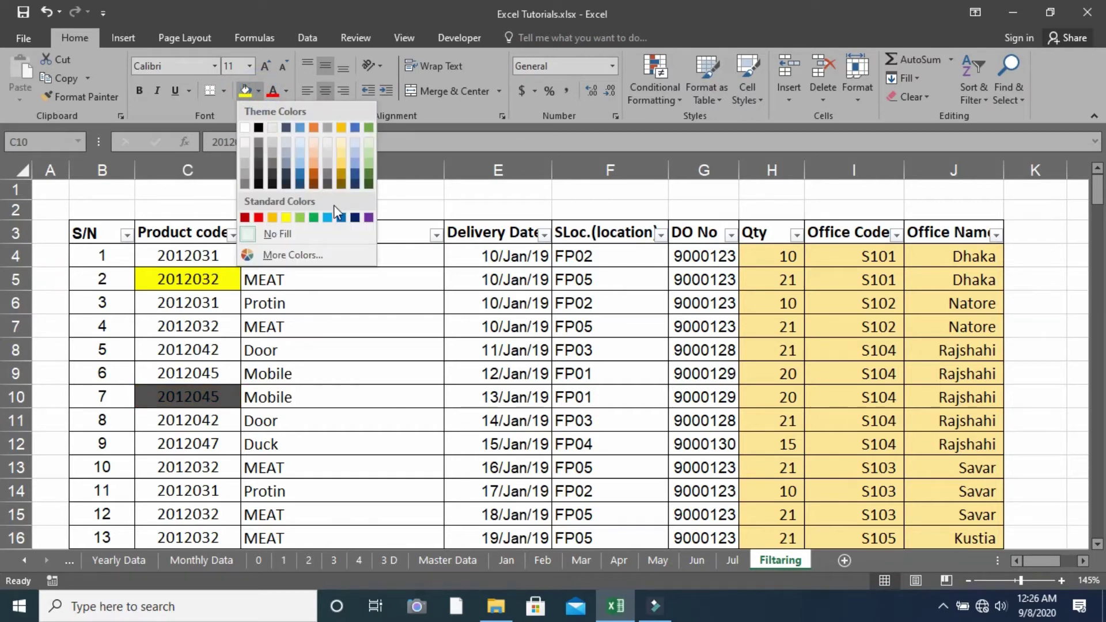
pyautogui.click(368, 218)
pyautogui.click(198, 465)
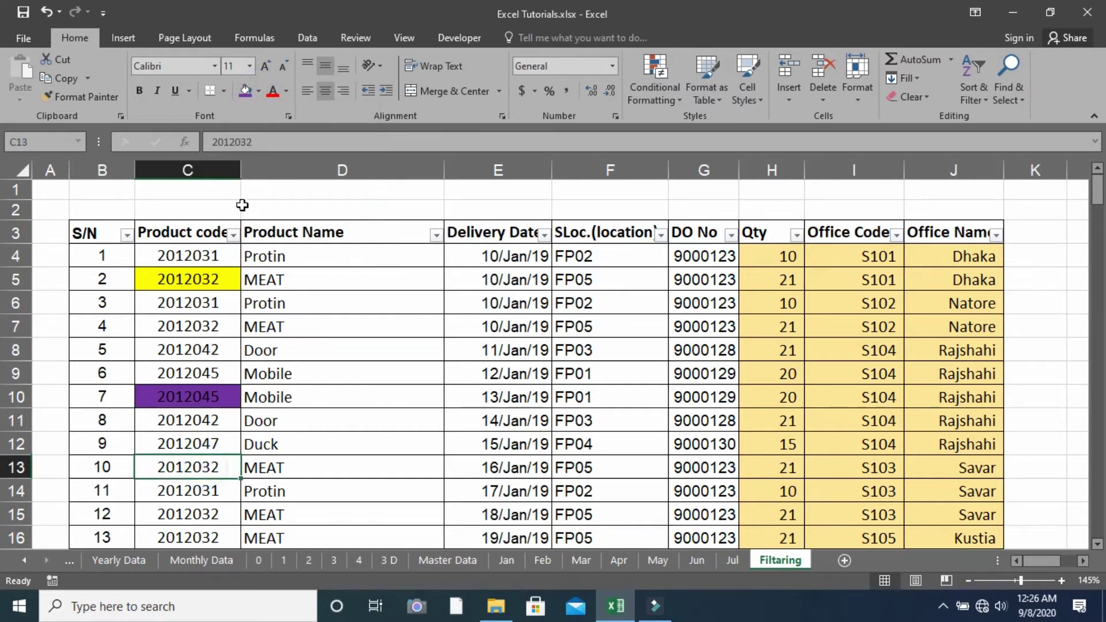
pyautogui.click(258, 90)
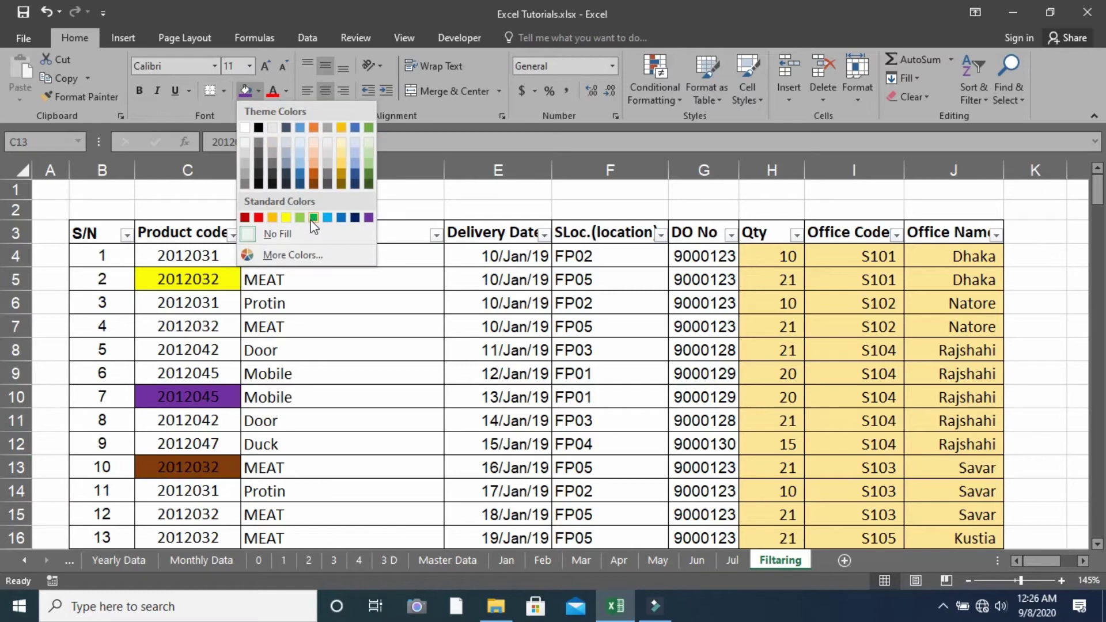
pyautogui.click(286, 218)
pyautogui.click(303, 351)
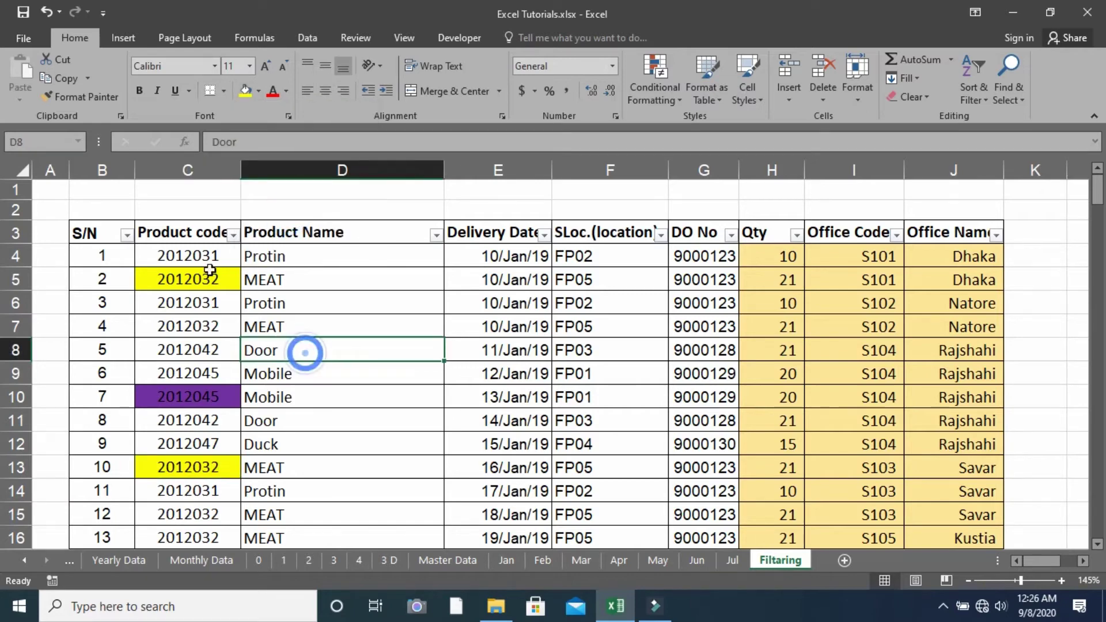
# Filter Product code by yellow fill colour, then clear the colour filter
pyautogui.click(234, 236)
pyautogui.moveTo(198, 393)
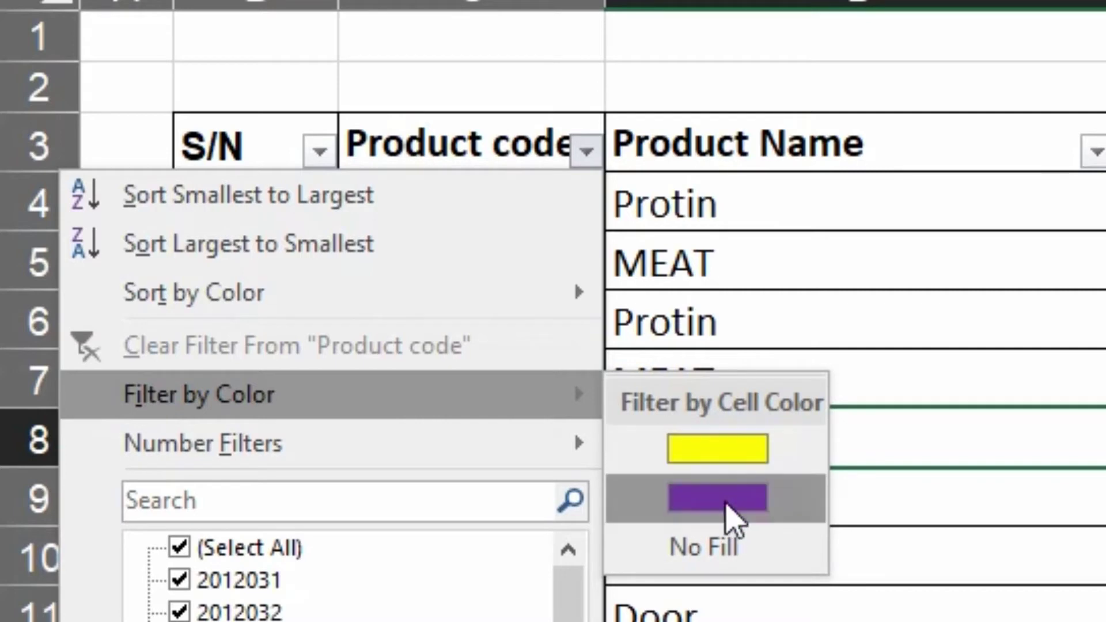
pyautogui.click(732, 458)
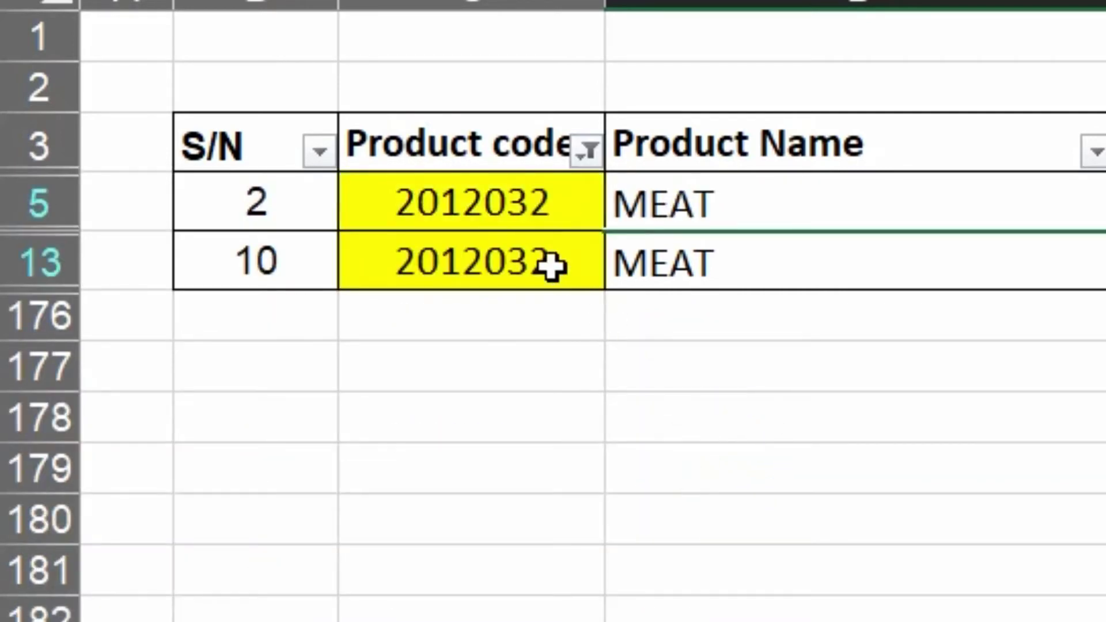
pyautogui.click(588, 151)
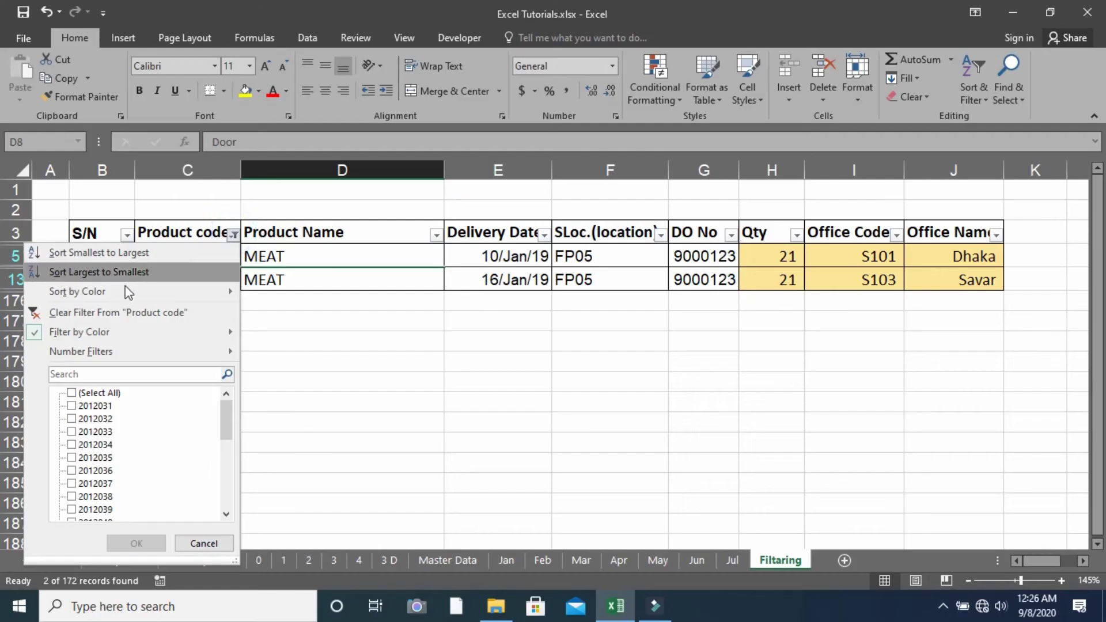
pyautogui.click(109, 313)
pyautogui.click(176, 296)
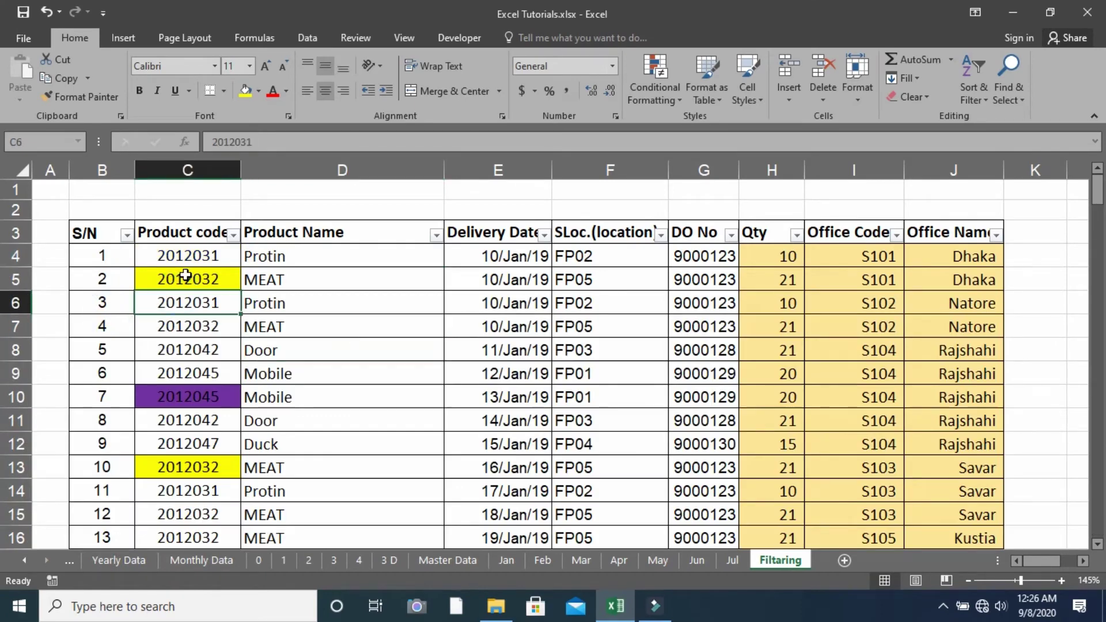
pyautogui.click(233, 234)
pyautogui.moveTo(79, 331)
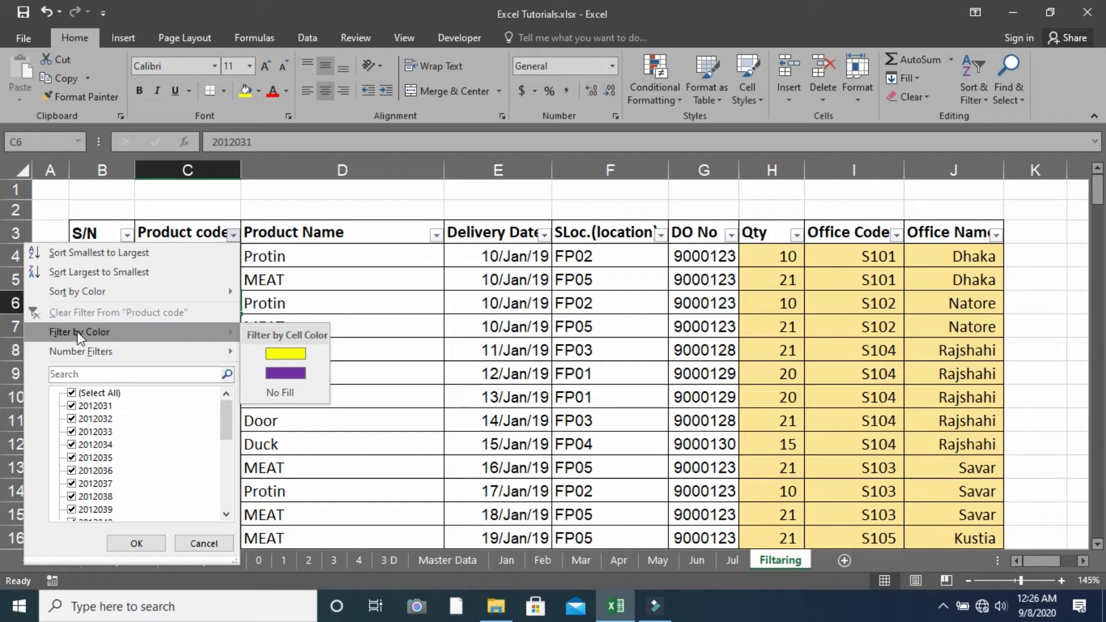
pyautogui.press('Escape')
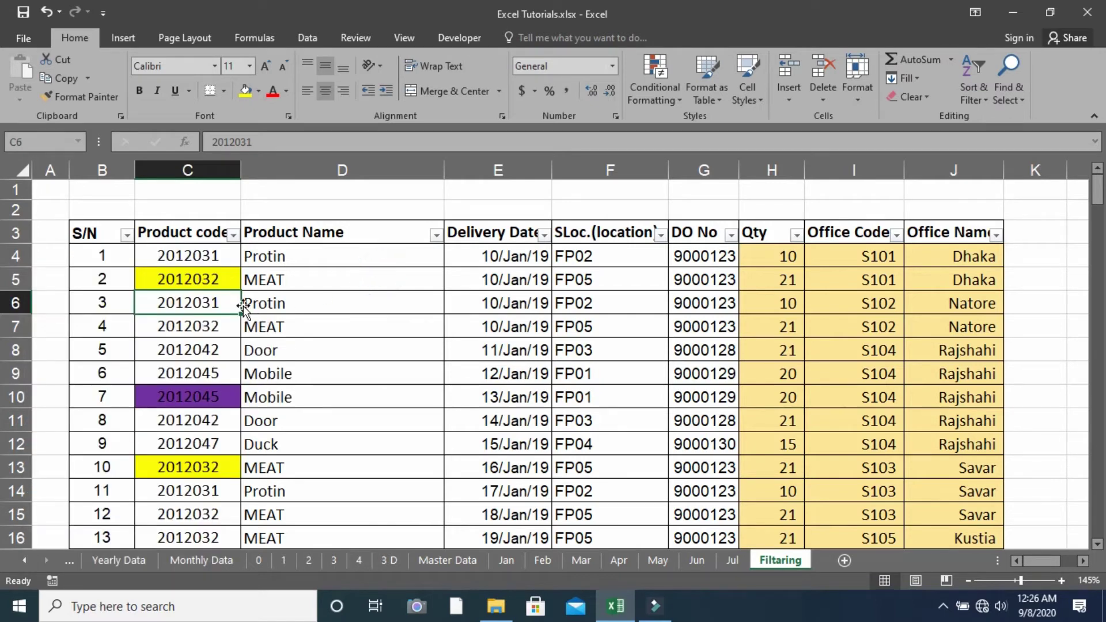
# Set product code cells C5:C14 to No Fill
pyautogui.moveTo(208, 272); pyautogui.dragTo(188, 489)
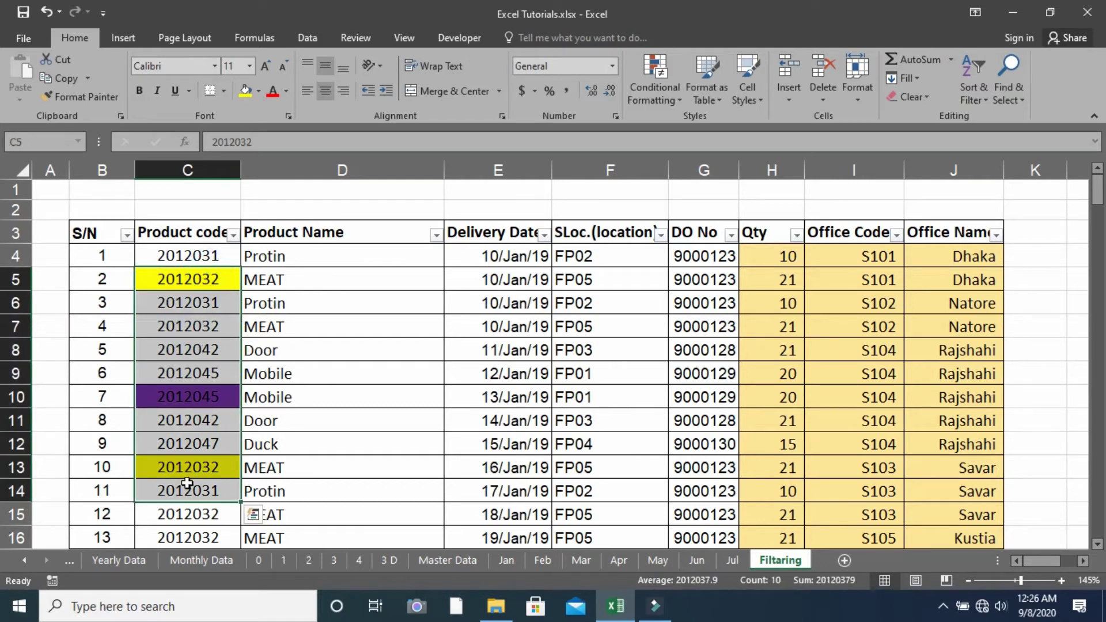
pyautogui.click(261, 93)
pyautogui.click(277, 234)
pyautogui.click(313, 344)
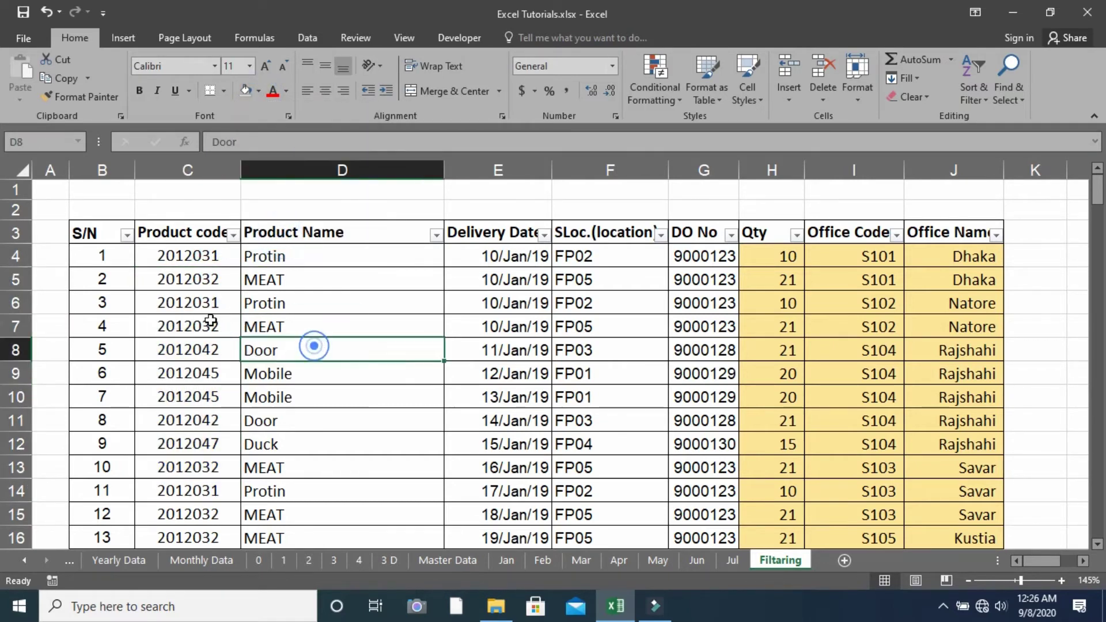
pyautogui.click(193, 309)
pyautogui.click(234, 235)
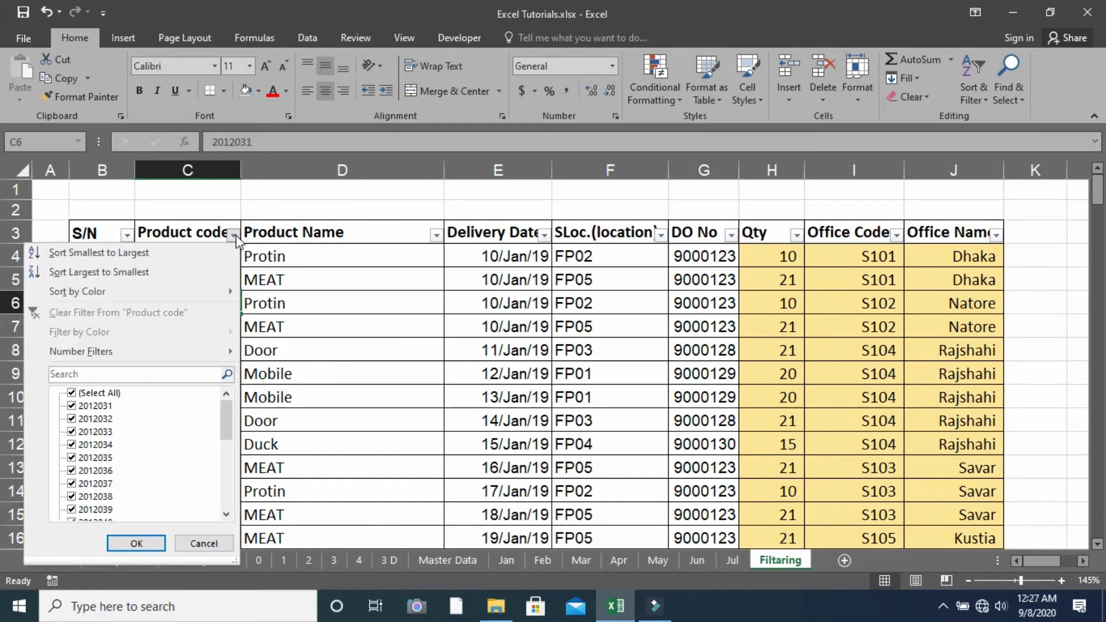
pyautogui.moveTo(80, 351)
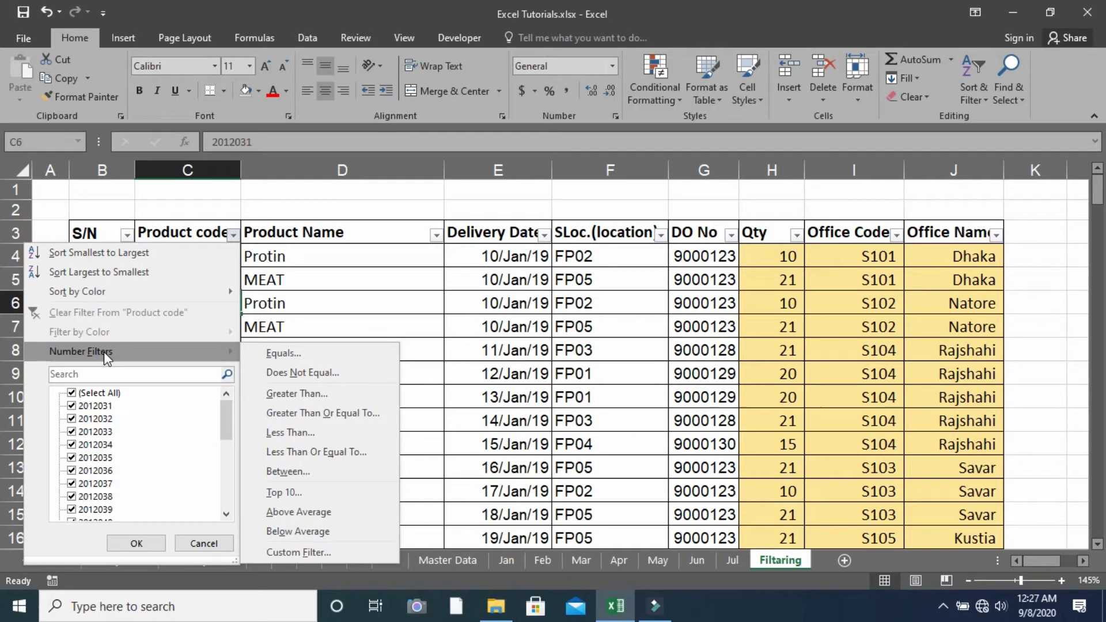
pyautogui.click(310, 290)
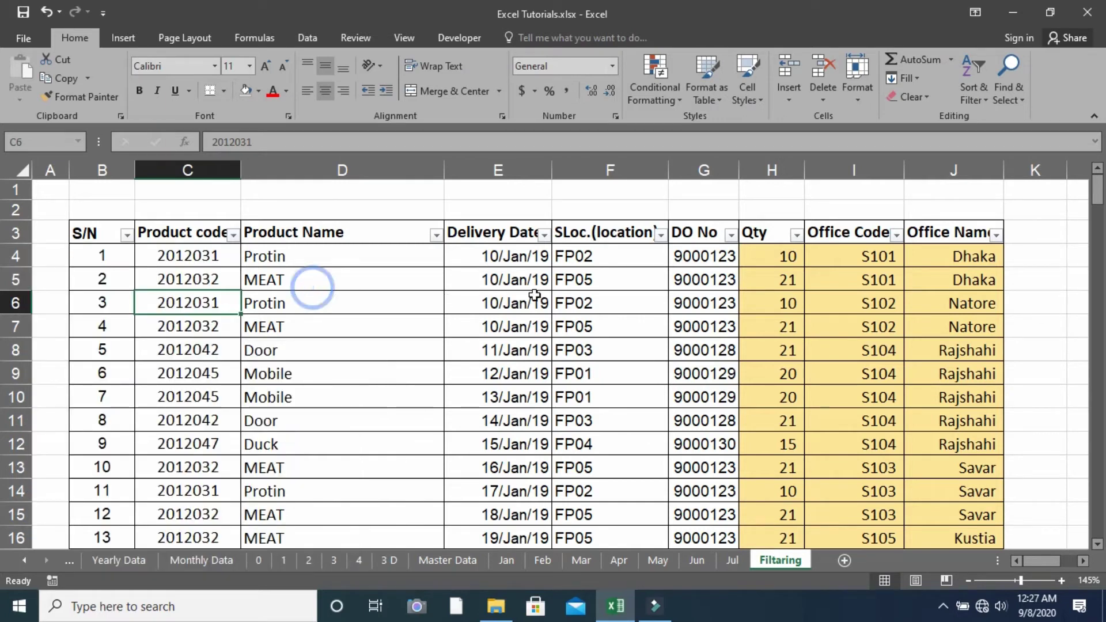
pyautogui.click(591, 280)
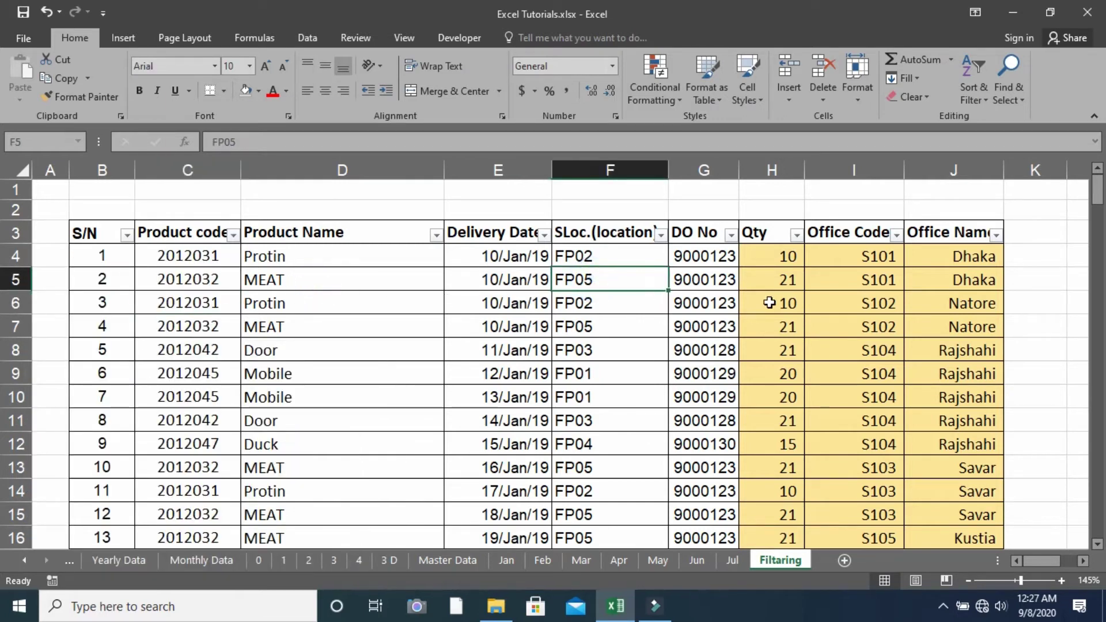
pyautogui.moveTo(779, 279); pyautogui.dragTo(772, 342)
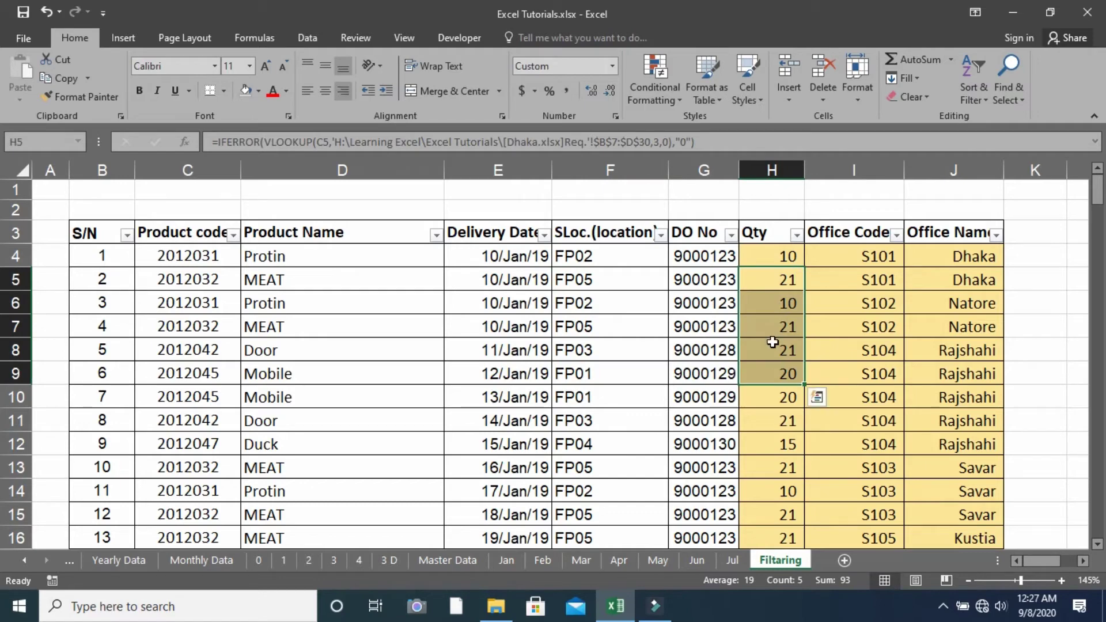
pyautogui.click(783, 280)
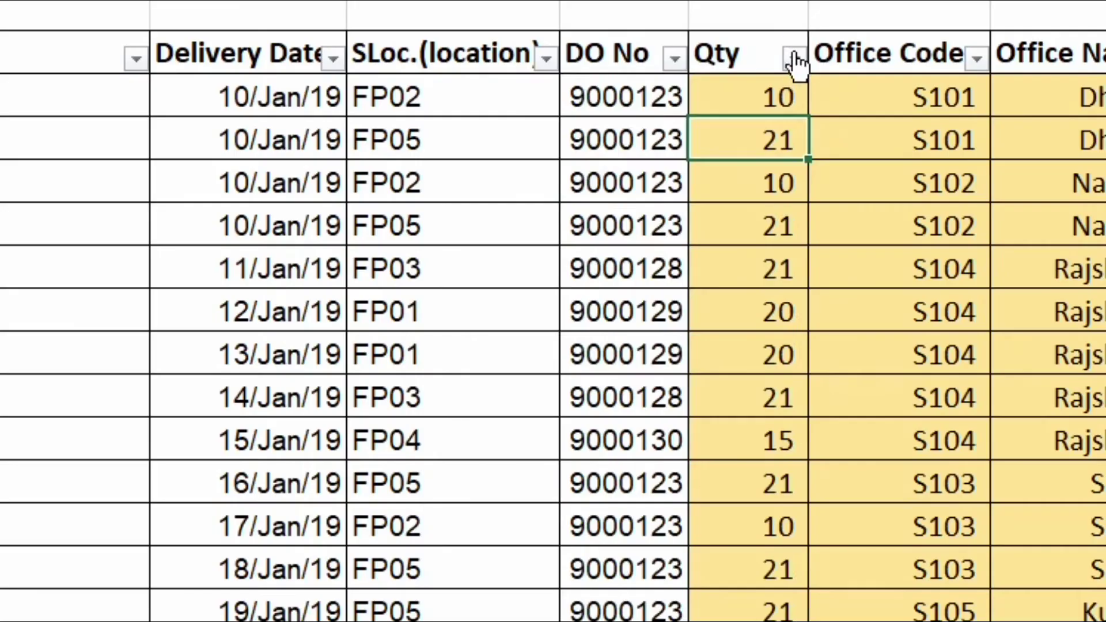
pyautogui.click(796, 233)
pyautogui.moveTo(516, 271)
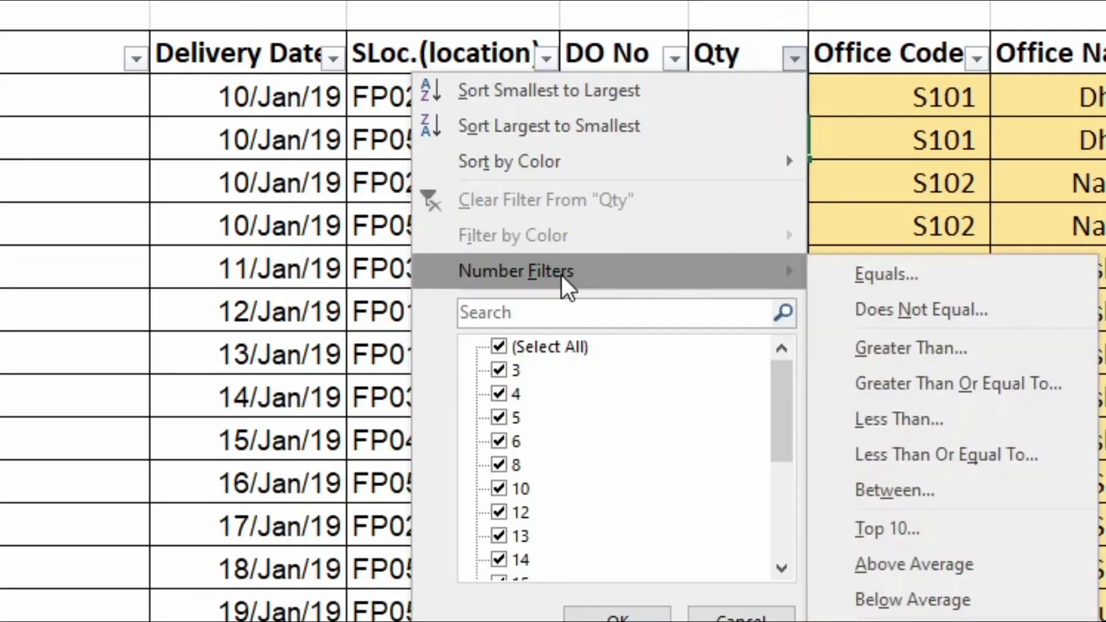
pyautogui.click(887, 275)
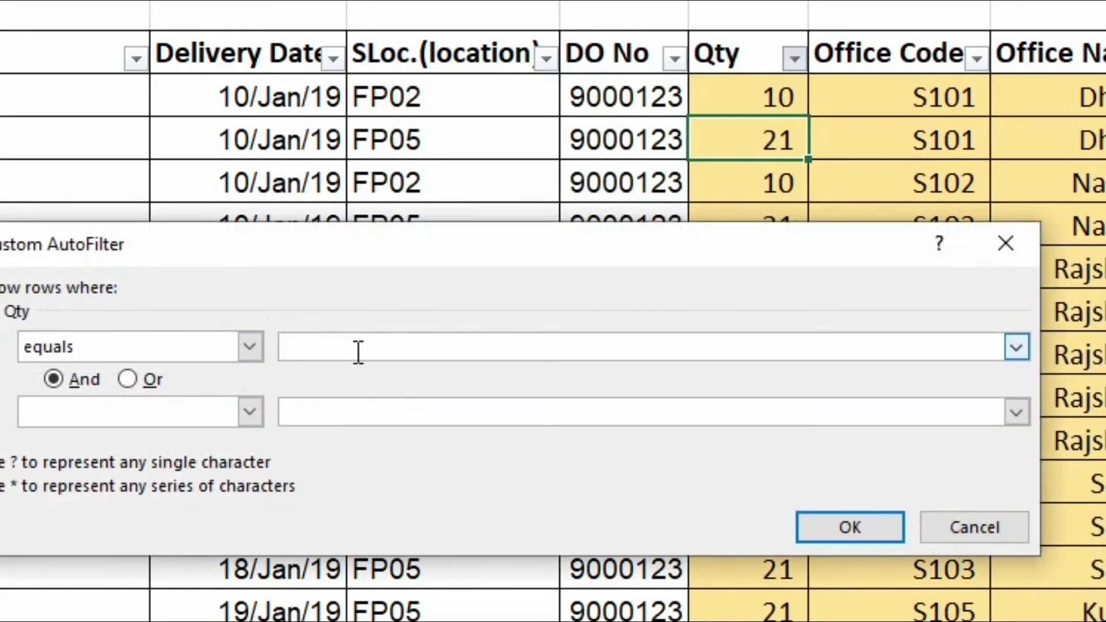
pyautogui.write('10')
pyautogui.press('Return')
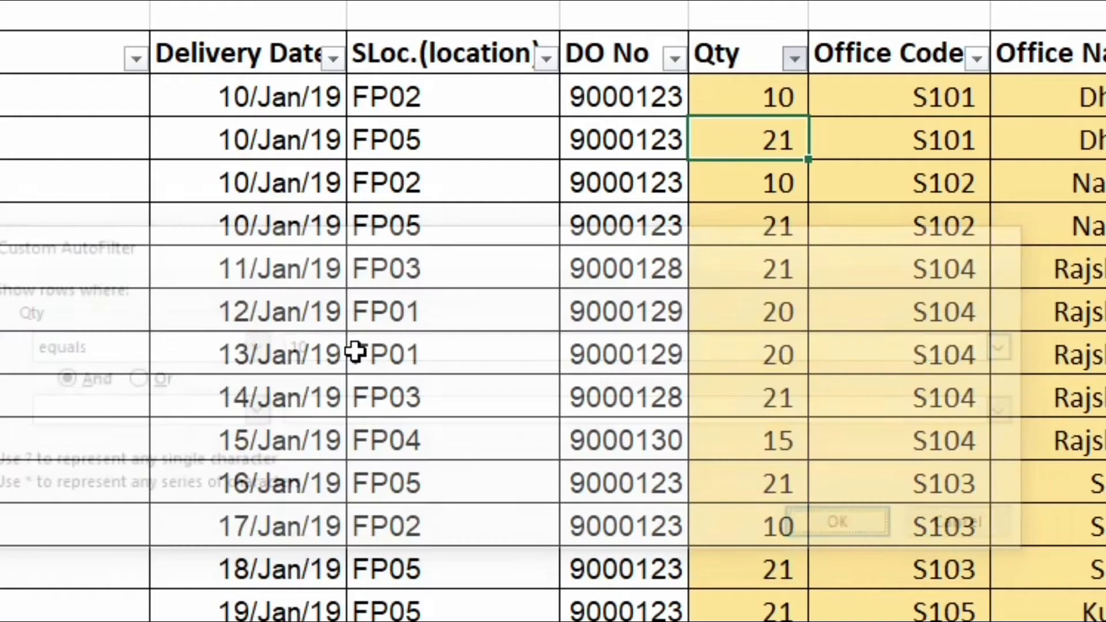
pyautogui.scroll(-5, 928, 367)
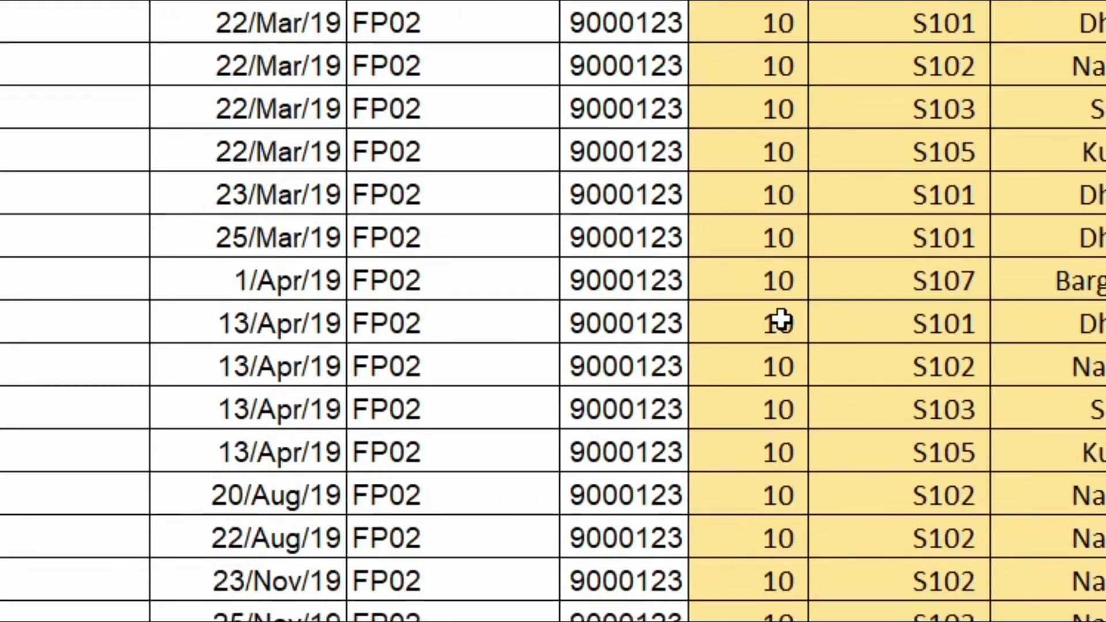
pyautogui.scroll(5, 788, 381)
pyautogui.scroll(2, 787, 380)
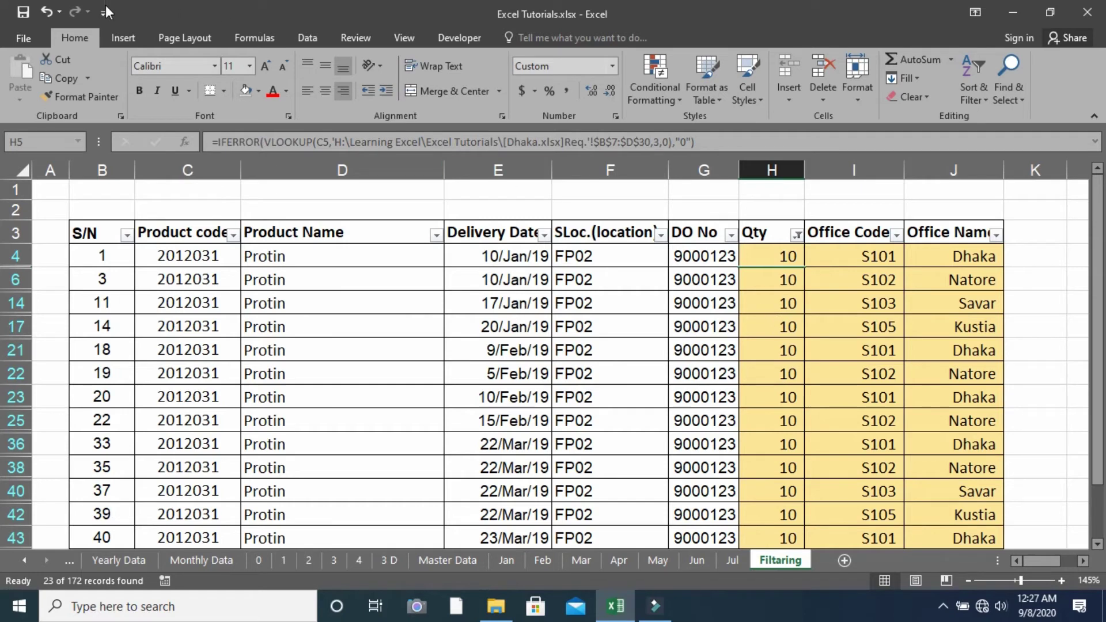
pyautogui.click(46, 11)
pyautogui.click(740, 303)
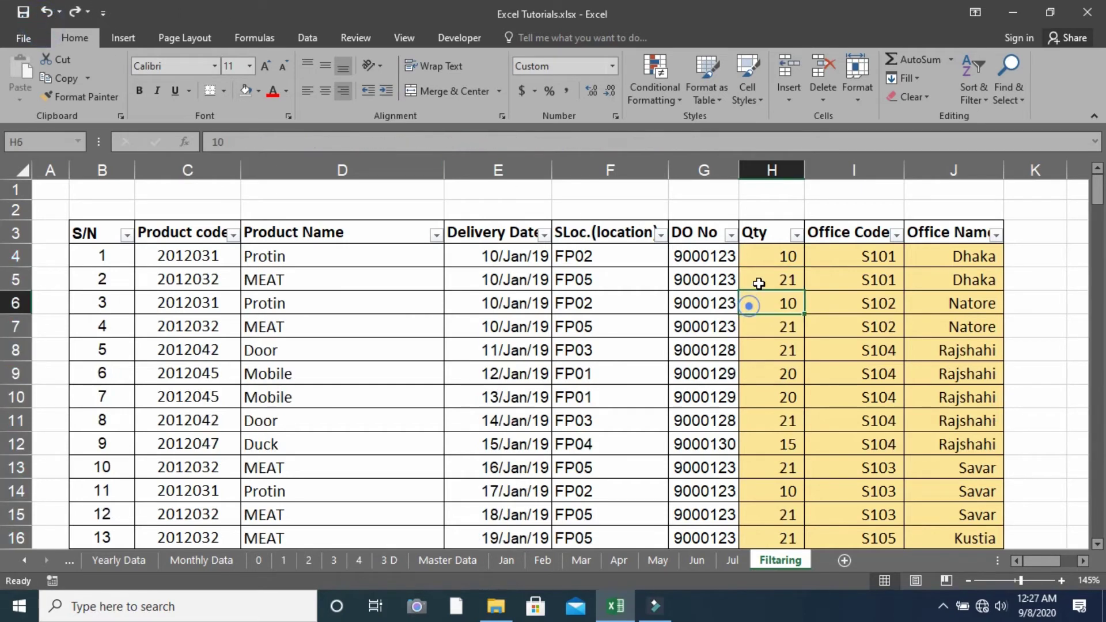
pyautogui.click(796, 235)
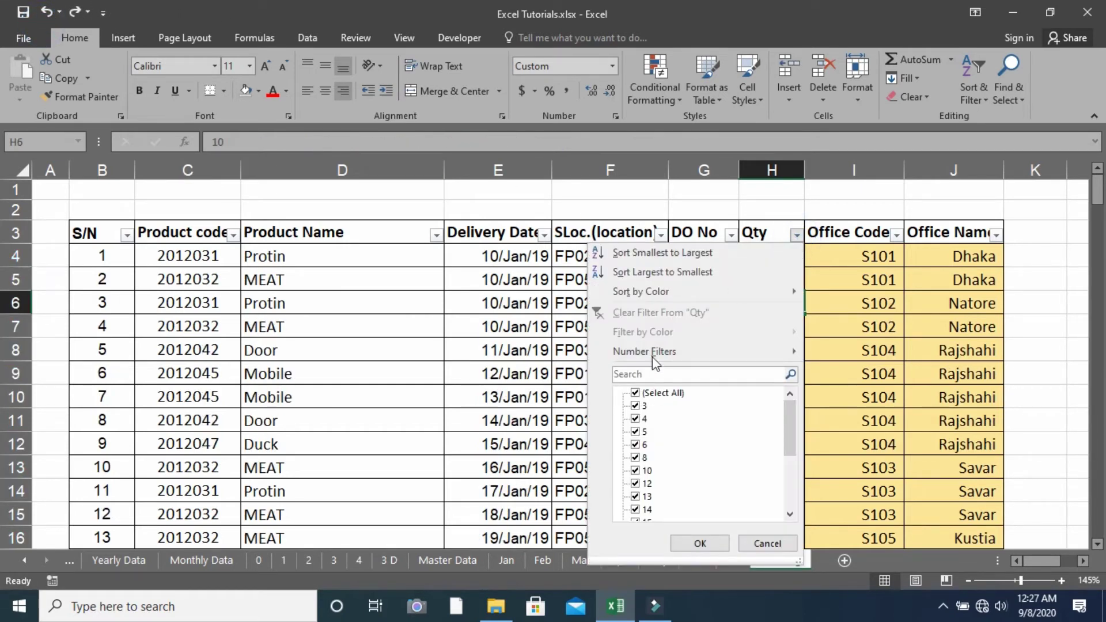
pyautogui.moveTo(567, 300)
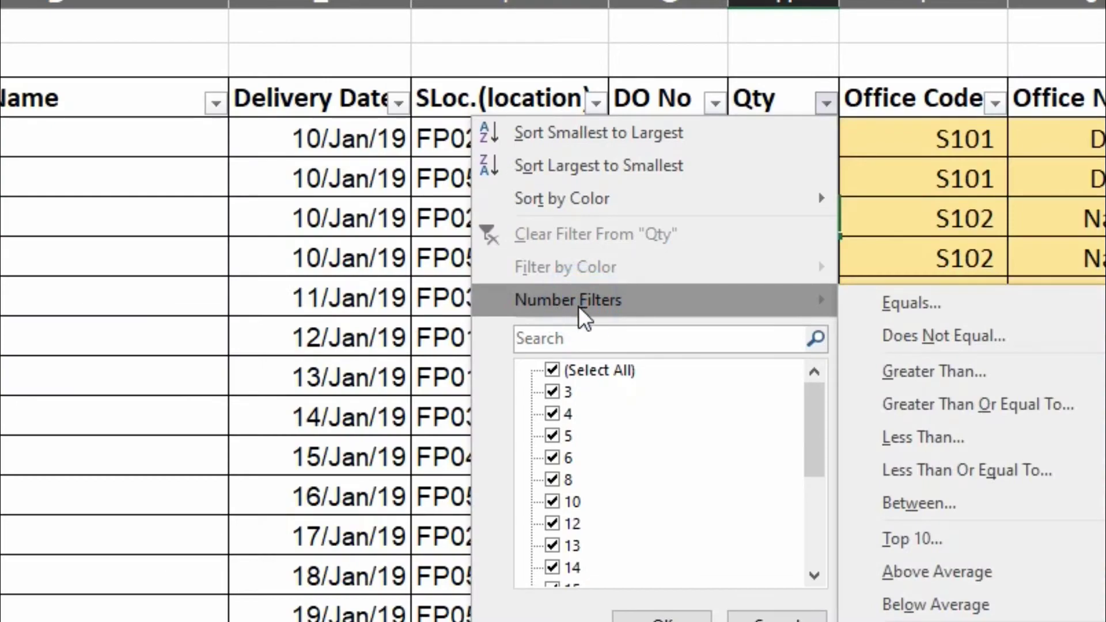
pyautogui.click(901, 301)
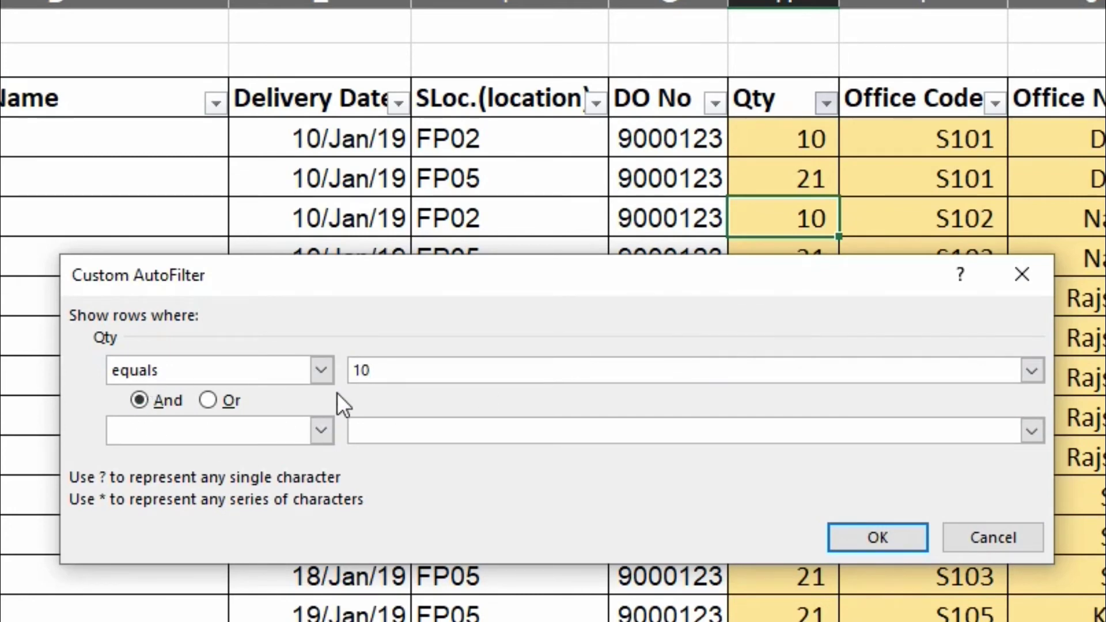
pyautogui.moveTo(384, 274); pyautogui.dragTo(311, 316)
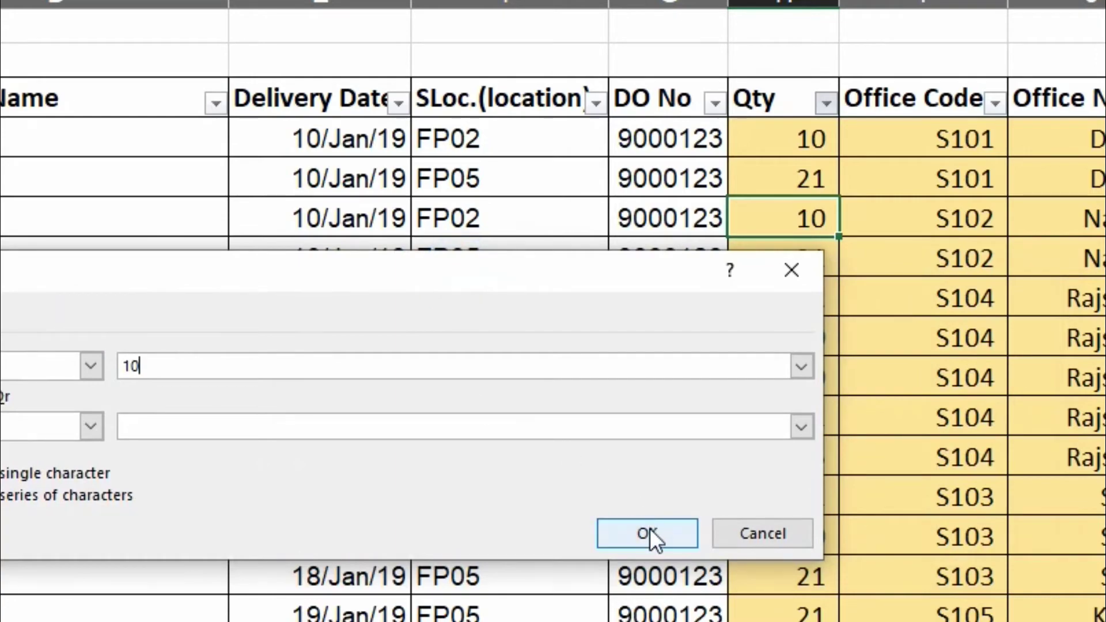
pyautogui.click(634, 533)
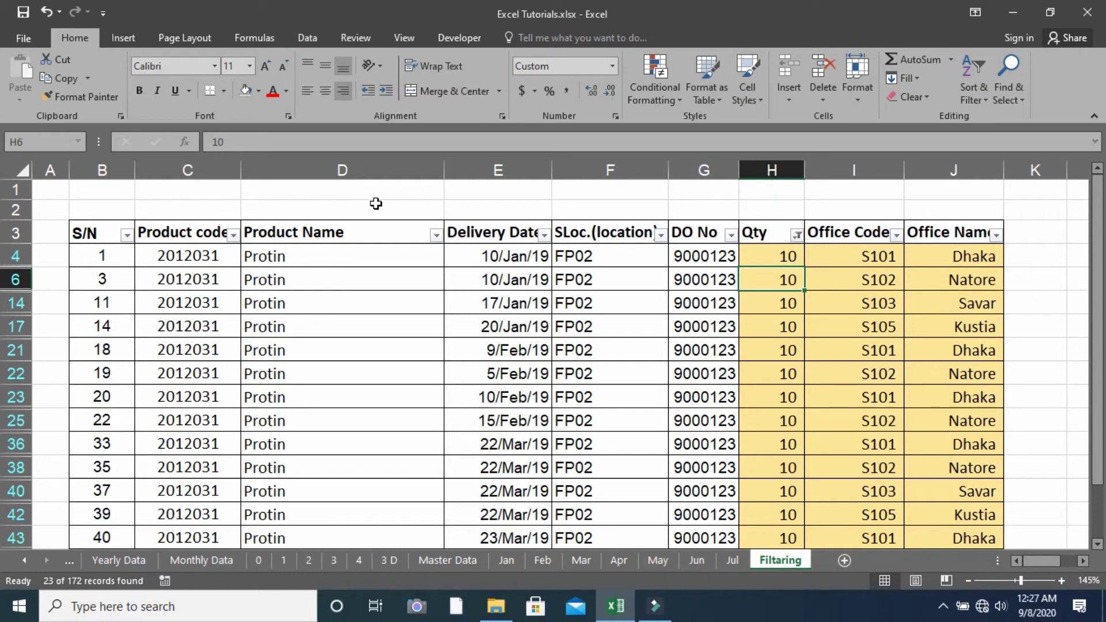
pyautogui.click(46, 11)
pyautogui.click(784, 257)
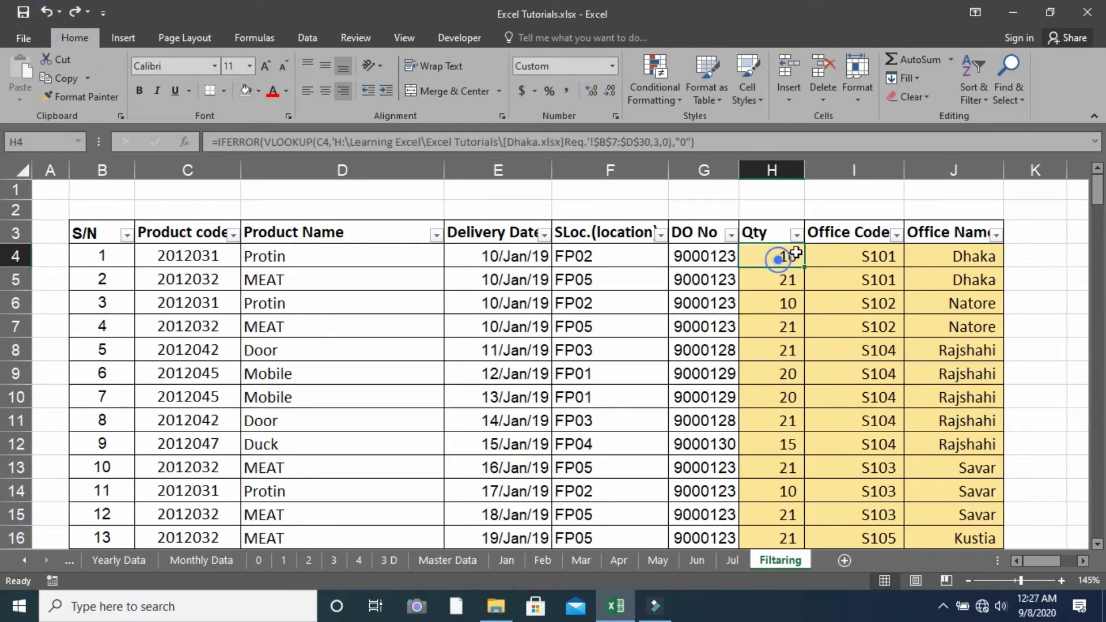
# Filter Qty with Does Not Equal 10, leaving 149 of 172 records
pyautogui.click(796, 235)
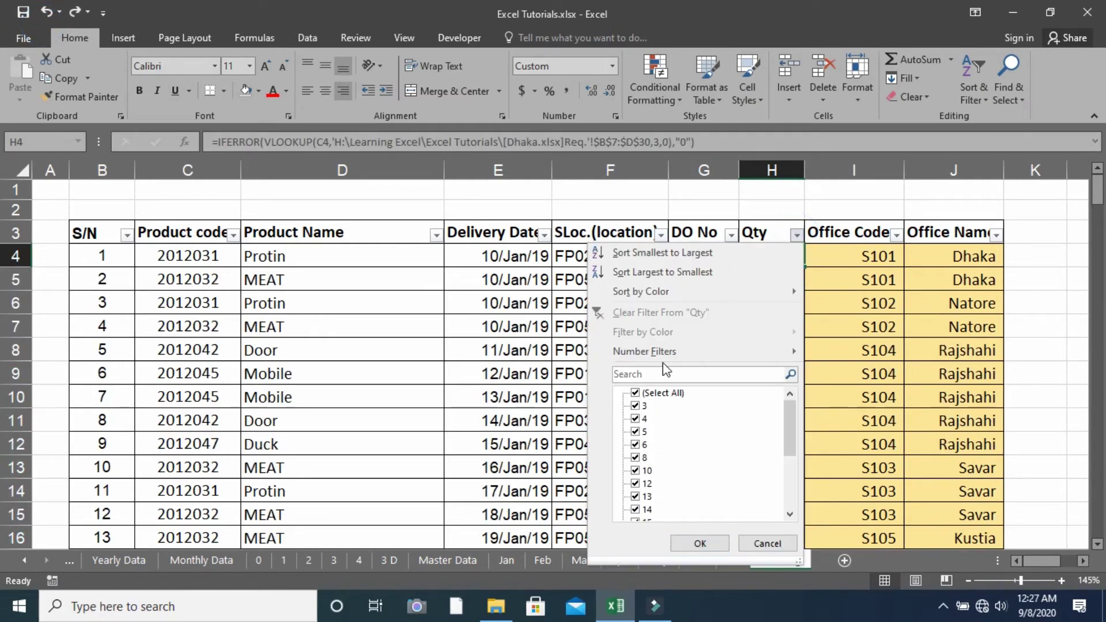
pyautogui.moveTo(644, 350)
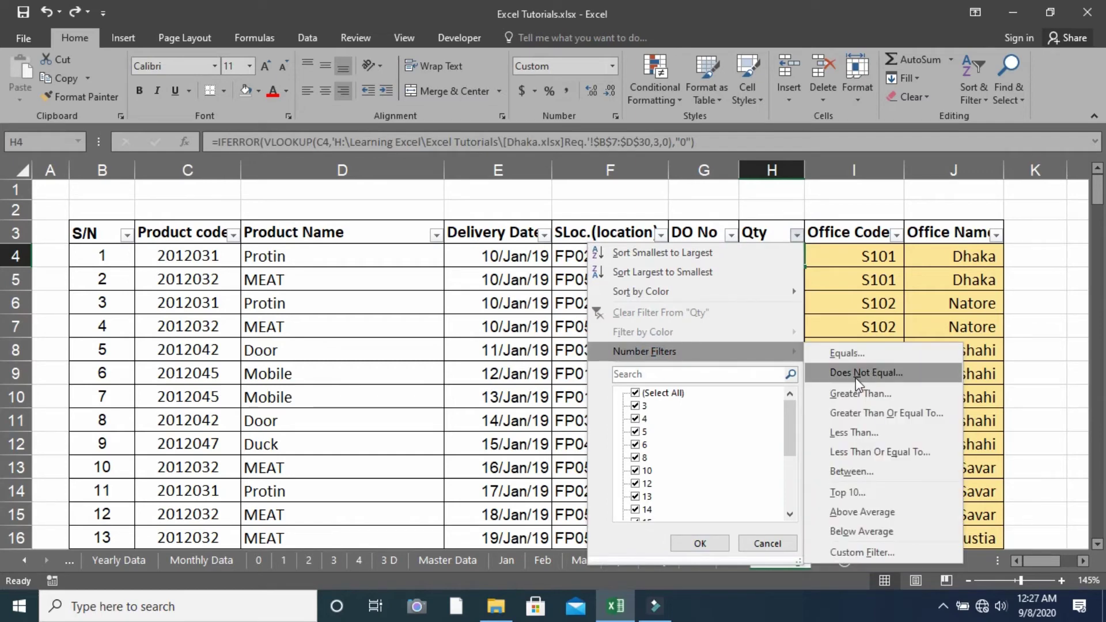
pyautogui.click(865, 373)
pyautogui.write('10')
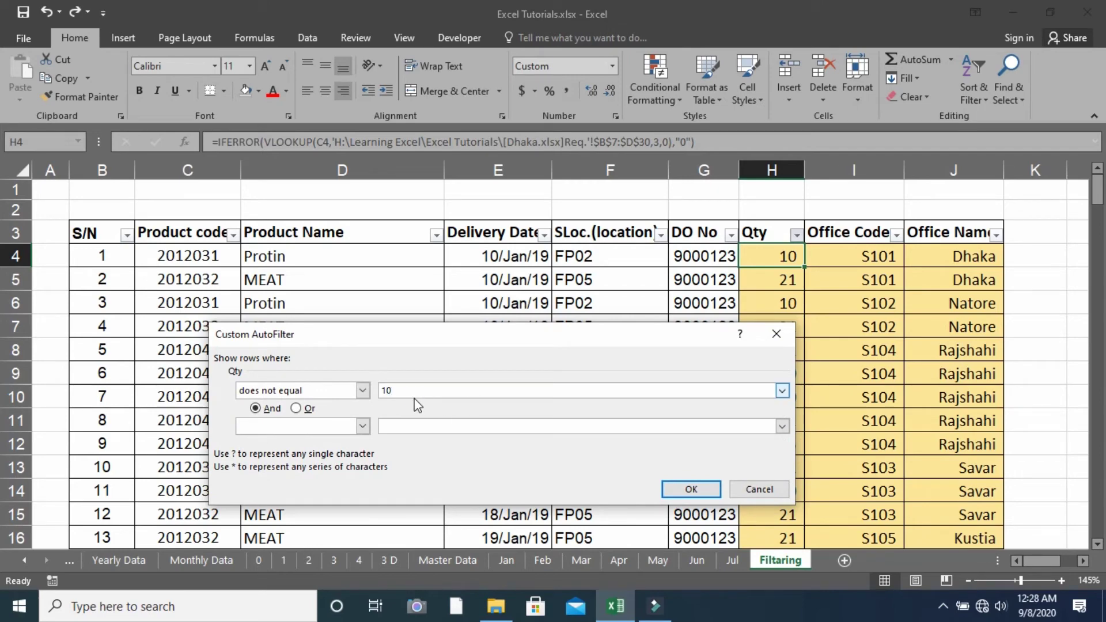
pyautogui.press('Return')
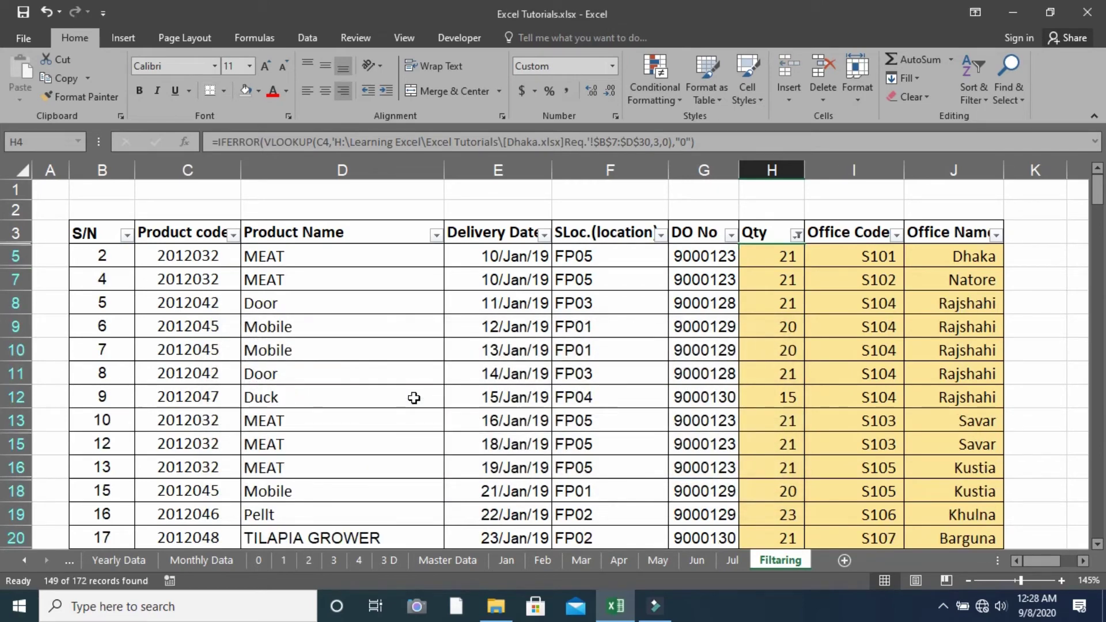
# Scroll through the filtered rows, select cell H8, and reopen the Qty filter options
pyautogui.scroll(-4, 783, 342)
pyautogui.scroll(-2, 781, 349)
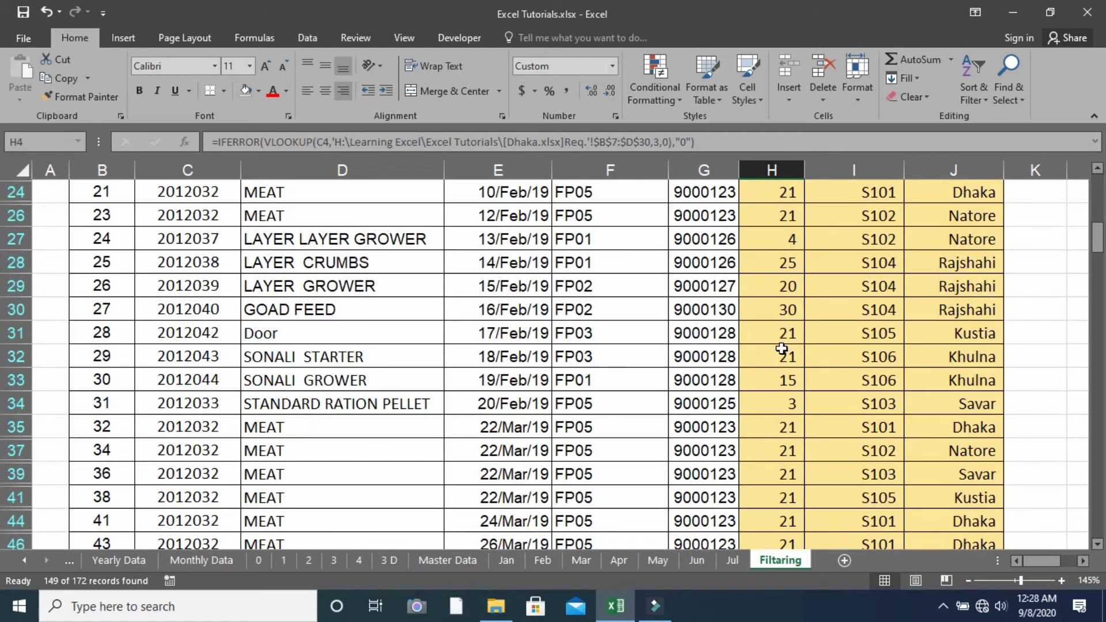
pyautogui.scroll(-2, 781, 351)
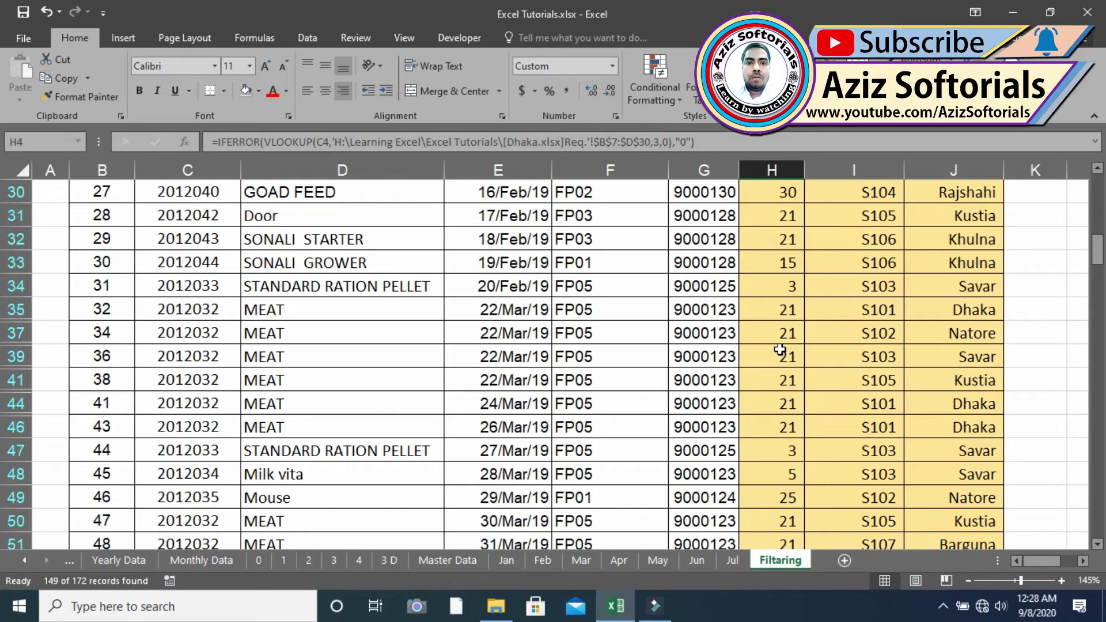
pyautogui.scroll(1, 780, 349)
pyautogui.scroll(7, 777, 349)
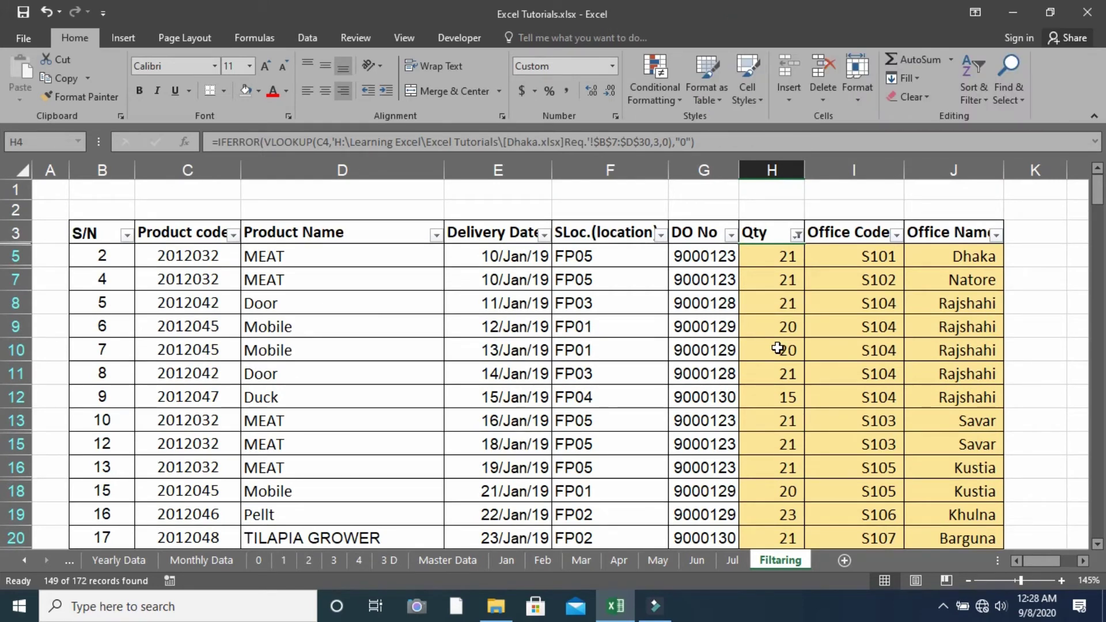
pyautogui.click(776, 305)
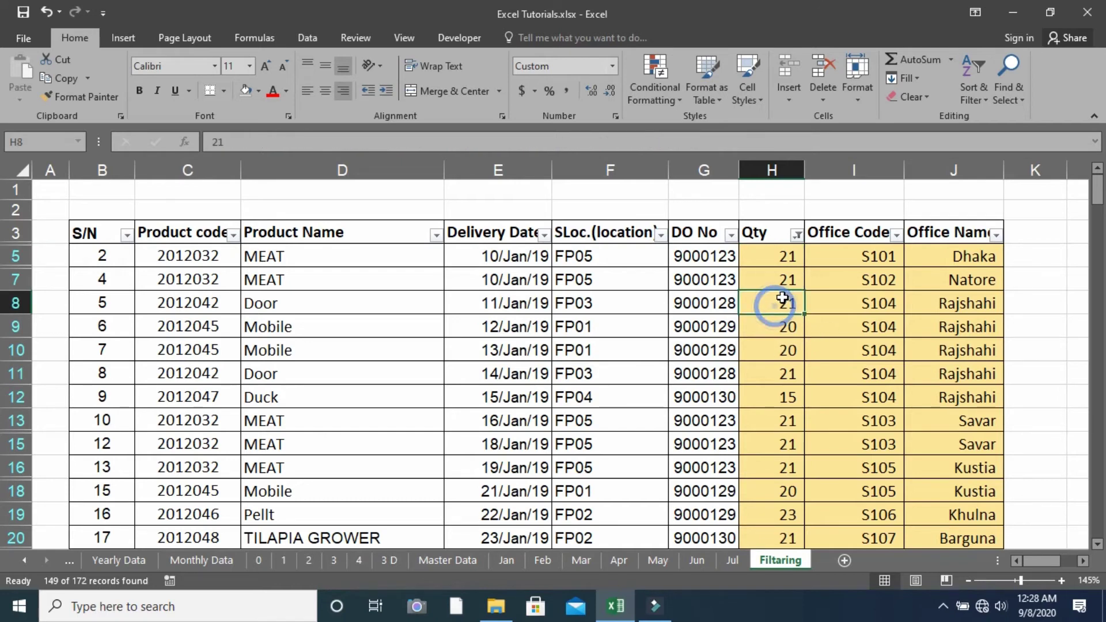
pyautogui.click(796, 235)
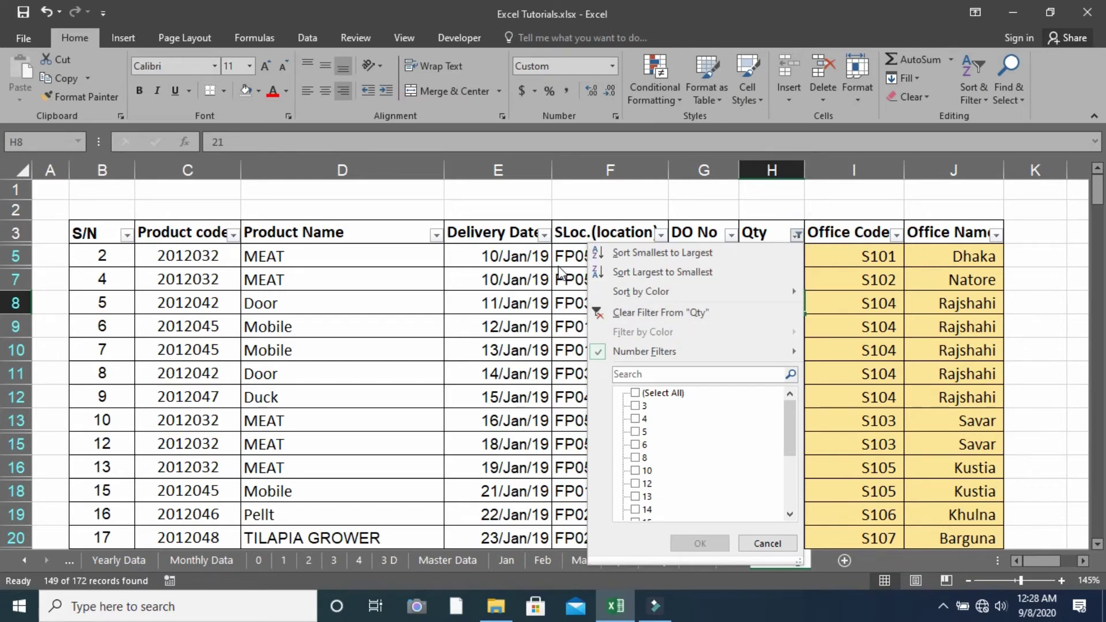
# Remove the Qty does-not-equal-10 filter with Undo
pyautogui.click(464, 313)
pyautogui.click(48, 13)
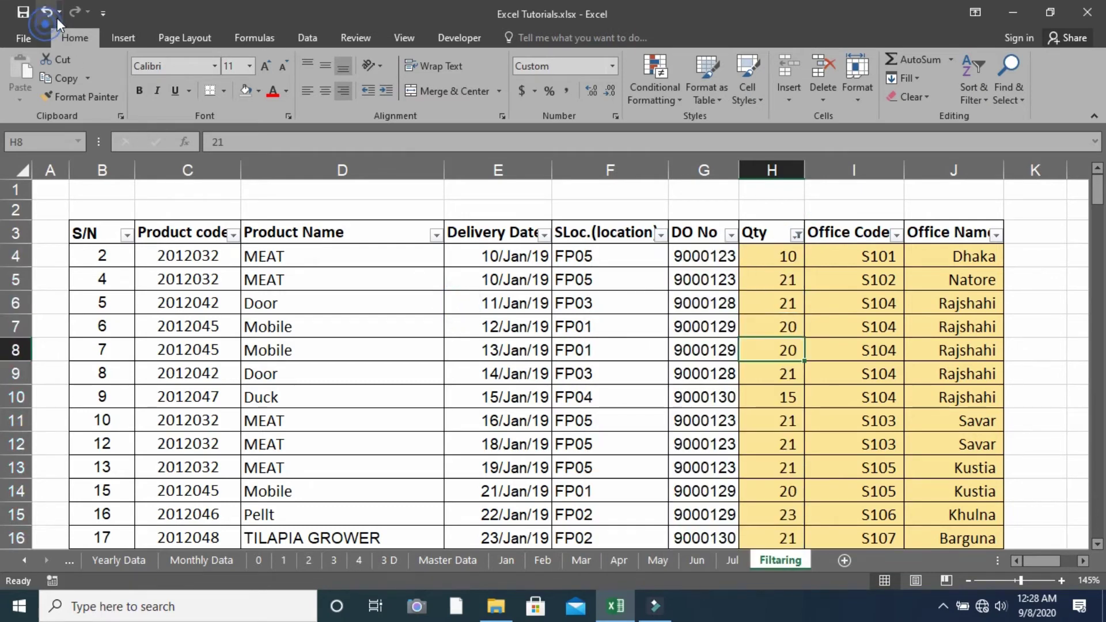
pyautogui.click(49, 14)
# Apply a Qty greater-than-20 filter showing 74 of 172 records, then undo it and select H6
pyautogui.click(796, 235)
pyautogui.moveTo(816, 444)
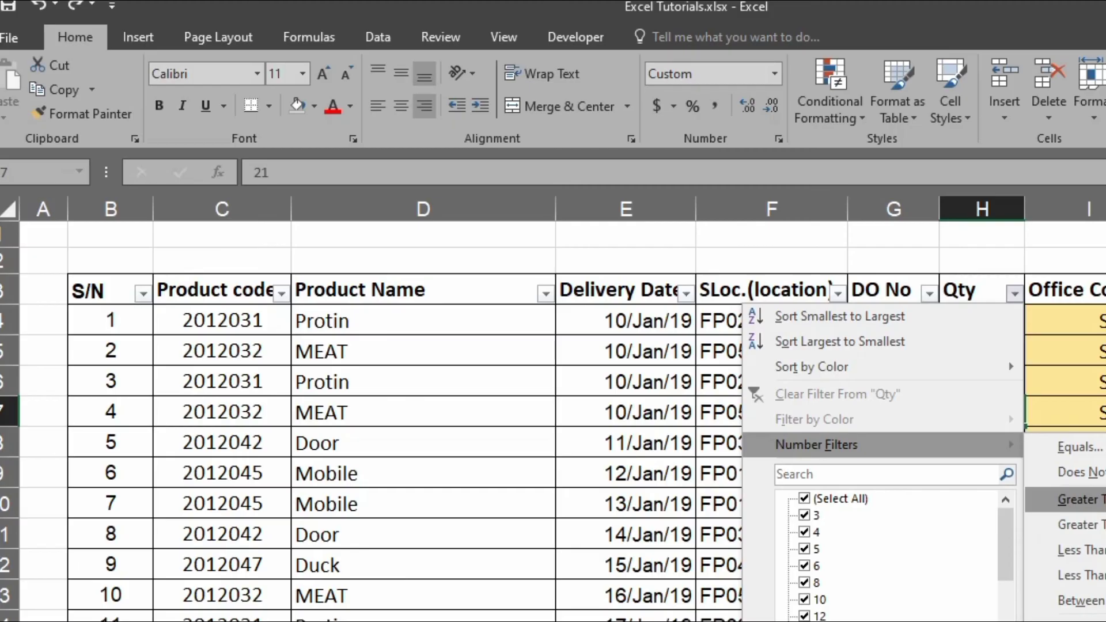
pyautogui.click(886, 397)
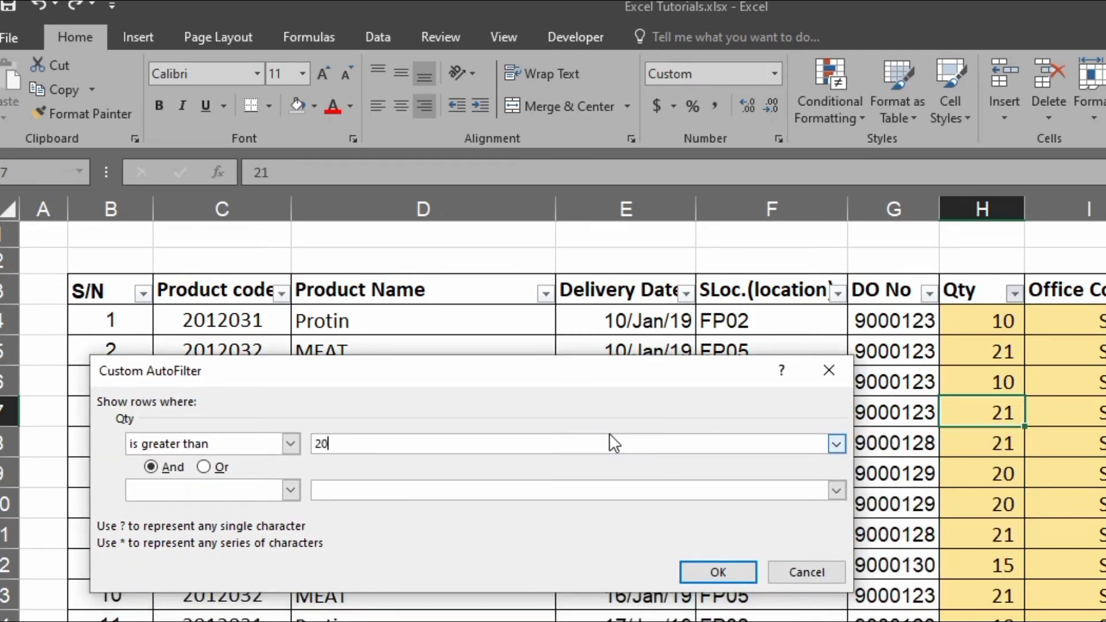
pyautogui.write('20')
pyautogui.click(718, 571)
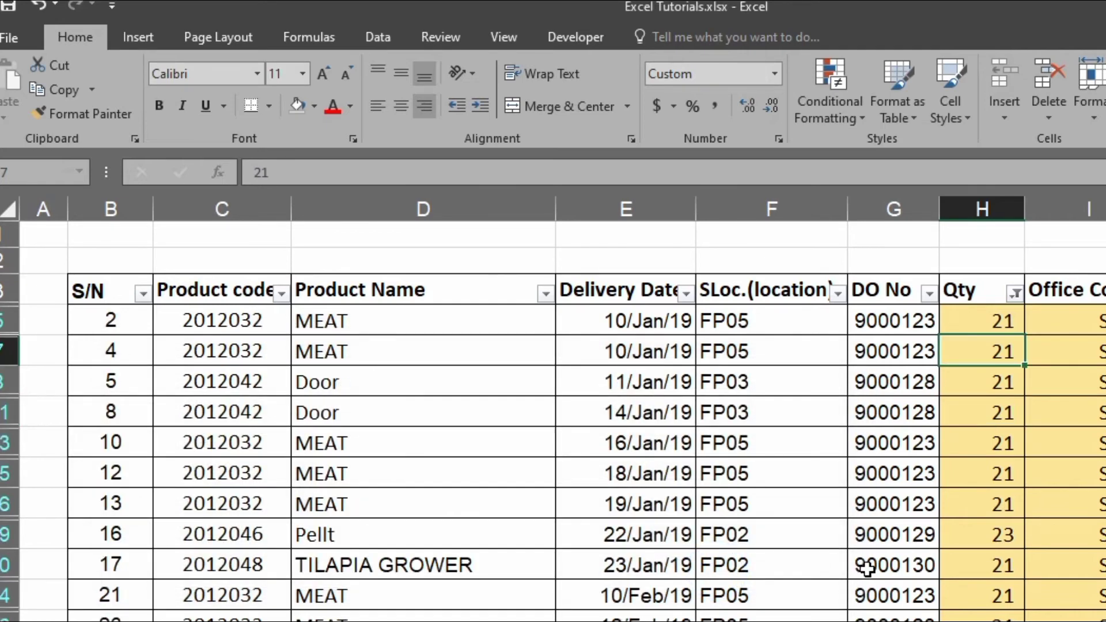
pyautogui.scroll(-2, 1008, 514)
pyautogui.scroll(-2, 1007, 515)
pyautogui.scroll(-2, 1008, 514)
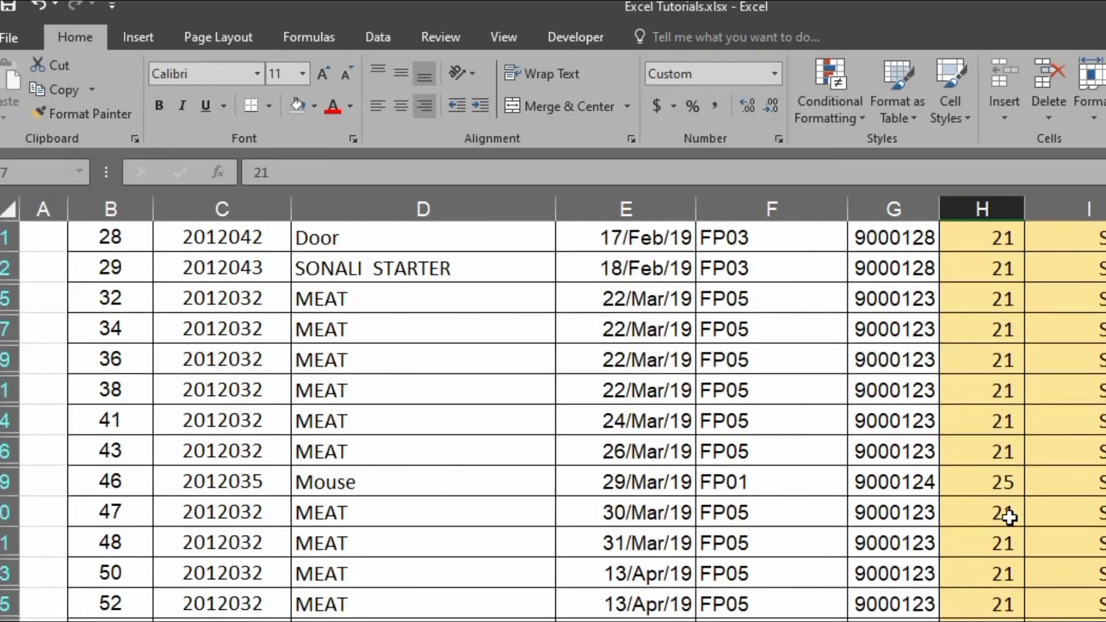
pyautogui.scroll(-1, 1008, 514)
pyautogui.scroll(-2, 793, 405)
pyautogui.scroll(5, 796, 405)
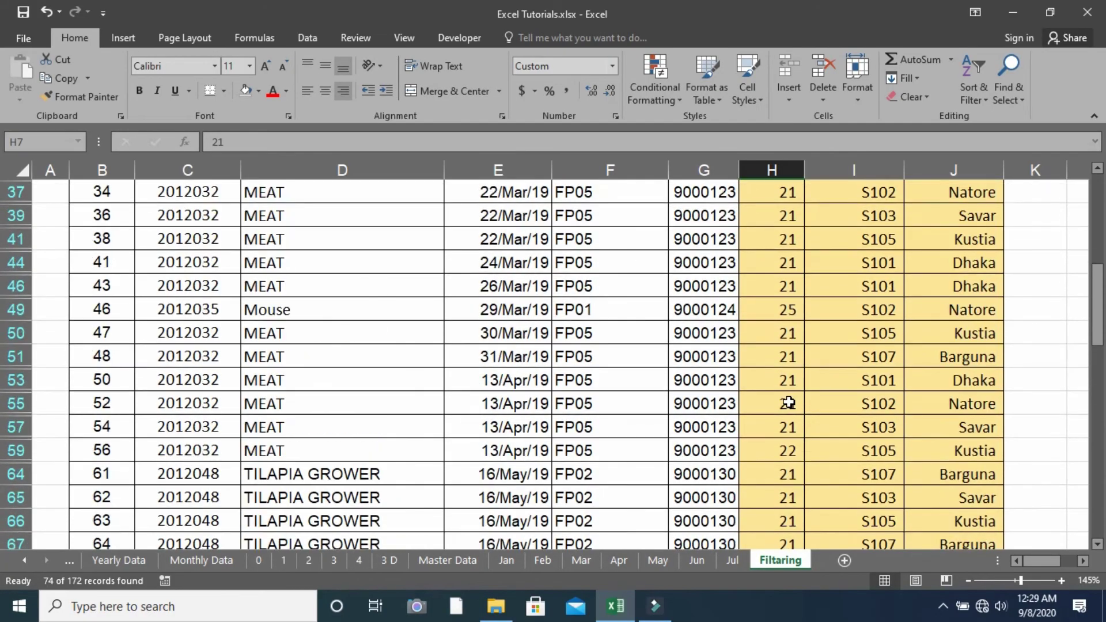
pyautogui.scroll(4, 796, 405)
pyautogui.scroll(3, 796, 405)
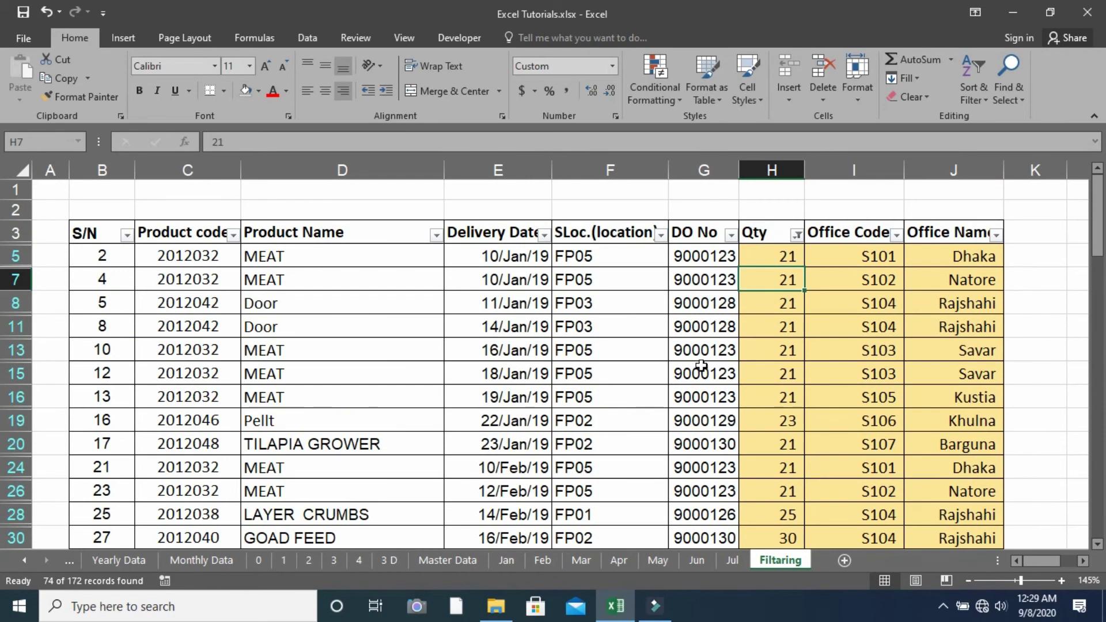
pyautogui.click(46, 12)
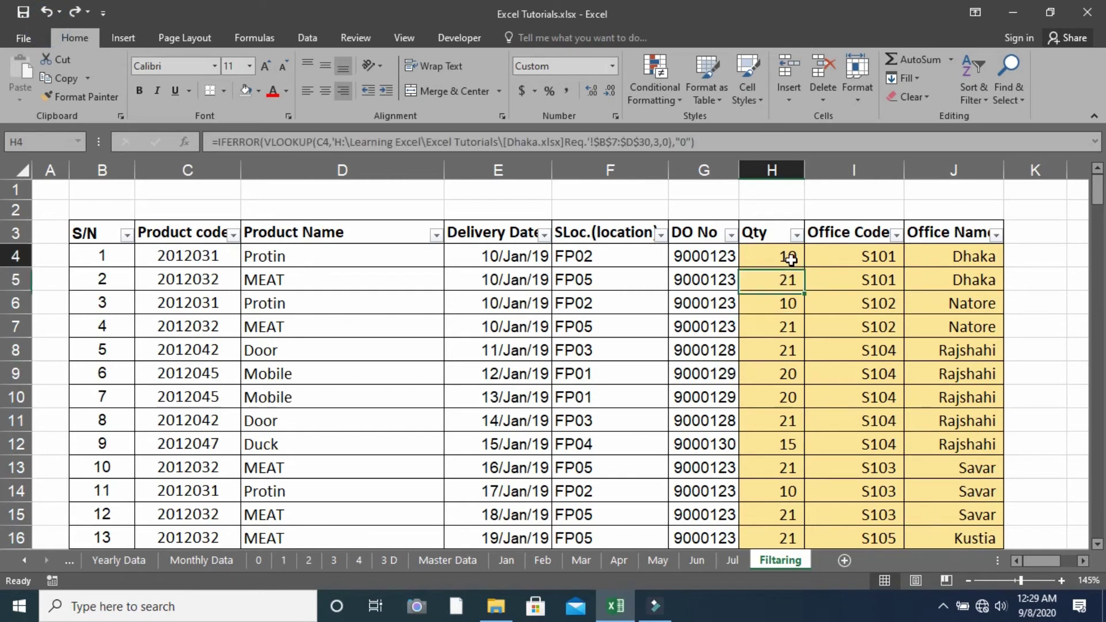
pyautogui.click(783, 302)
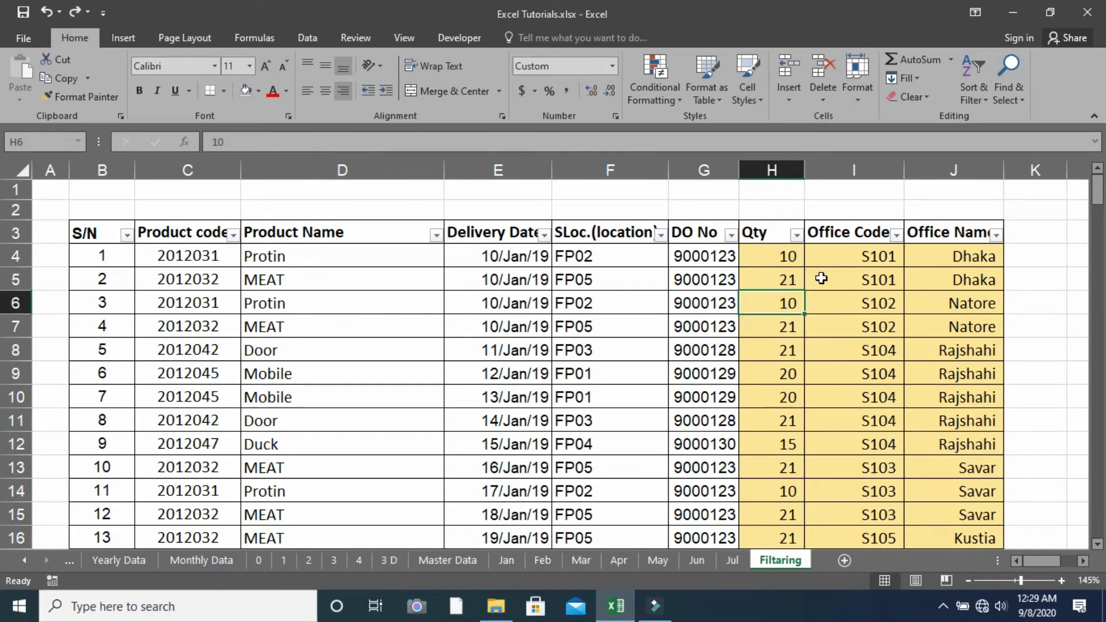
# Set a Qty Between filter from 20 to 30, leaving 86 of 172 records
pyautogui.click(797, 235)
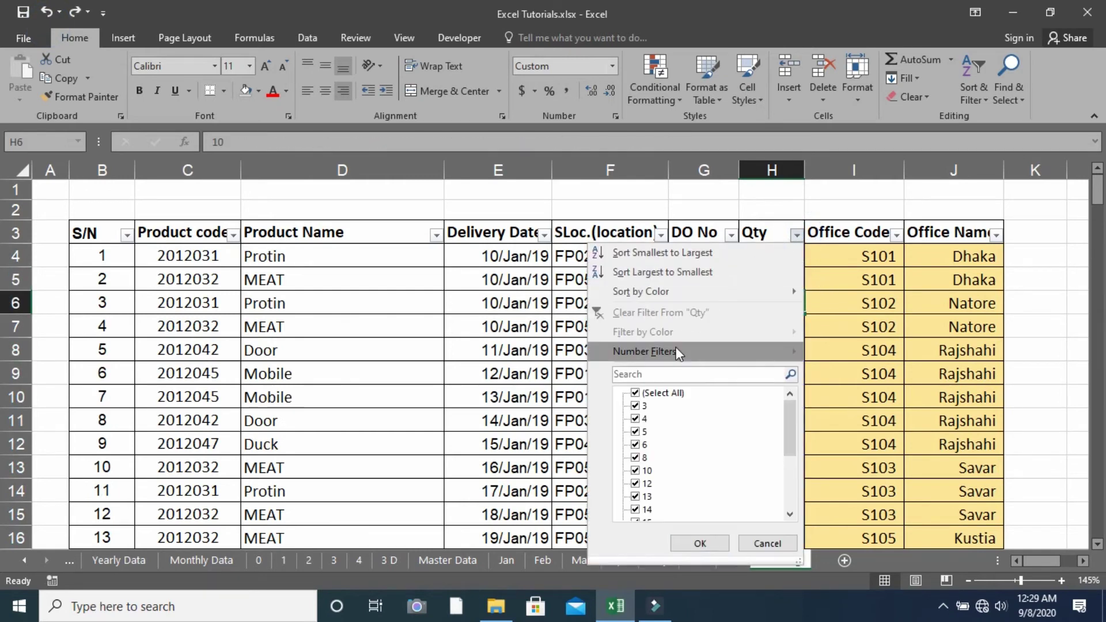
pyautogui.moveTo(469, 232)
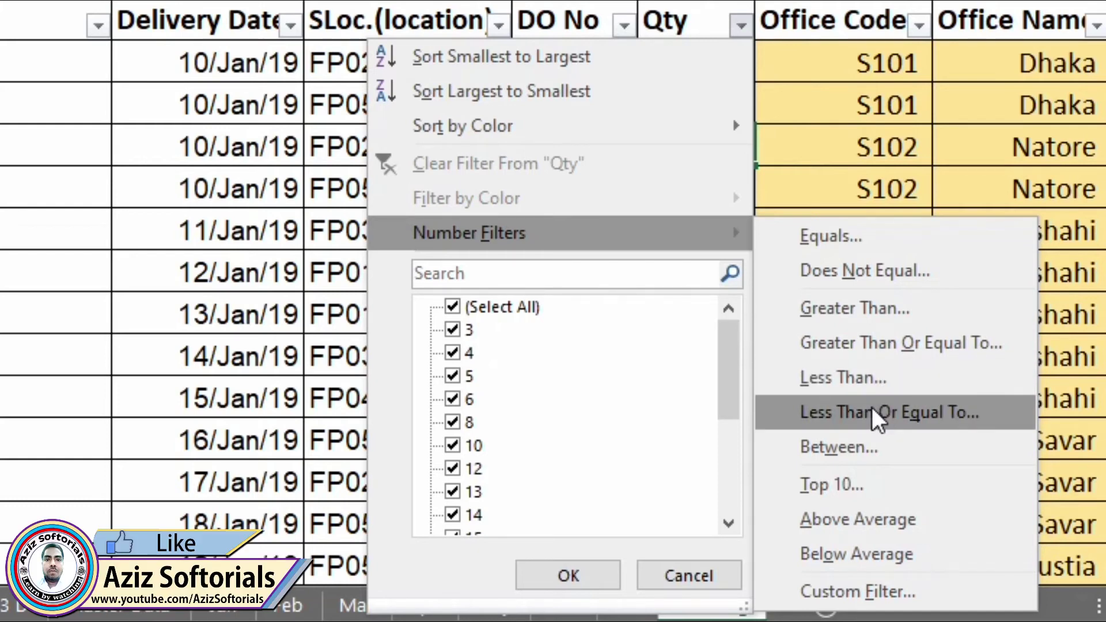
pyautogui.click(865, 448)
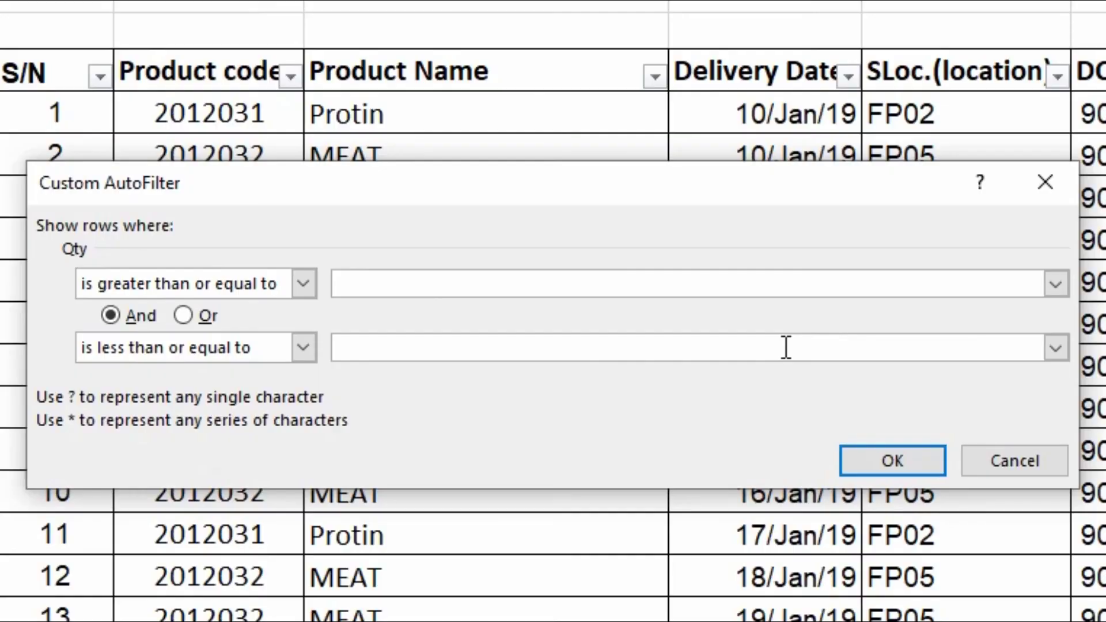
pyautogui.write('20')
pyautogui.click(455, 348)
pyautogui.write('30')
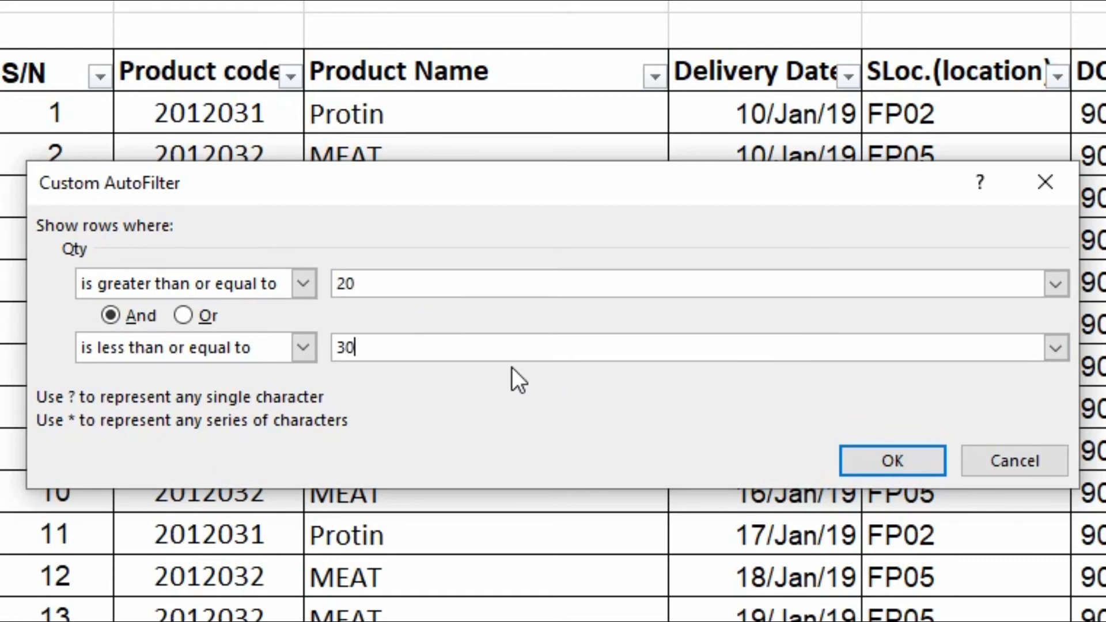
pyautogui.click(847, 465)
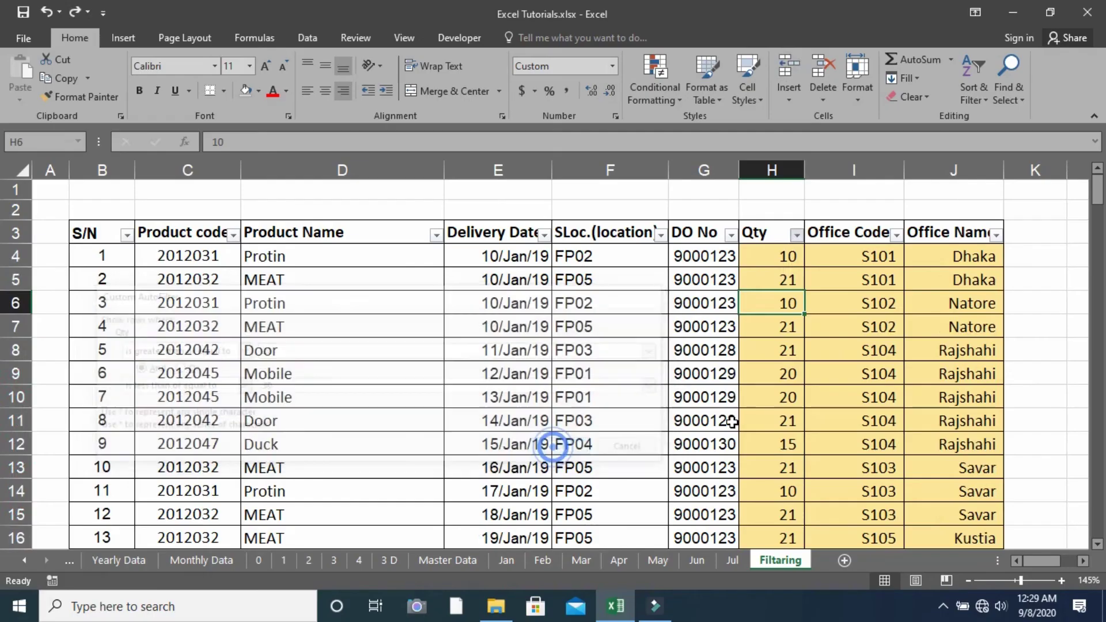
# Select and scroll through the filtered Qty values, ending on cell H8 with the Qty filter options open
pyautogui.moveTo(777, 294); pyautogui.dragTo(783, 325)
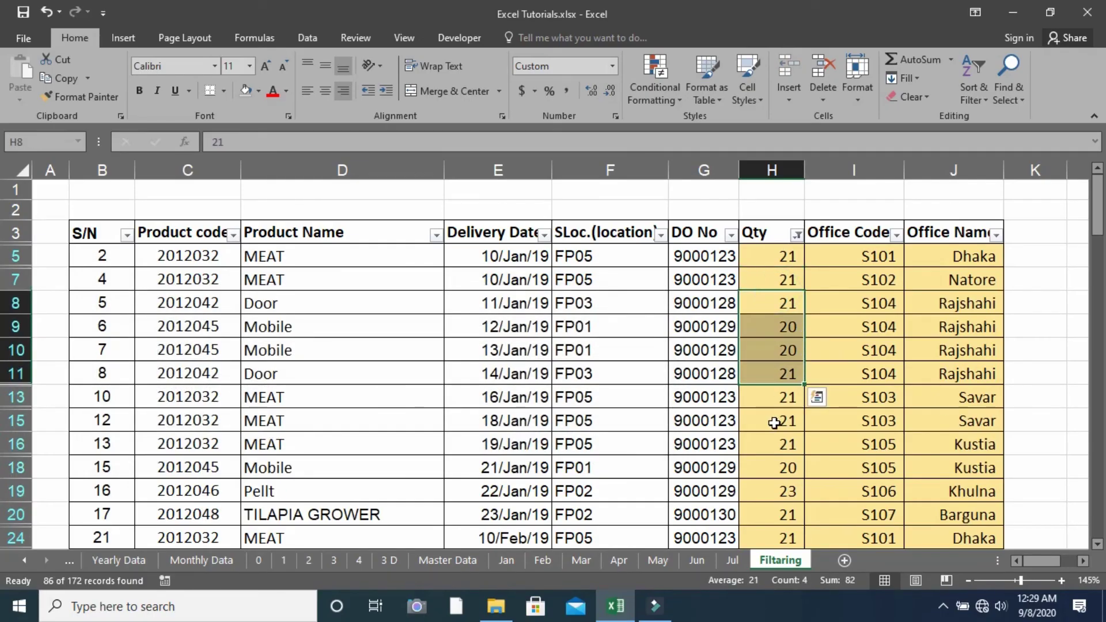
pyautogui.scroll(-2, 777, 403)
pyautogui.moveTo(774, 404)
pyautogui.mouseDown()
pyautogui.moveTo(767, 446)
pyautogui.moveTo(779, 471)
pyautogui.mouseUp()
pyautogui.scroll(-2, 767, 440)
pyautogui.scroll(-3, 773, 449)
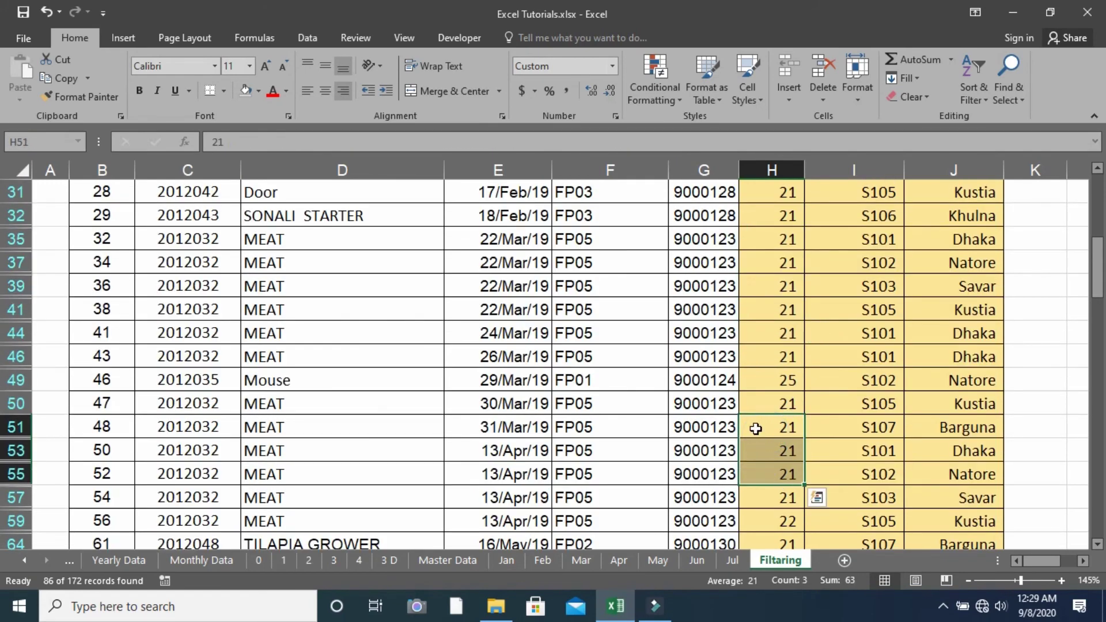
pyautogui.scroll(3, 769, 403)
pyautogui.scroll(8, 774, 357)
pyautogui.click(774, 311)
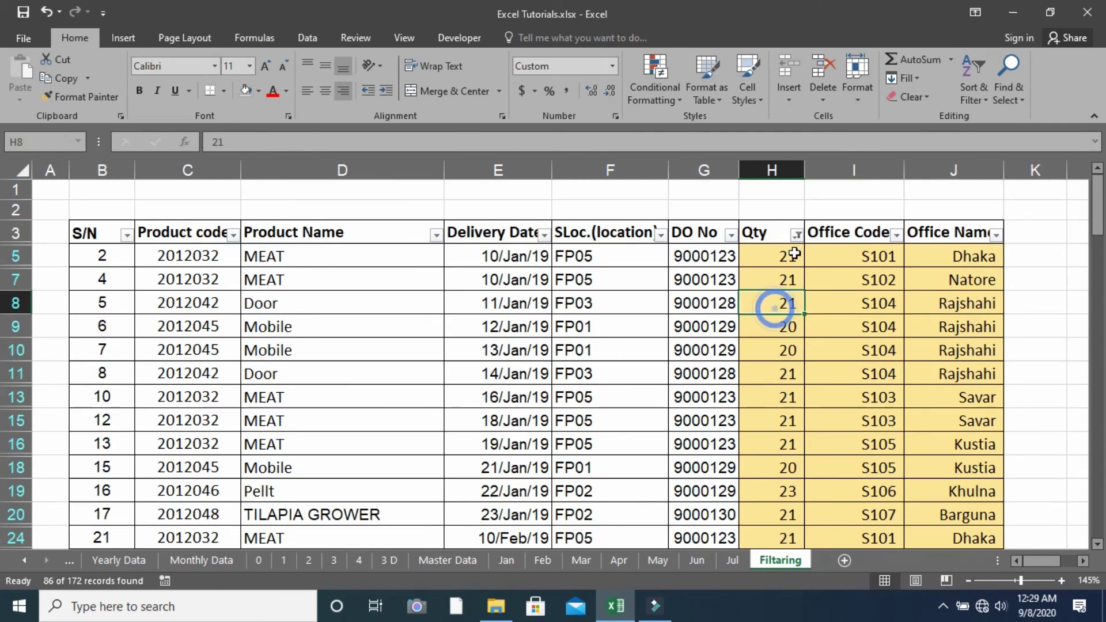
pyautogui.click(797, 234)
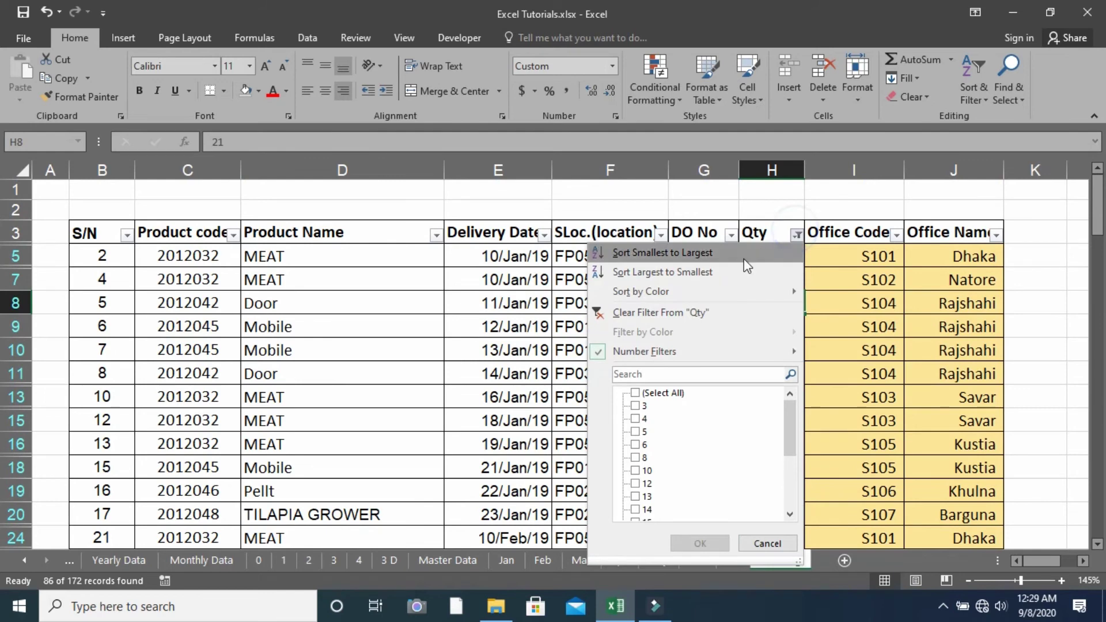
# Undo the Qty Between filter to restore all rows and select H6
pyautogui.click(383, 337)
pyautogui.click(46, 13)
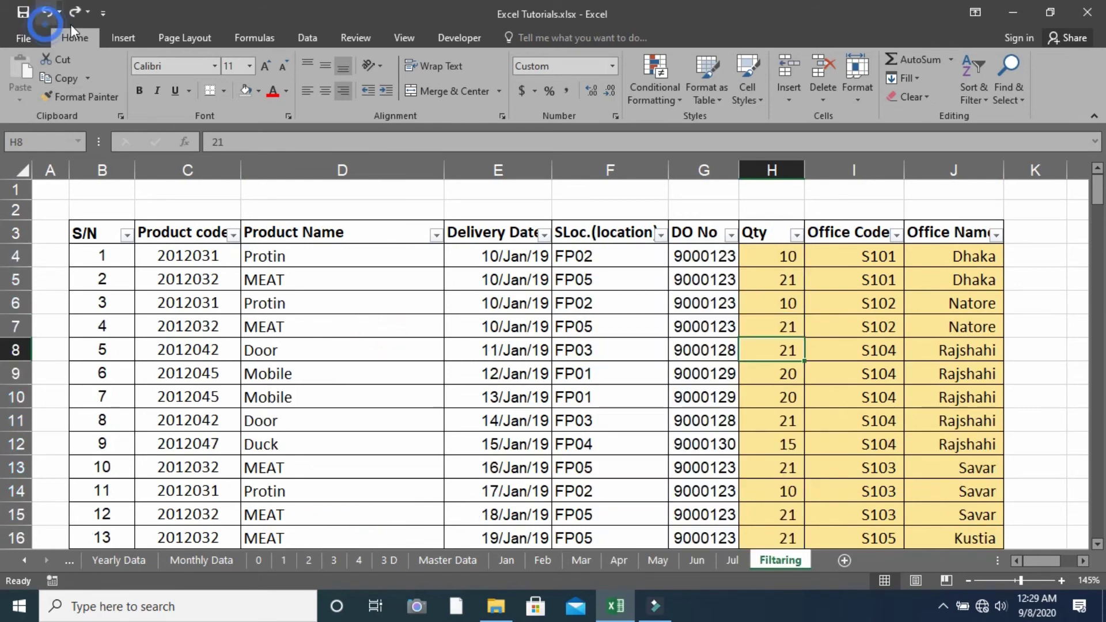
pyautogui.click(783, 303)
# Apply a Qty Top 10 filter set to 5 items, leaving 7 rows with Qty 30 or 32
pyautogui.click(796, 235)
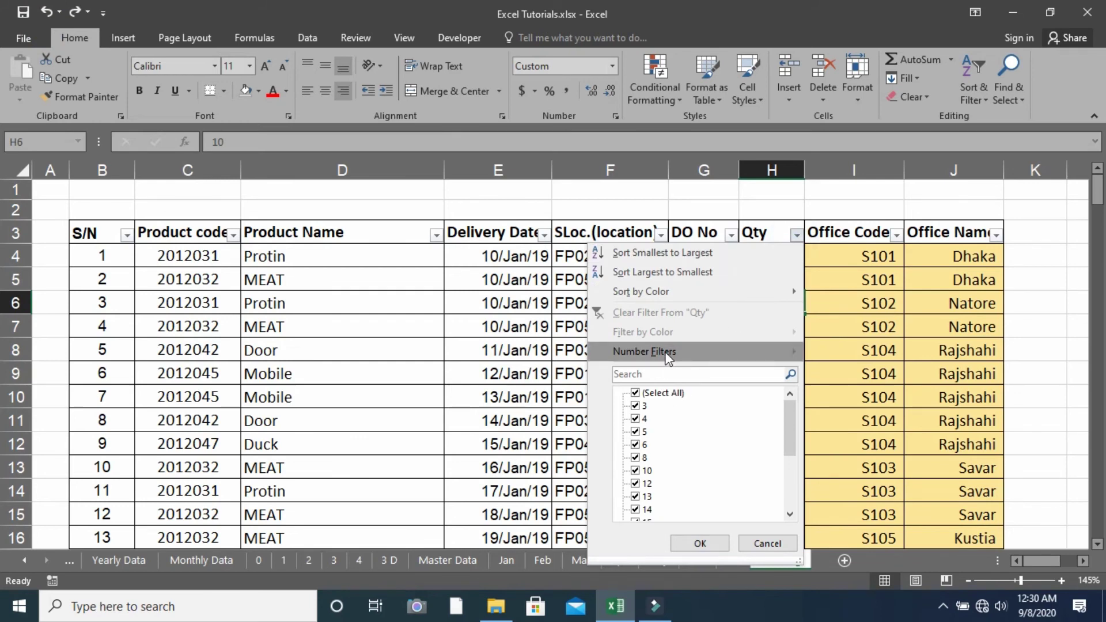
pyautogui.moveTo(370, 188)
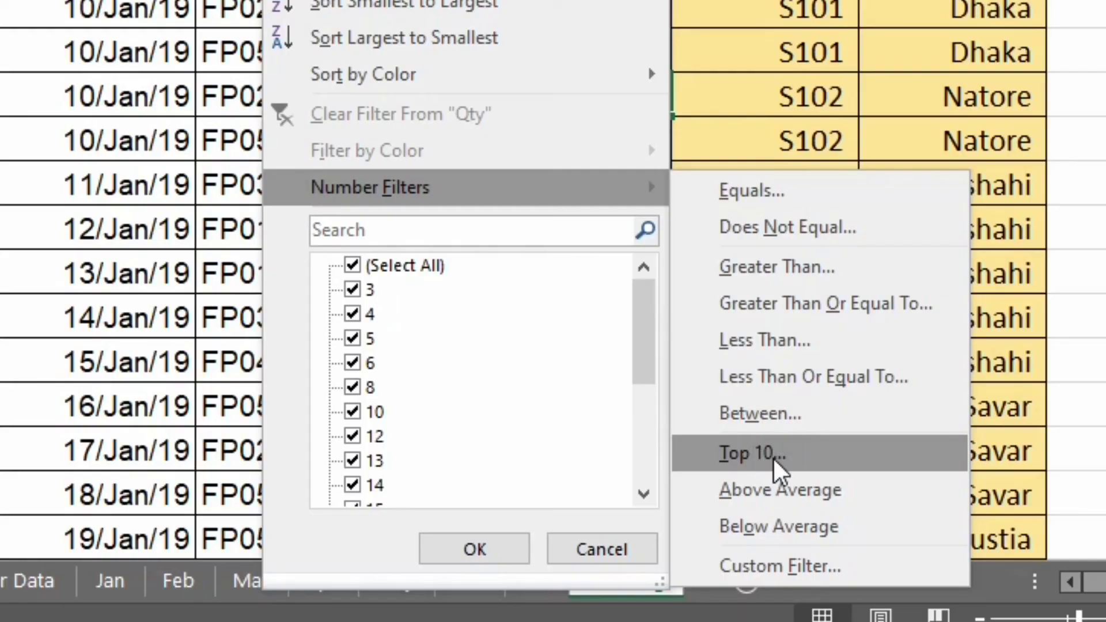
pyautogui.click(856, 491)
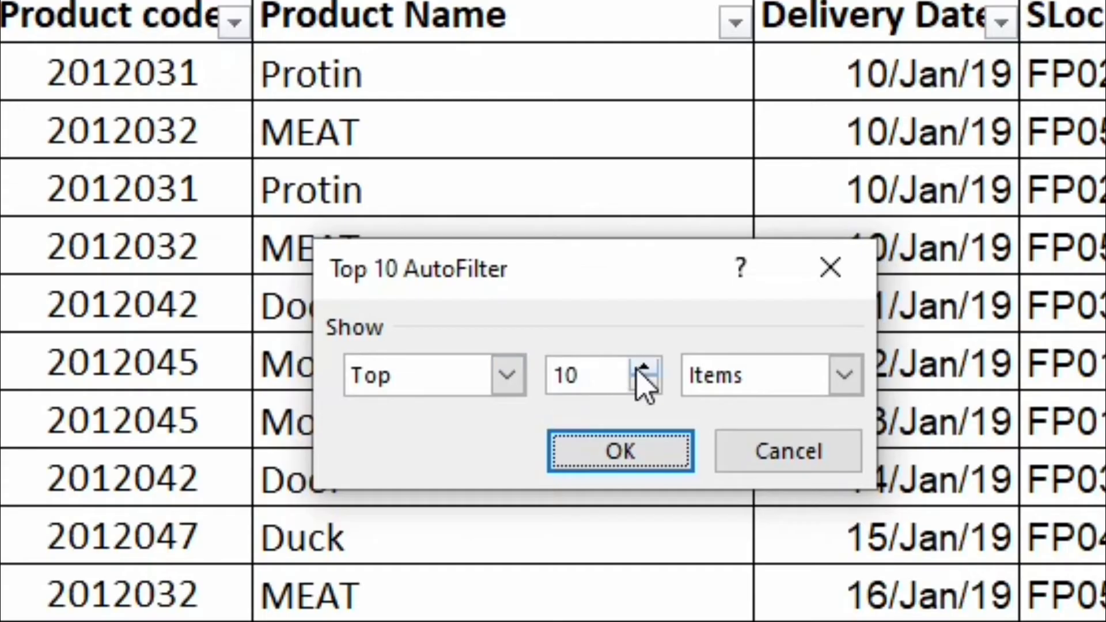
pyautogui.click(400, 374)
pyautogui.click(399, 374)
pyautogui.click(399, 374)
pyautogui.click(399, 375)
pyautogui.click(399, 374)
pyautogui.click(399, 375)
pyautogui.click(641, 367)
pyautogui.click(640, 366)
pyautogui.click(640, 366)
pyautogui.click(640, 366)
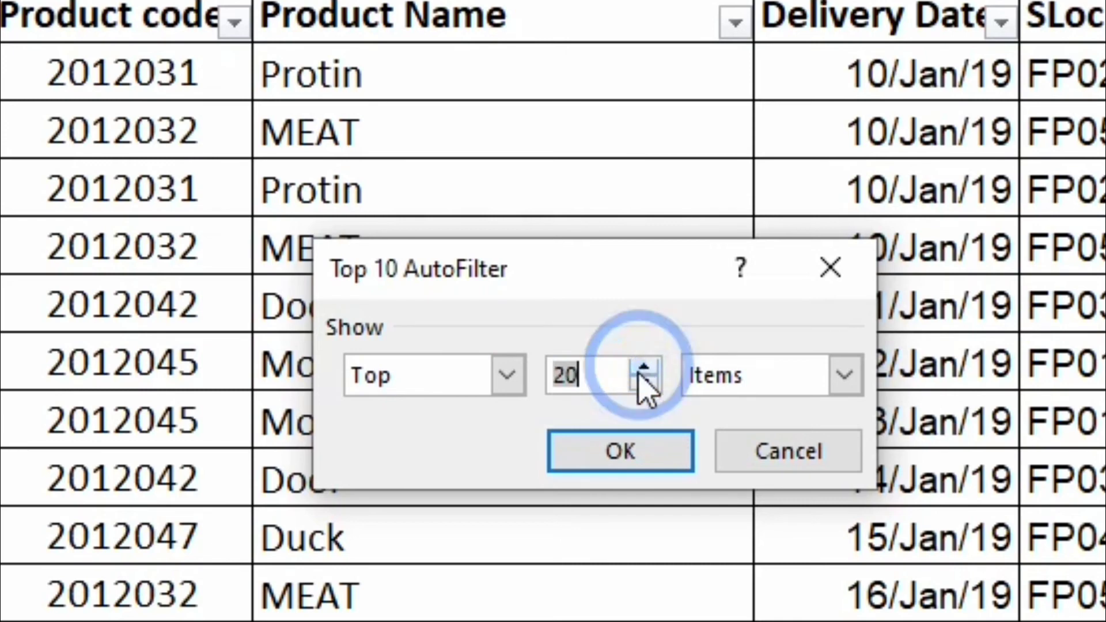
pyautogui.write('5')
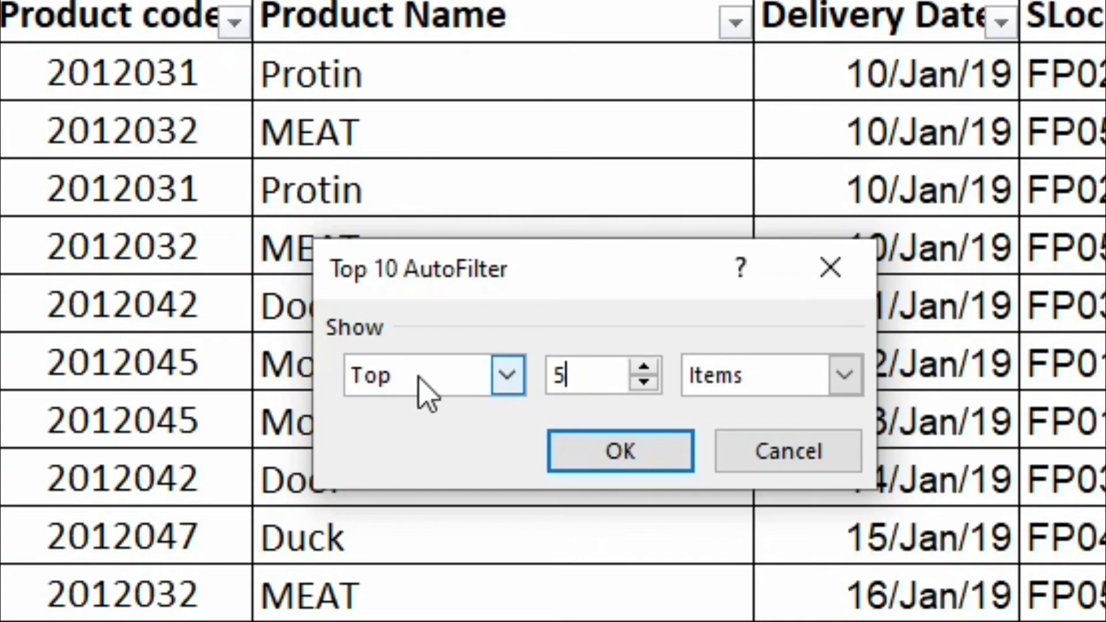
pyautogui.click(605, 457)
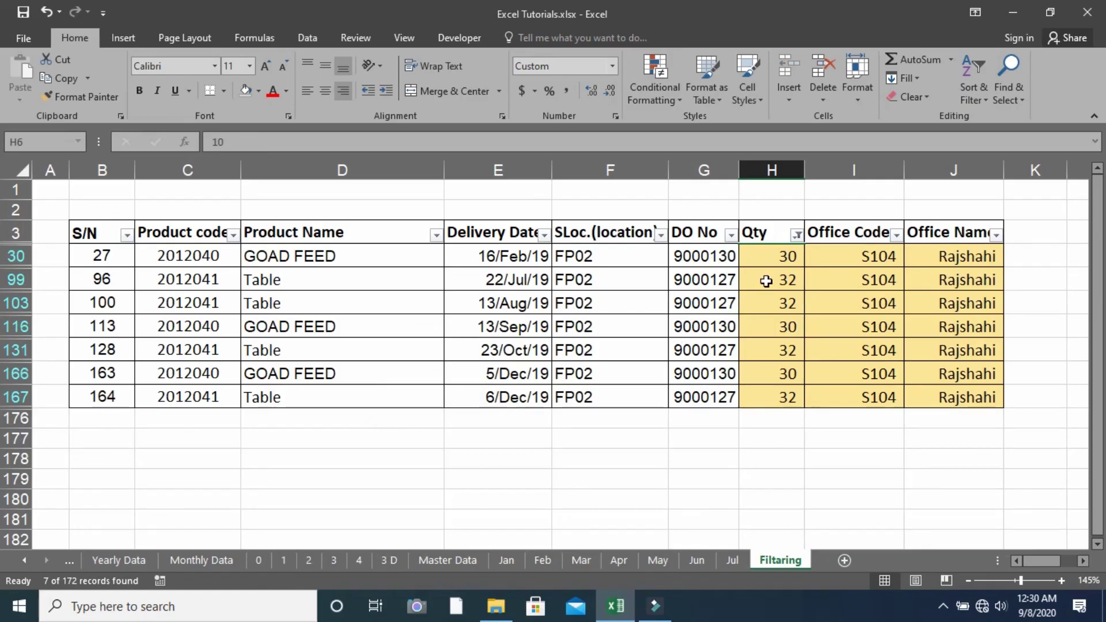
# Select the filtered Qty values to check them, then undo the top-items filter
pyautogui.moveTo(775, 263); pyautogui.dragTo(771, 391)
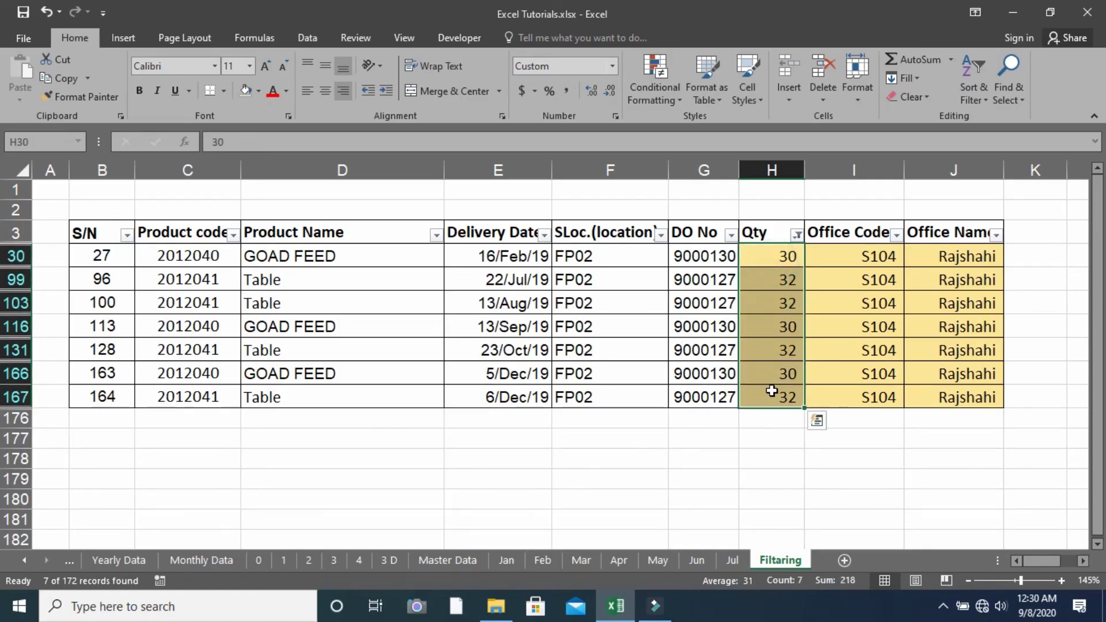
pyautogui.click(770, 349)
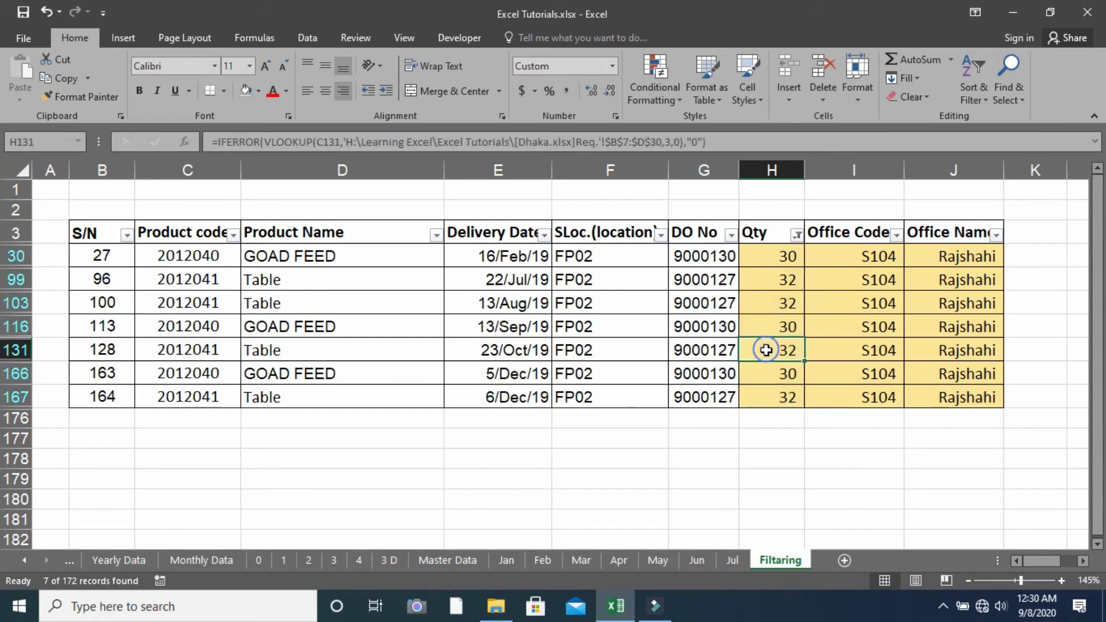
pyautogui.click(796, 234)
pyautogui.press('Escape')
pyautogui.click(46, 11)
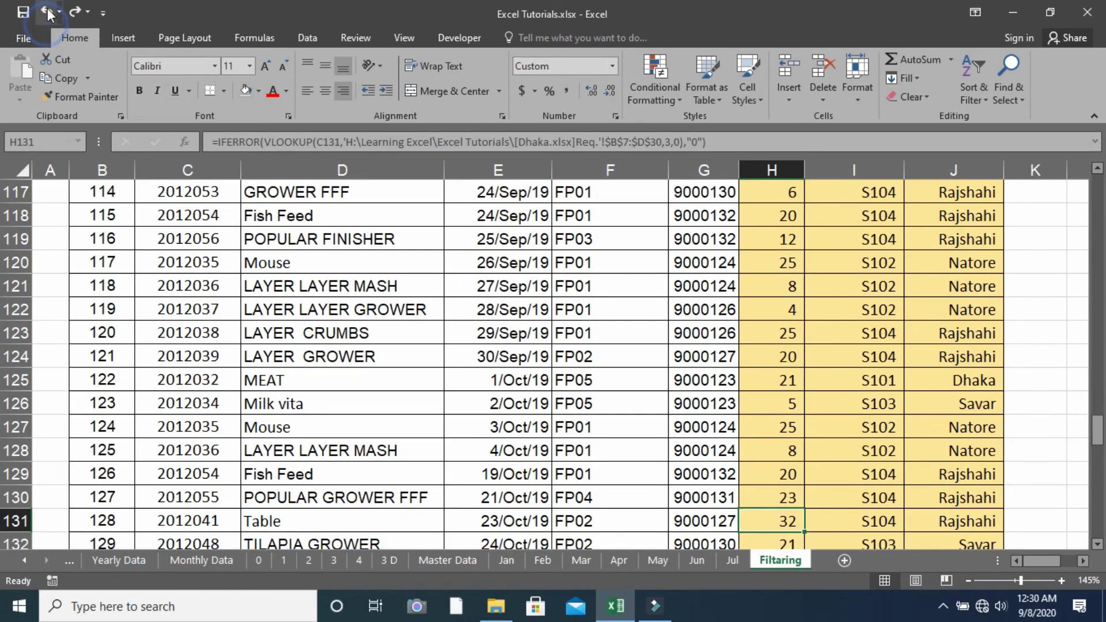
# Scroll back to the top of the unfiltered table, select H5, and view Qty's number filter choices
pyautogui.scroll(5, 670, 257)
pyautogui.scroll(6, 646, 274)
pyautogui.scroll(12, 646, 274)
pyautogui.scroll(13, 645, 275)
pyautogui.scroll(3, 644, 275)
pyautogui.click(783, 280)
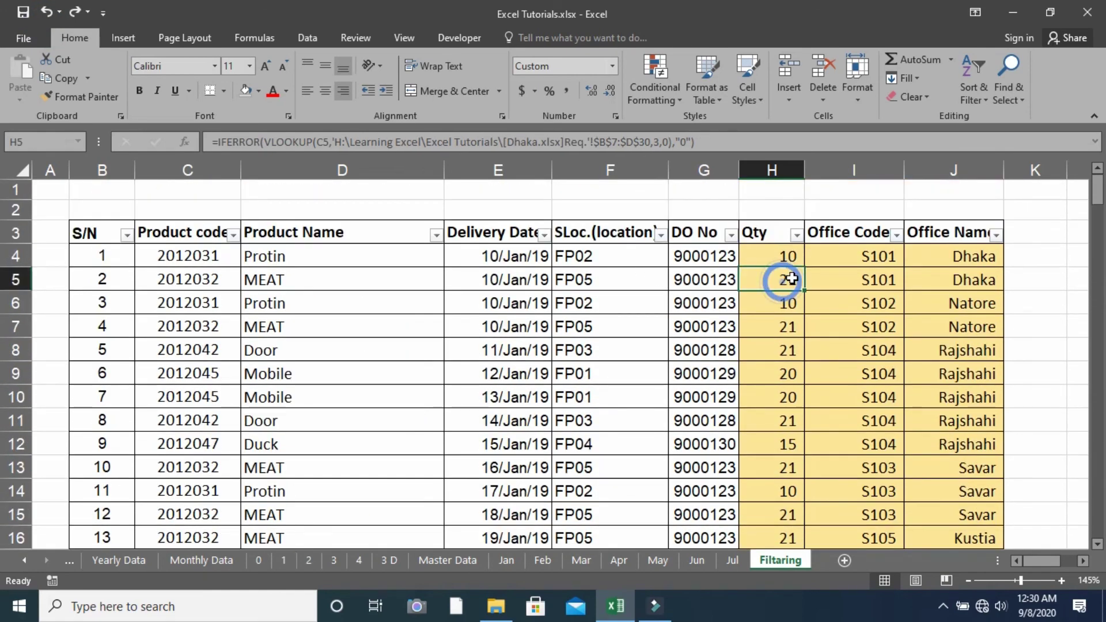
pyautogui.click(795, 236)
pyautogui.moveTo(656, 352)
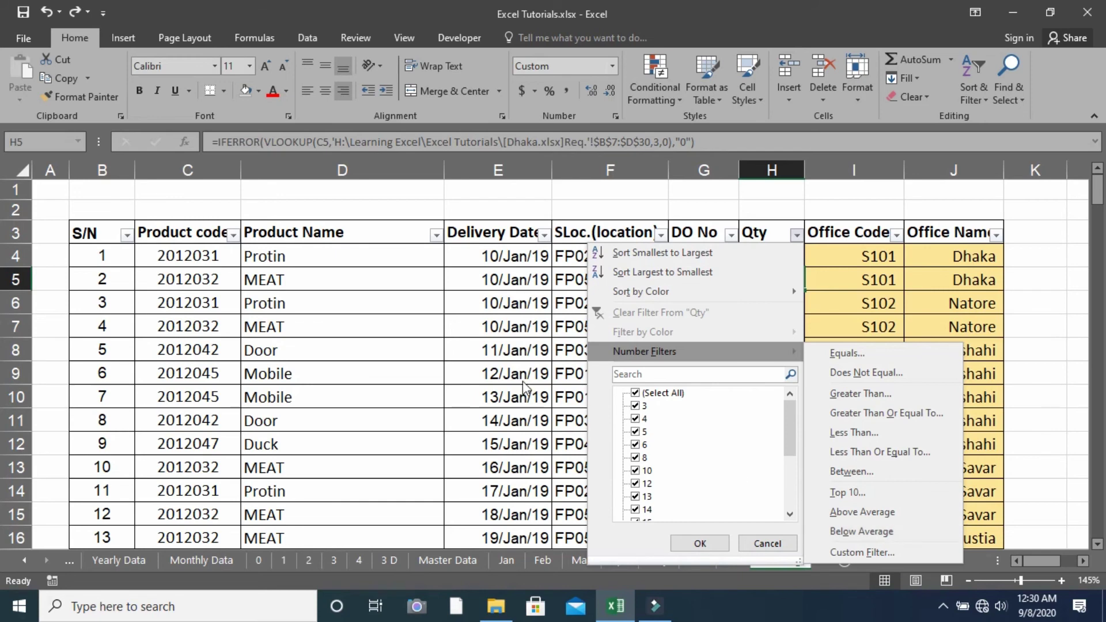
pyautogui.click(234, 235)
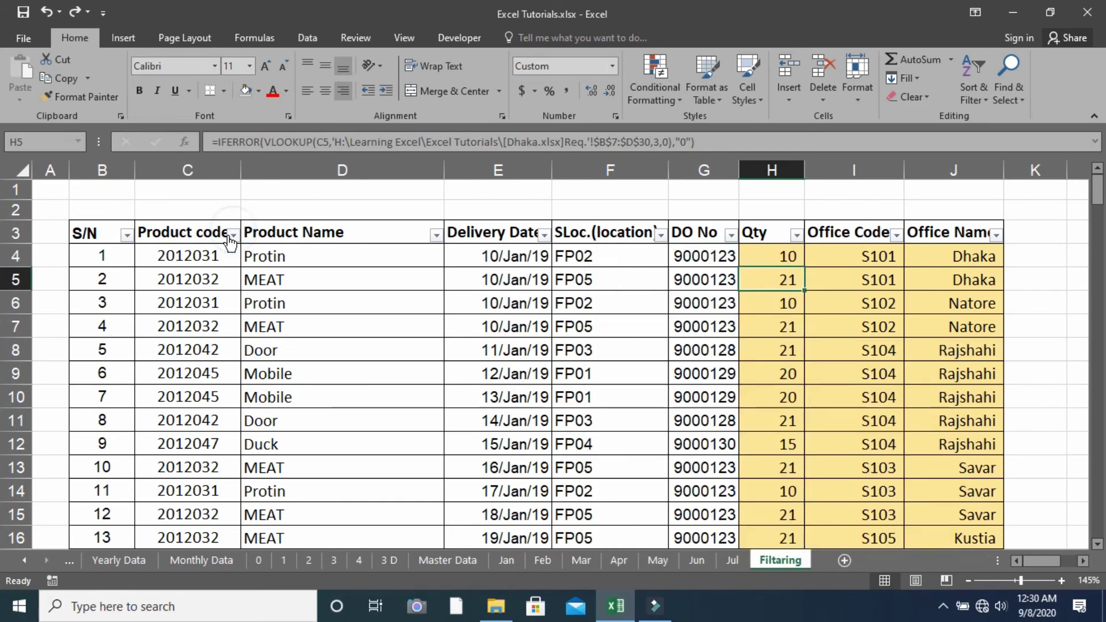
# Open the Product code column's filter dropdown to reach its Number Filters choices
pyautogui.click(234, 235)
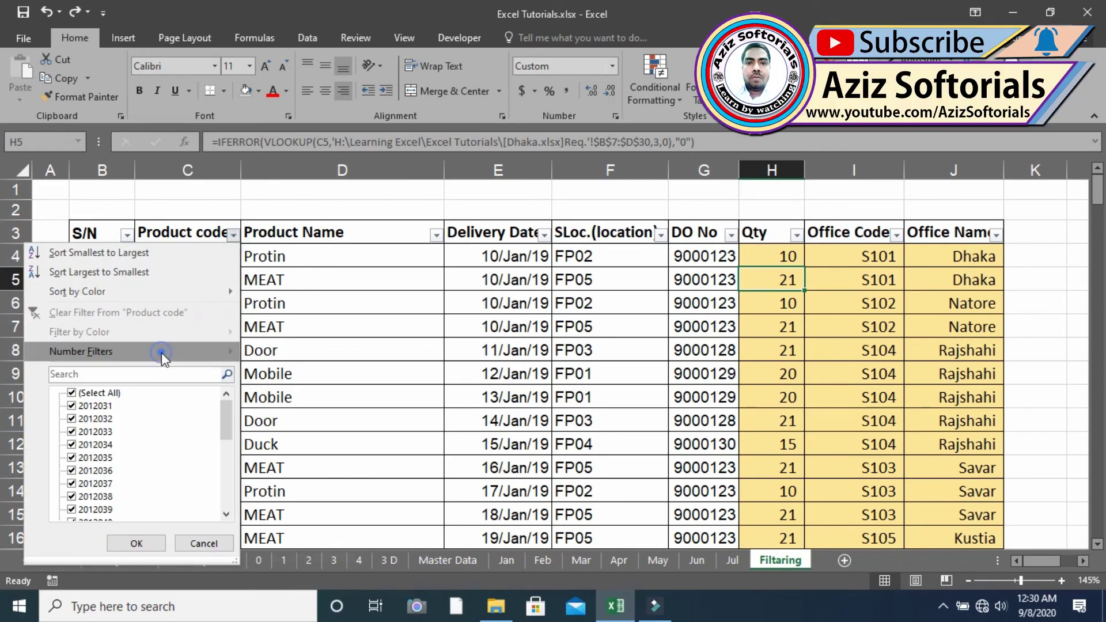